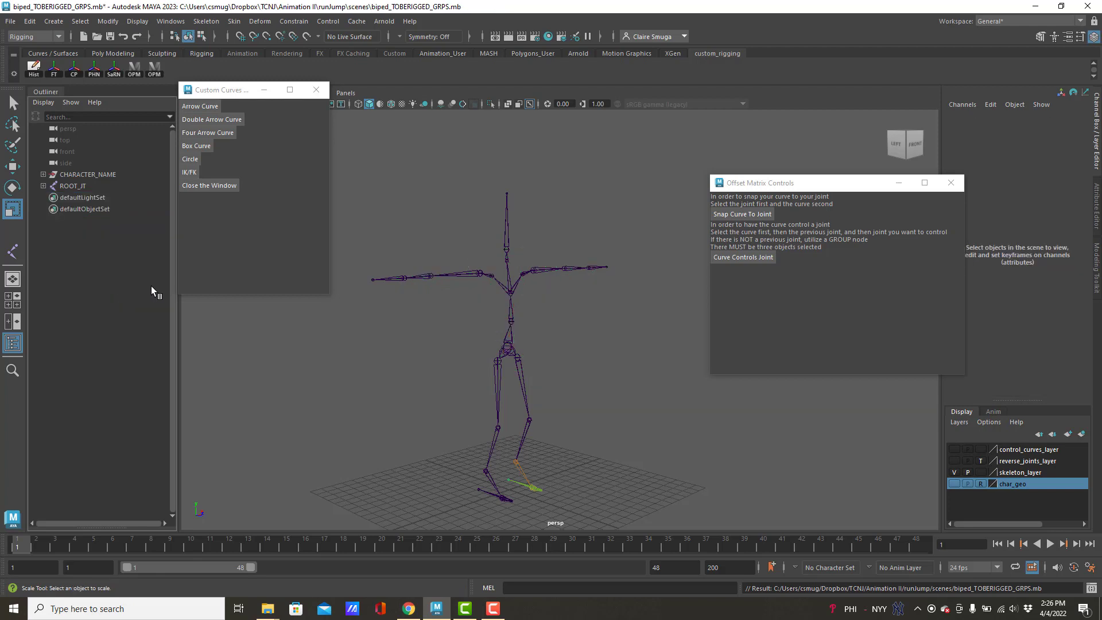
Close the Offset Matrix Controls window and turn off Maintain offset in the Parent constraint options
{"action": "left_click", "coordinate": [951, 183]}
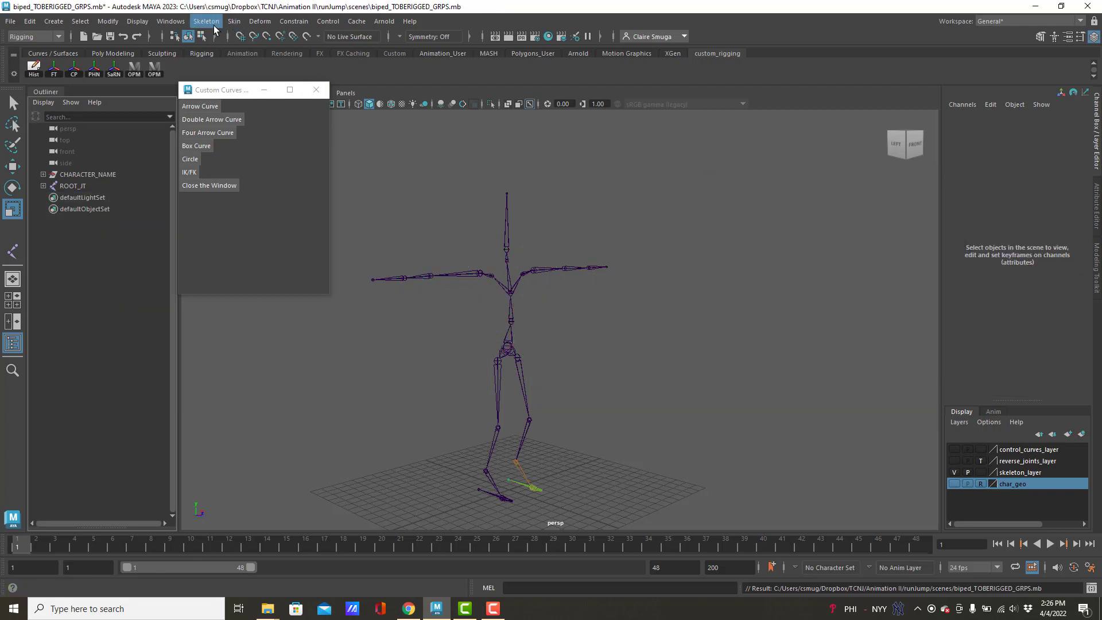
{"action": "left_click", "coordinate": [291, 23]}
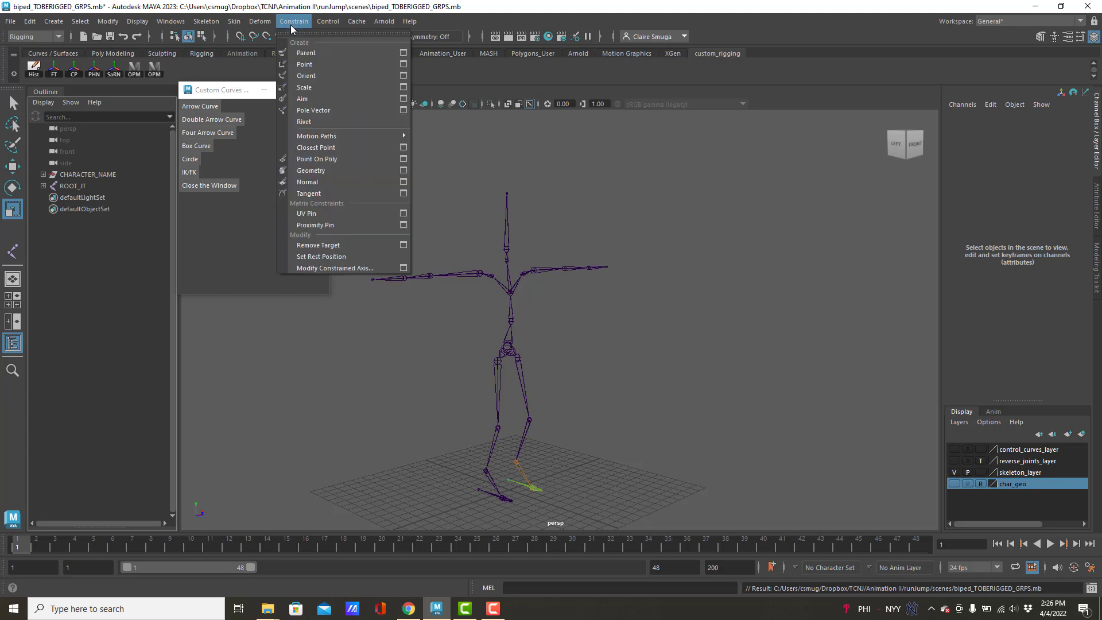
{"action": "left_click", "coordinate": [404, 53]}
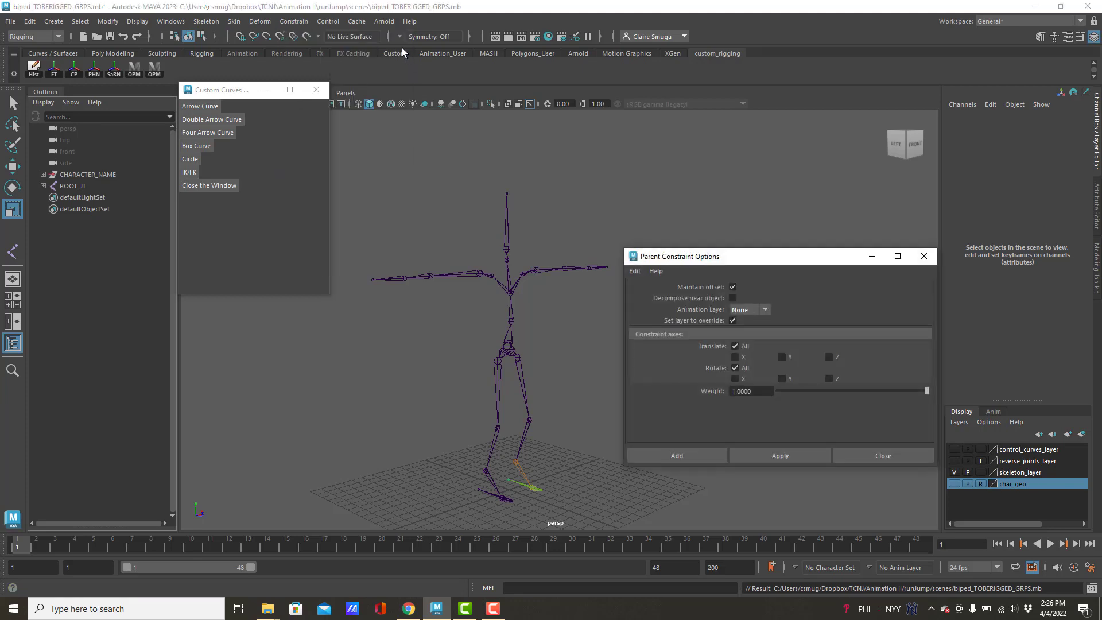
{"action": "left_click_drag", "start_coordinate": [746, 259], "coordinate": [874, 122]}
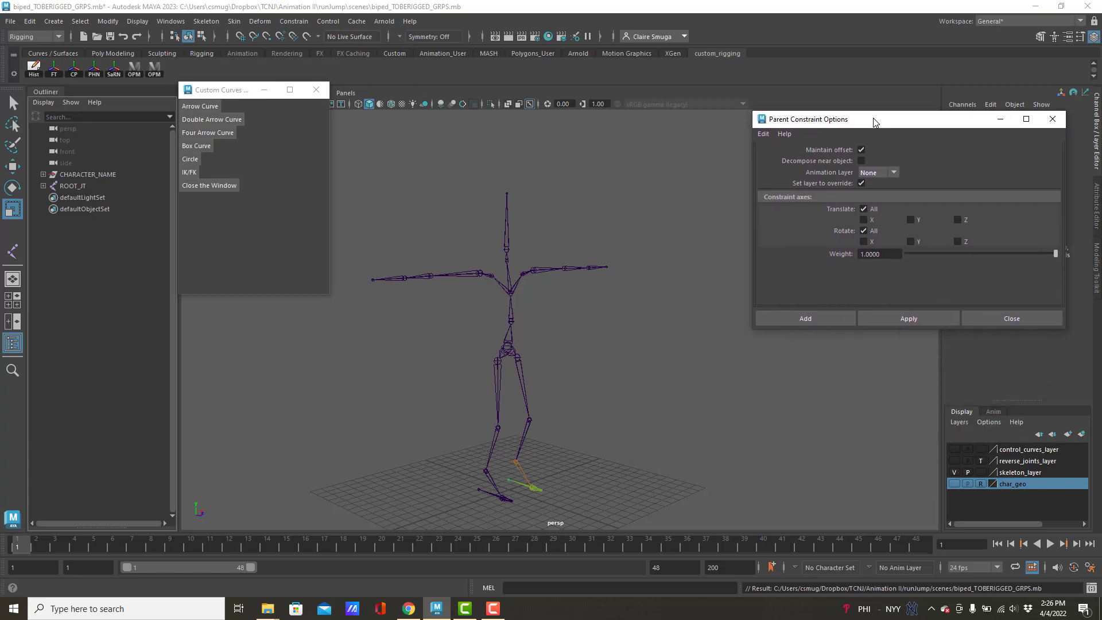
{"action": "left_click", "coordinate": [862, 149]}
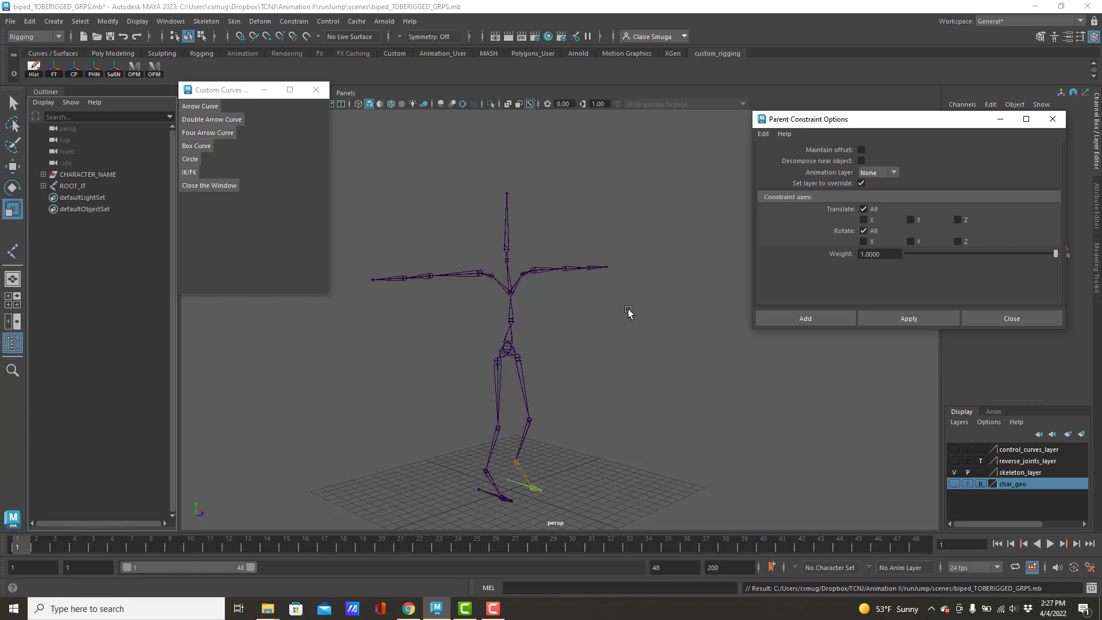
Create a box control curve and rename it root_CTL
{"action": "left_click", "coordinate": [197, 146]}
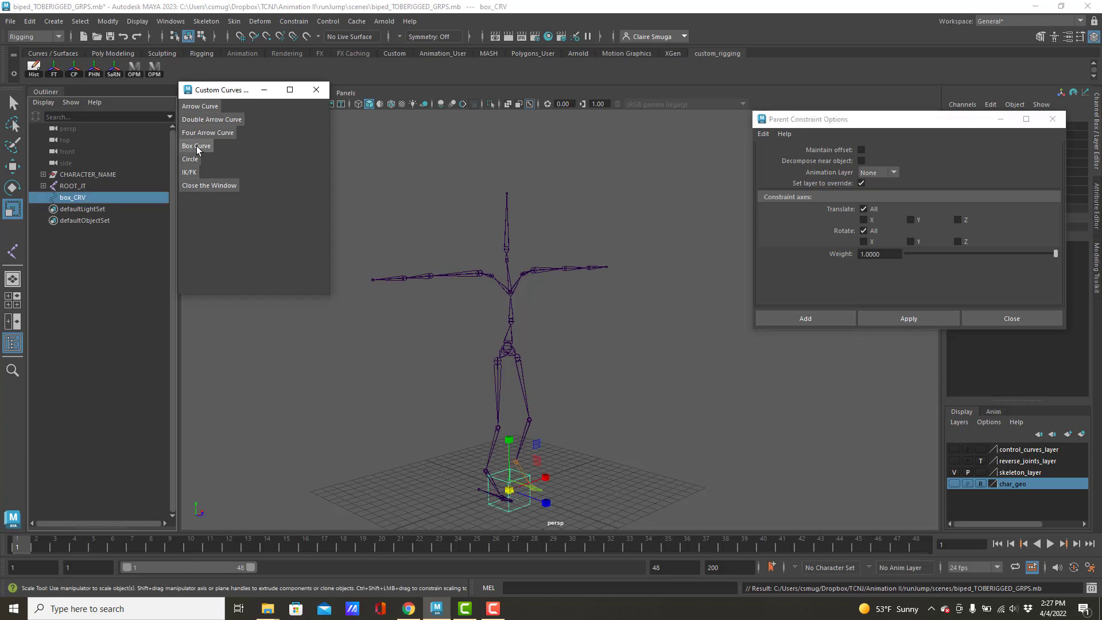
{"action": "left_click", "coordinate": [73, 199]}
{"action": "type", "text": "roo"}
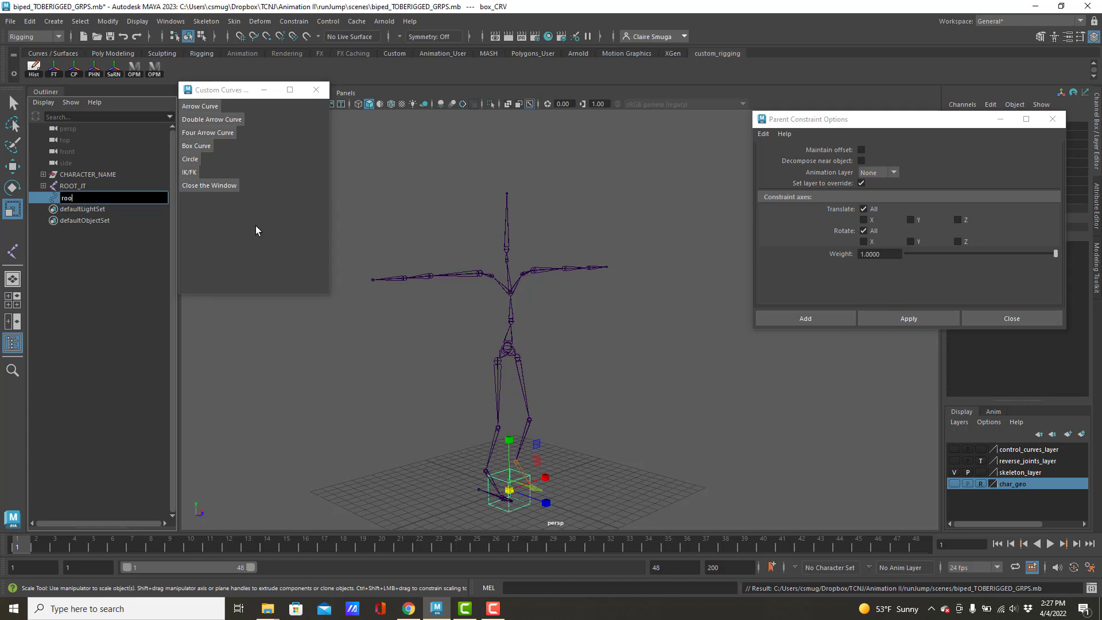
{"action": "type", "text": "t_CTL"}
{"action": "key", "text": "Return"}
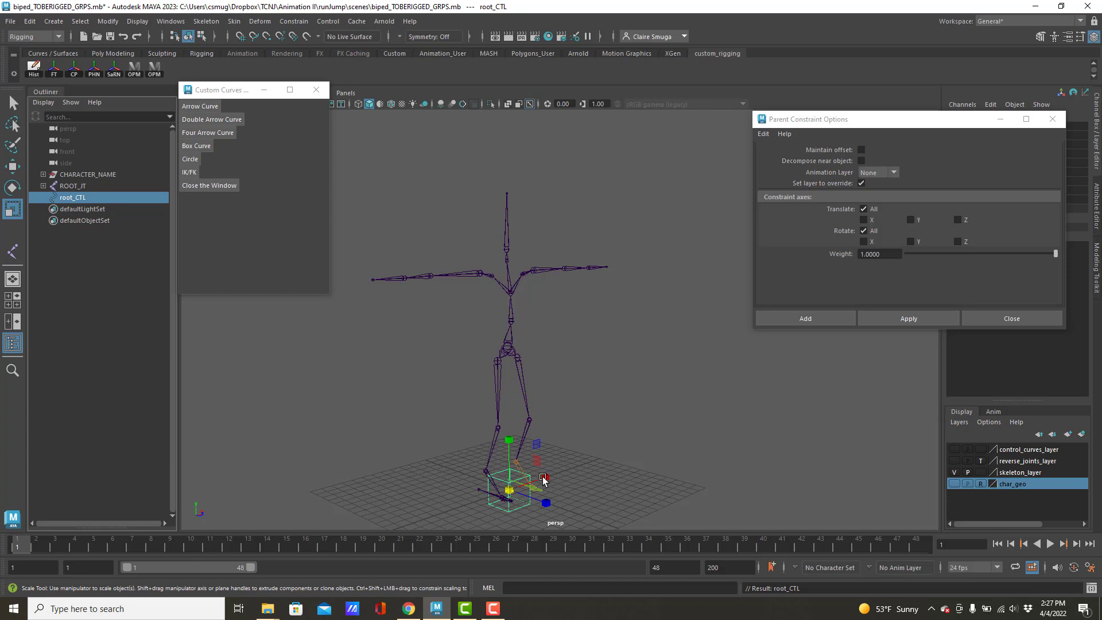
Group root_CTL on its own and rename the group root_GRP
{"action": "key", "text": "ctrl+g"}
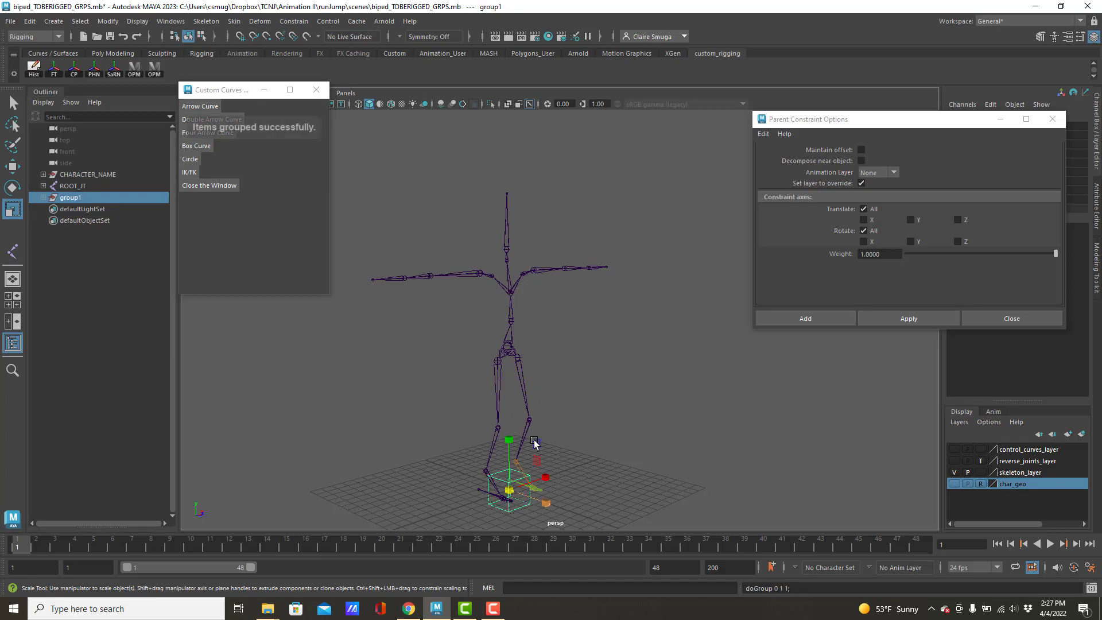
{"action": "left_click", "coordinate": [43, 197]}
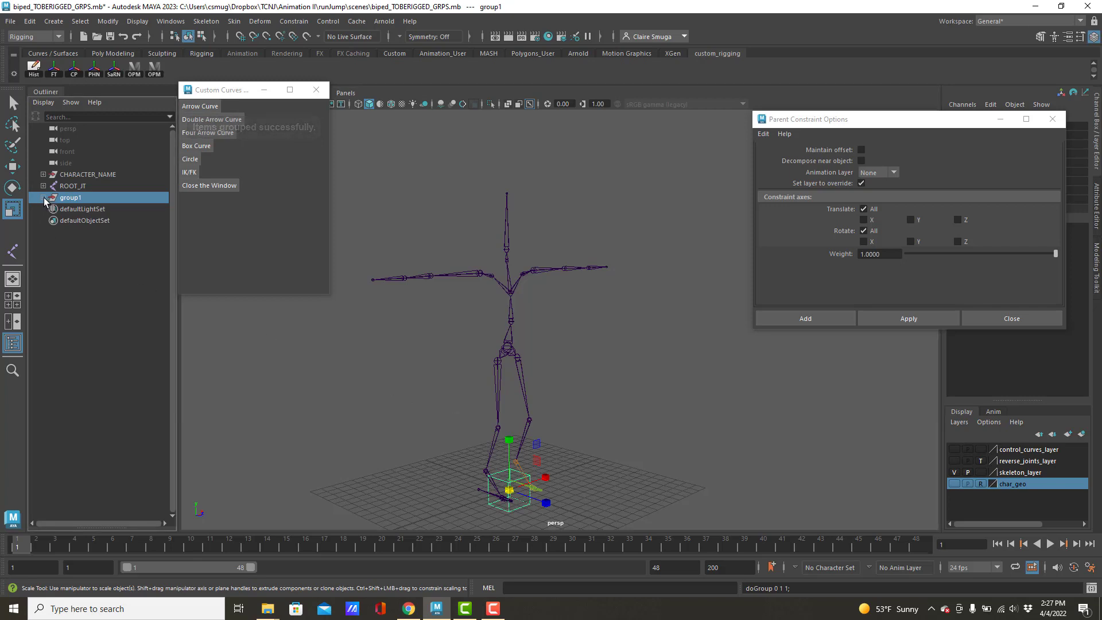
{"action": "left_click", "coordinate": [87, 211]}
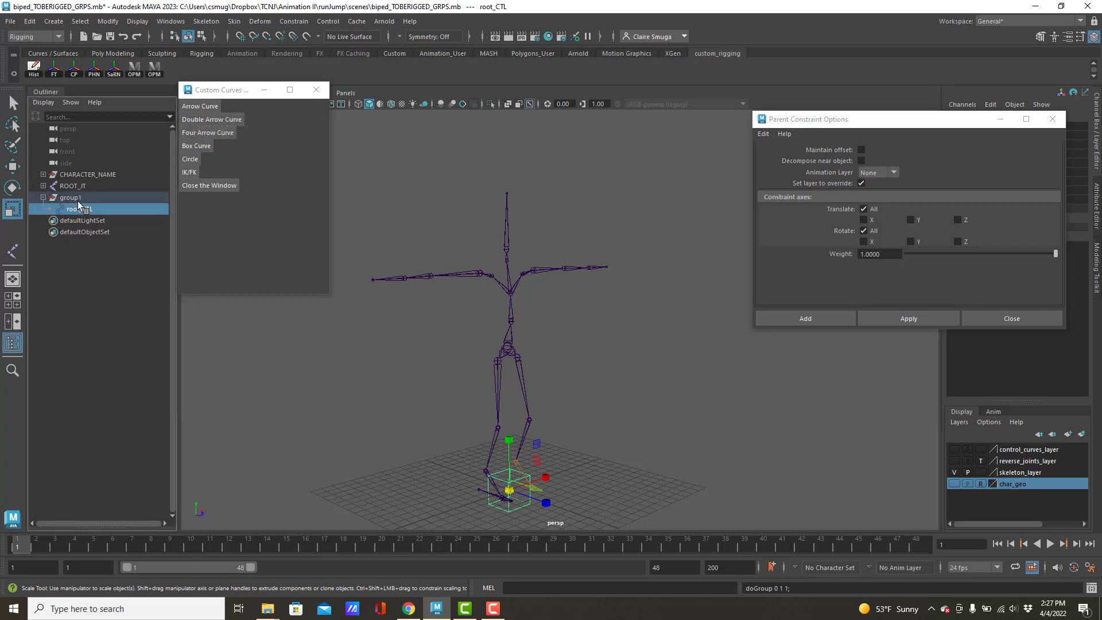
{"action": "key", "text": "ctrl+z"}
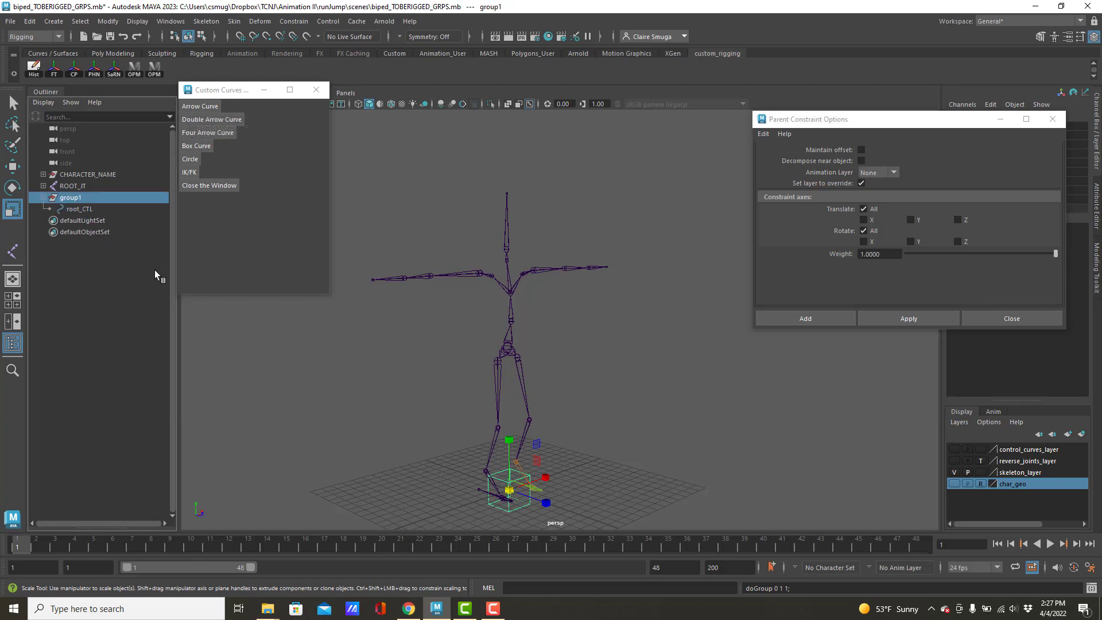
{"action": "double_click", "coordinate": [80, 198]}
{"action": "type", "text": "root_GRP"}
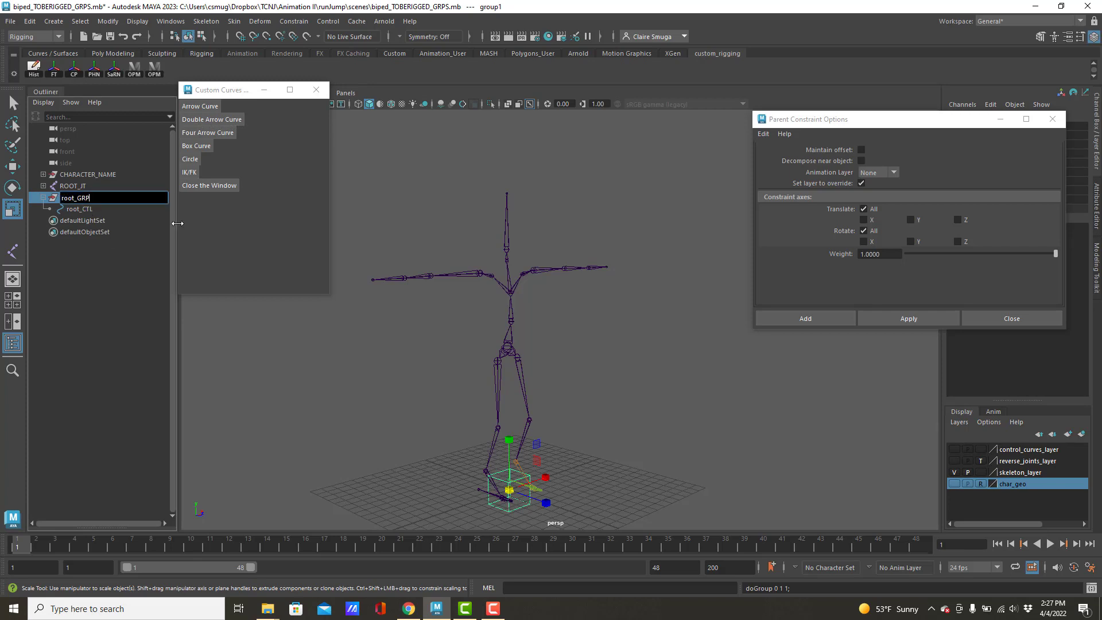
{"action": "key", "text": "Return"}
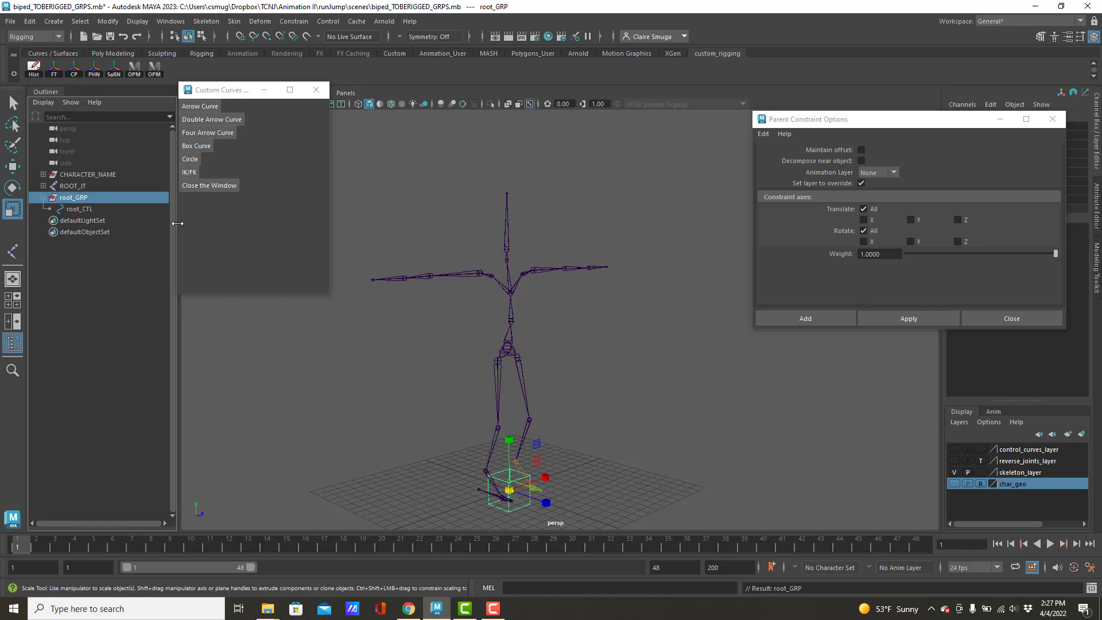
Parent-constrain root_GRP to the ROOT_JT joint with Maintain offset off, so the root control snaps to the joint
{"action": "left_click", "coordinate": [509, 344]}
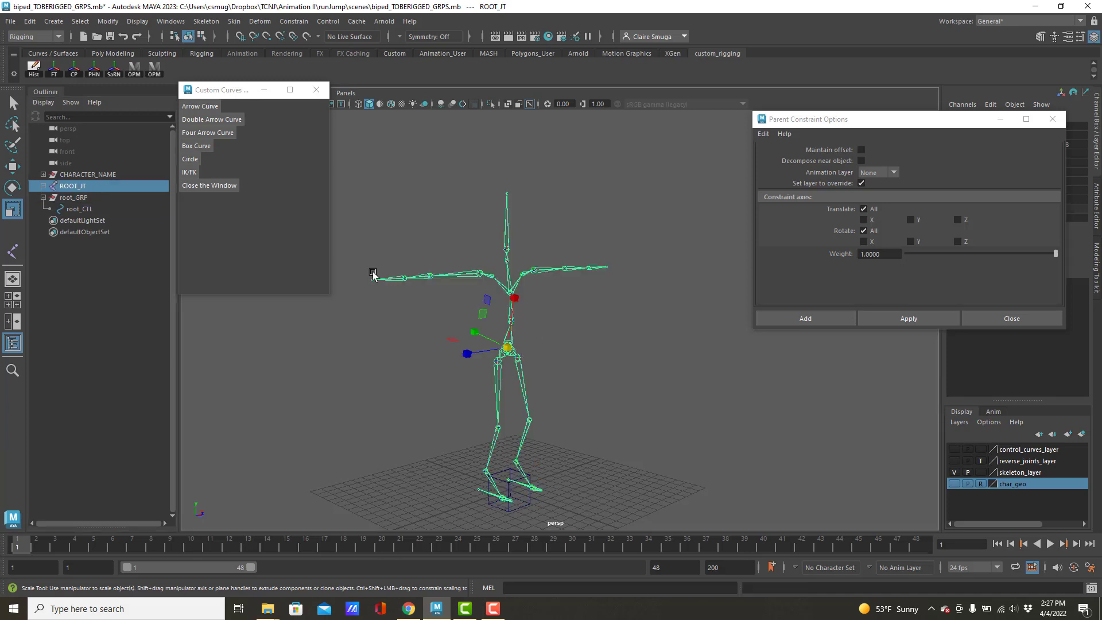
{"action": "left_click", "coordinate": [69, 198], "text": "ctrl"}
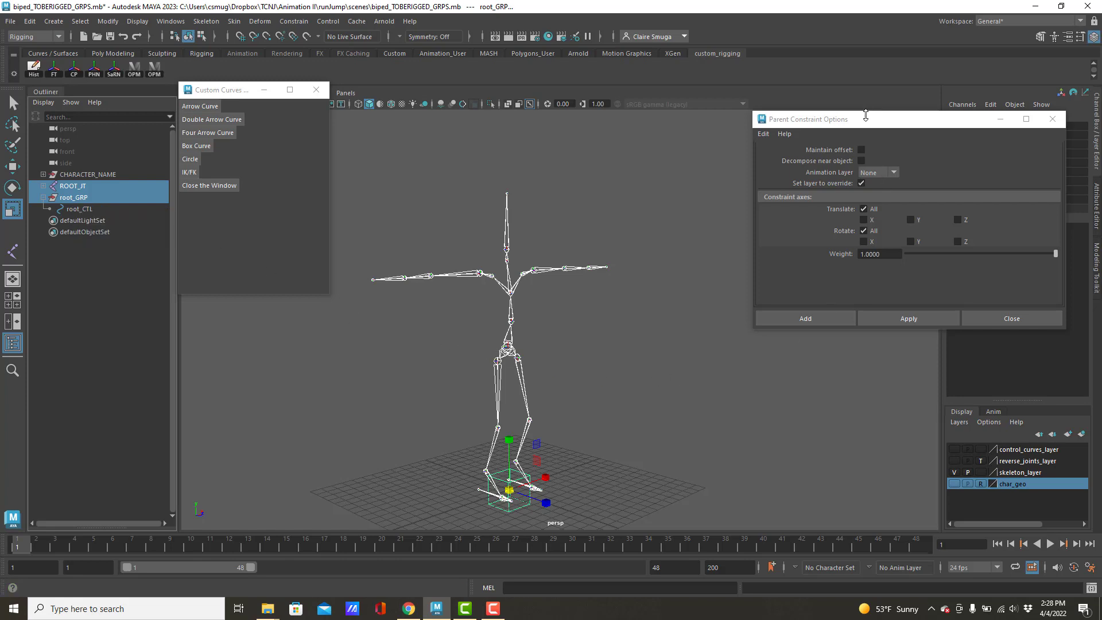
{"action": "left_click_drag", "start_coordinate": [865, 121], "coordinate": [766, 152]}
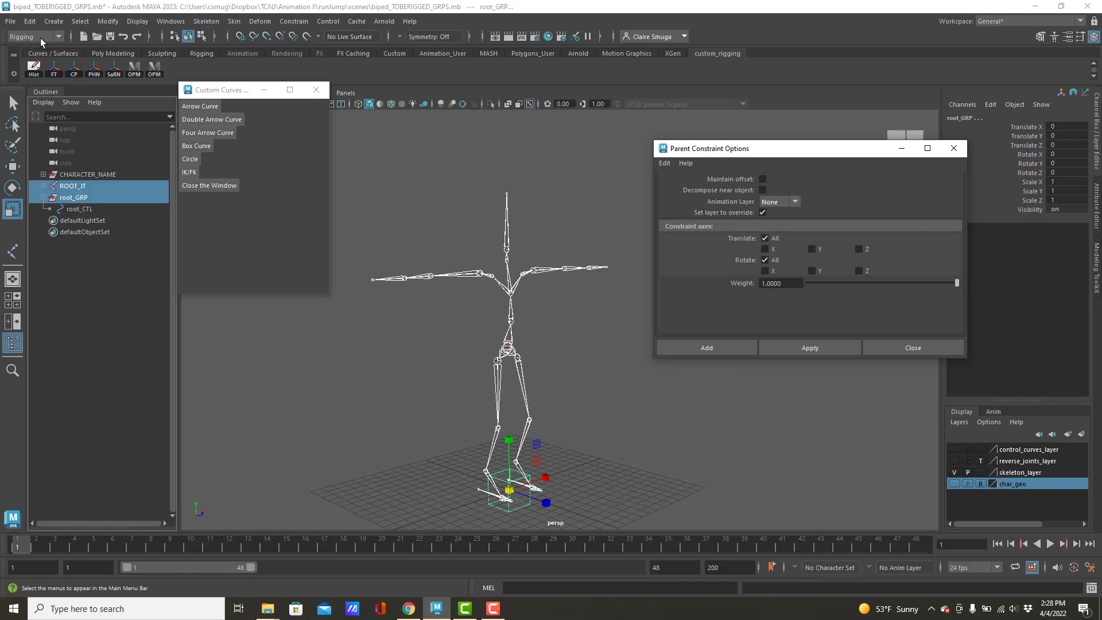
{"action": "left_click", "coordinate": [60, 35]}
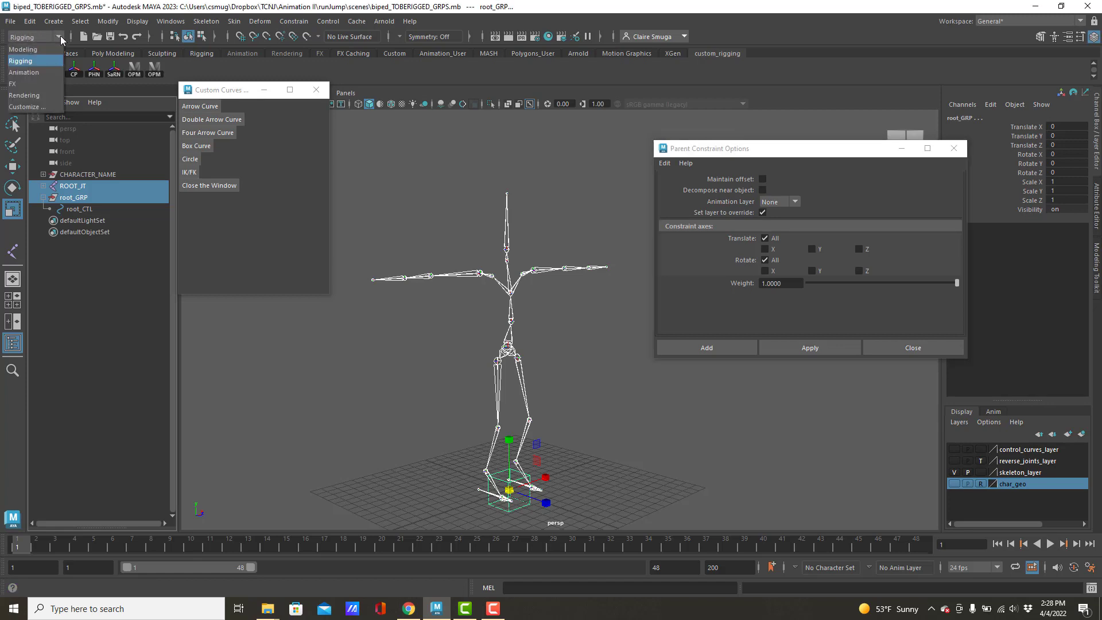
{"action": "left_click", "coordinate": [58, 50]}
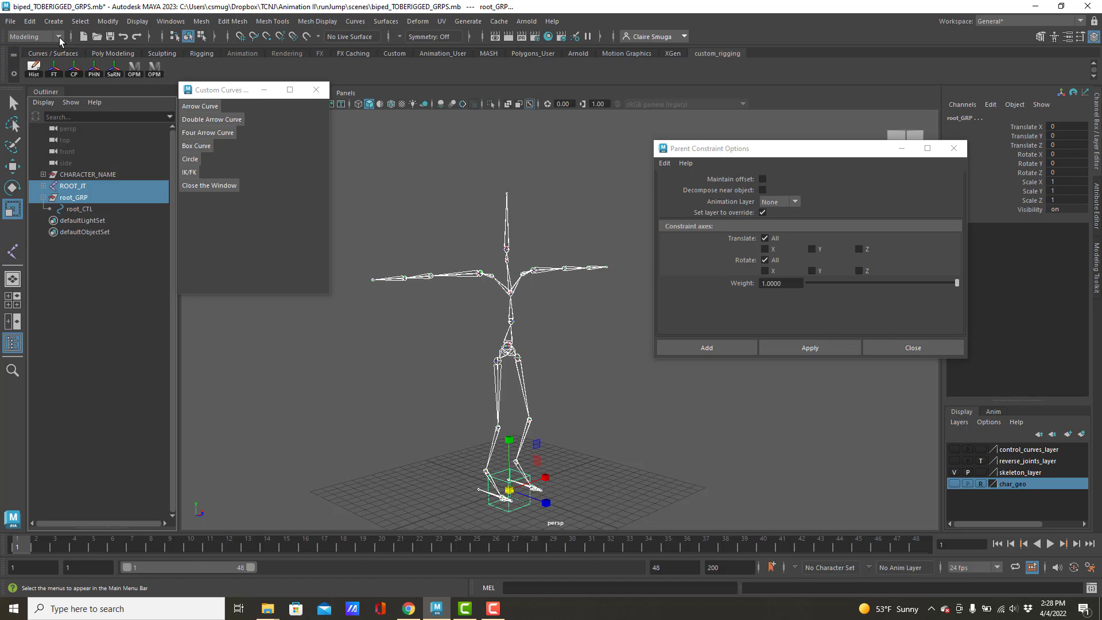
{"action": "left_click", "coordinate": [60, 37]}
{"action": "left_click", "coordinate": [45, 57]}
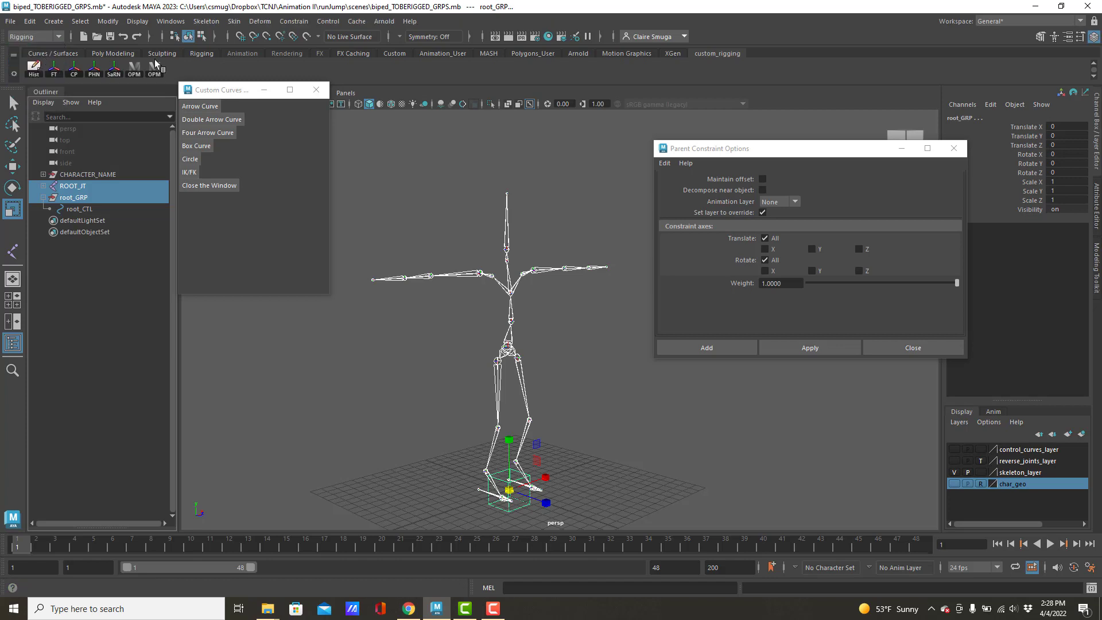
{"action": "left_click", "coordinate": [281, 26]}
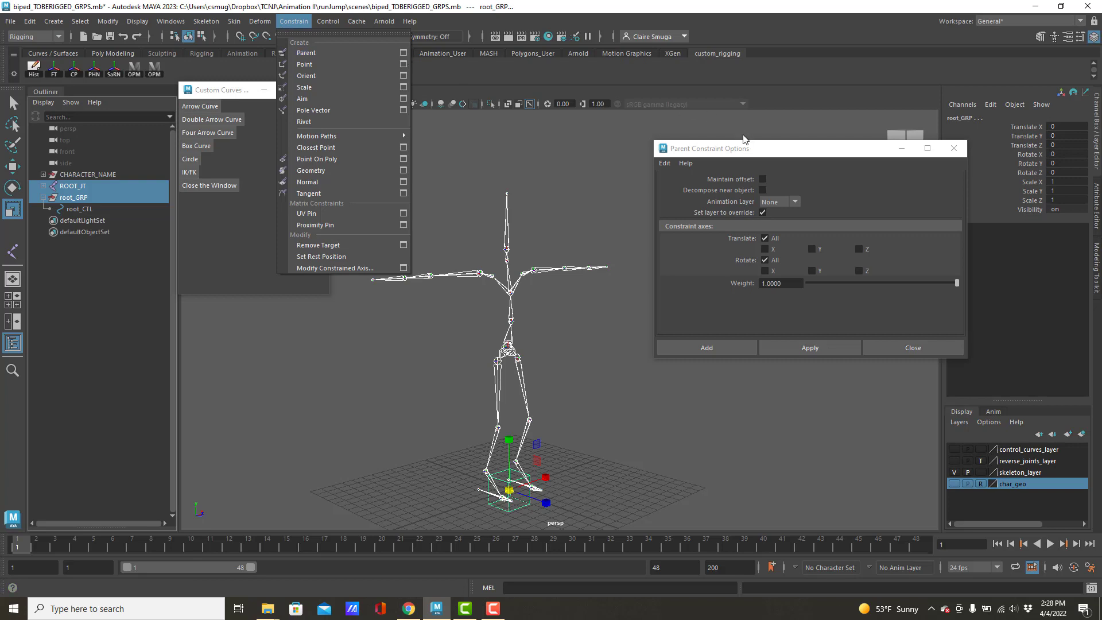
{"action": "left_click", "coordinate": [749, 151]}
{"action": "left_click_drag", "start_coordinate": [764, 153], "coordinate": [757, 127]}
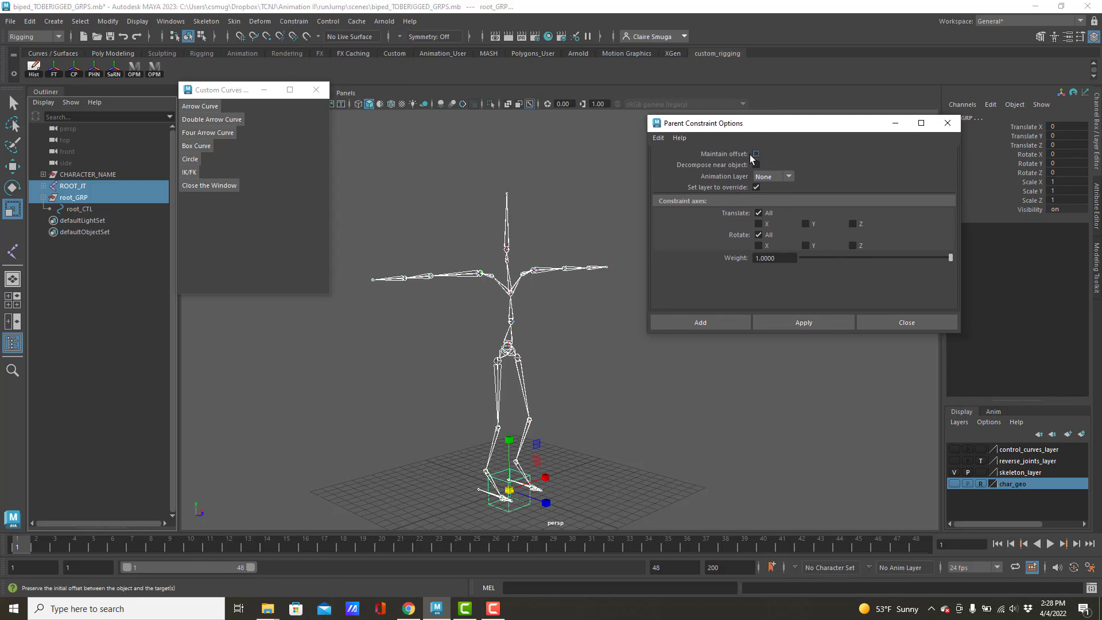
{"action": "left_click", "coordinate": [818, 322]}
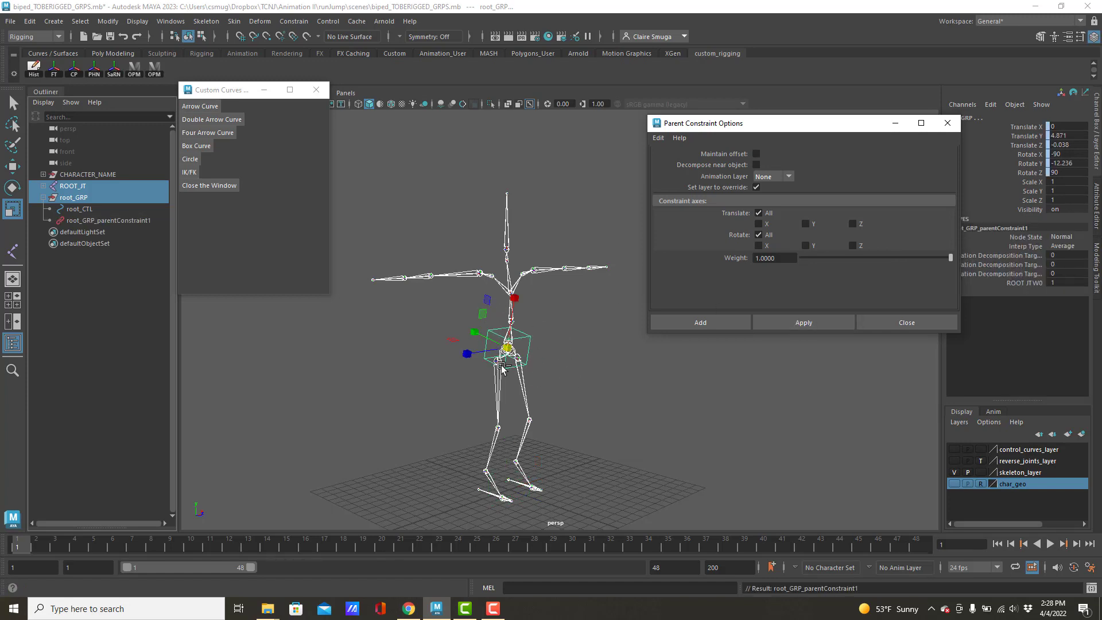
Compare the transform values of root_GRP and root_CTL, and delete the parent constraint under root_GRP
{"action": "right_click_drag", "start_coordinate": [455, 352], "coordinate": [612, 362], "text": "alt"}
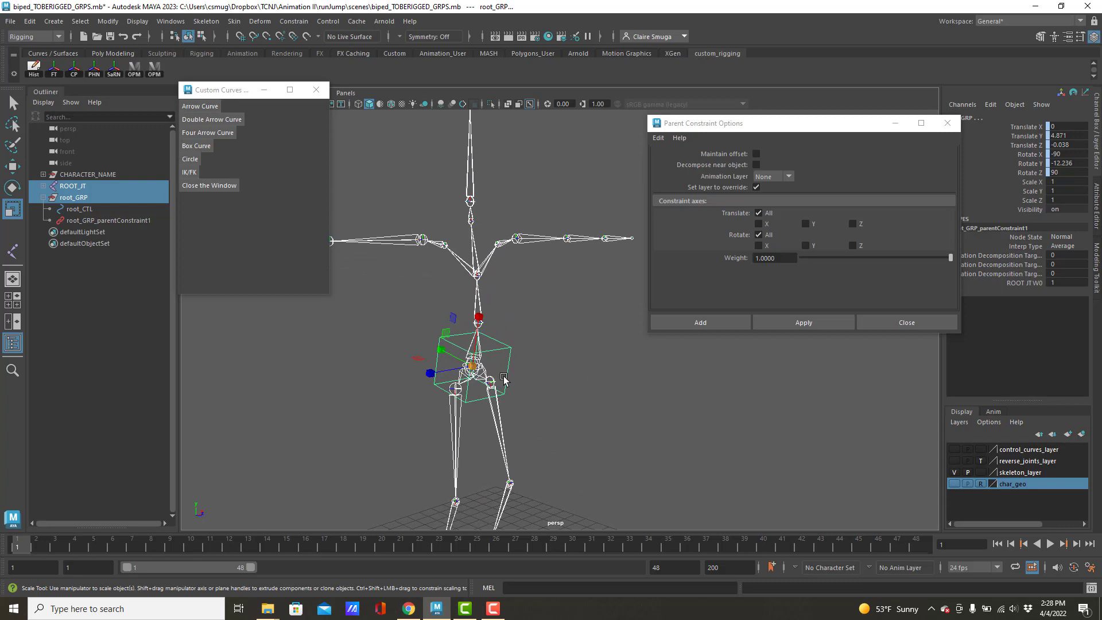
{"action": "left_click_drag", "start_coordinate": [772, 127], "coordinate": [758, 284]}
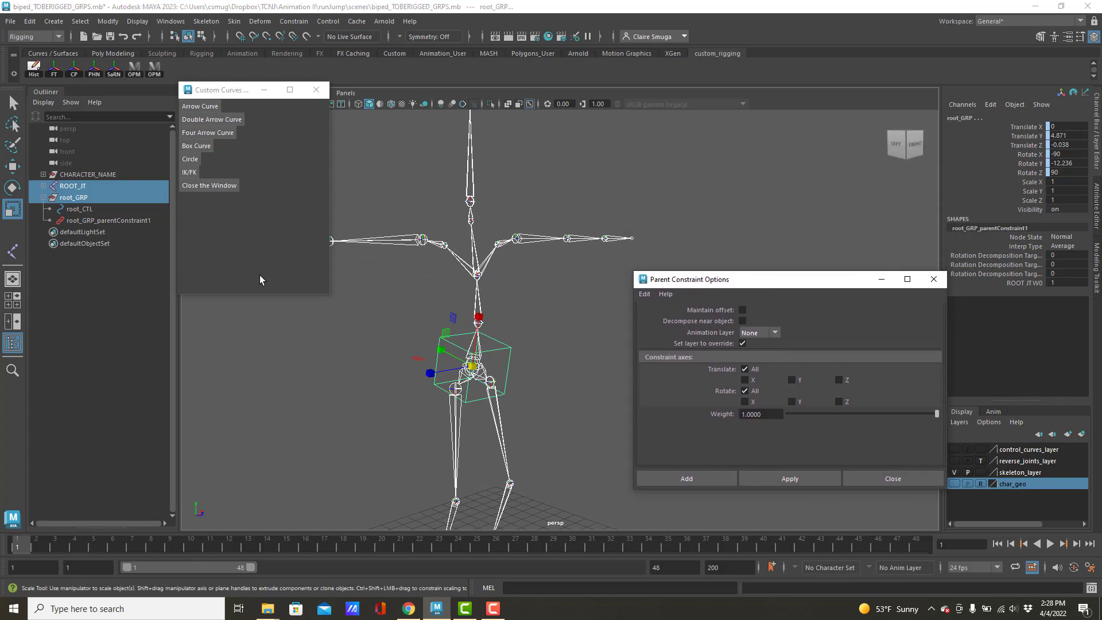
{"action": "left_click", "coordinate": [84, 198]}
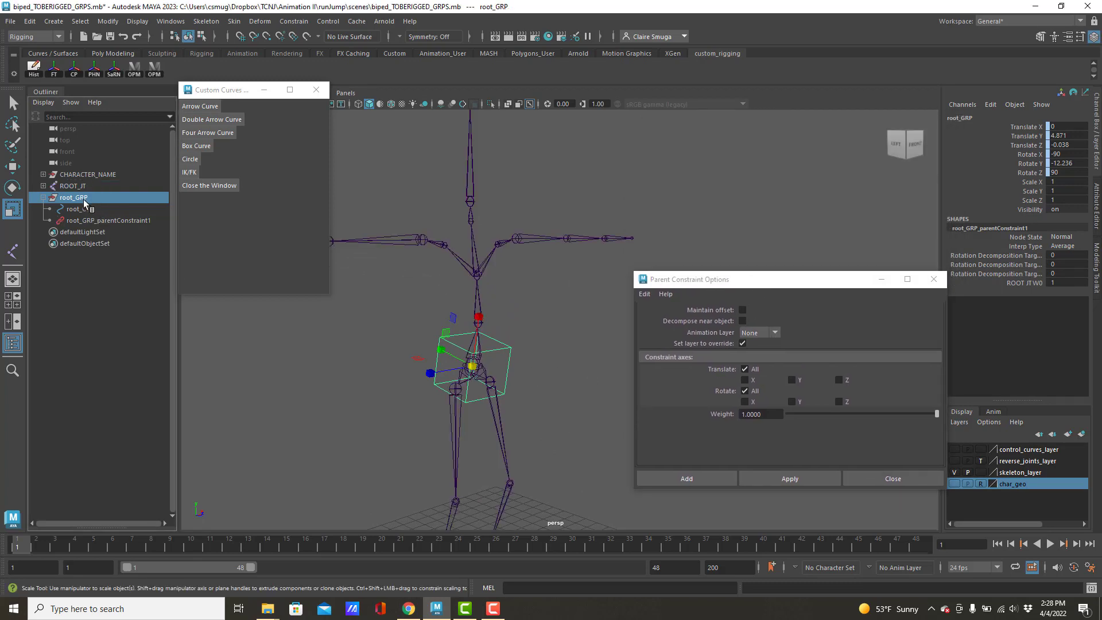
{"action": "left_click", "coordinate": [87, 210]}
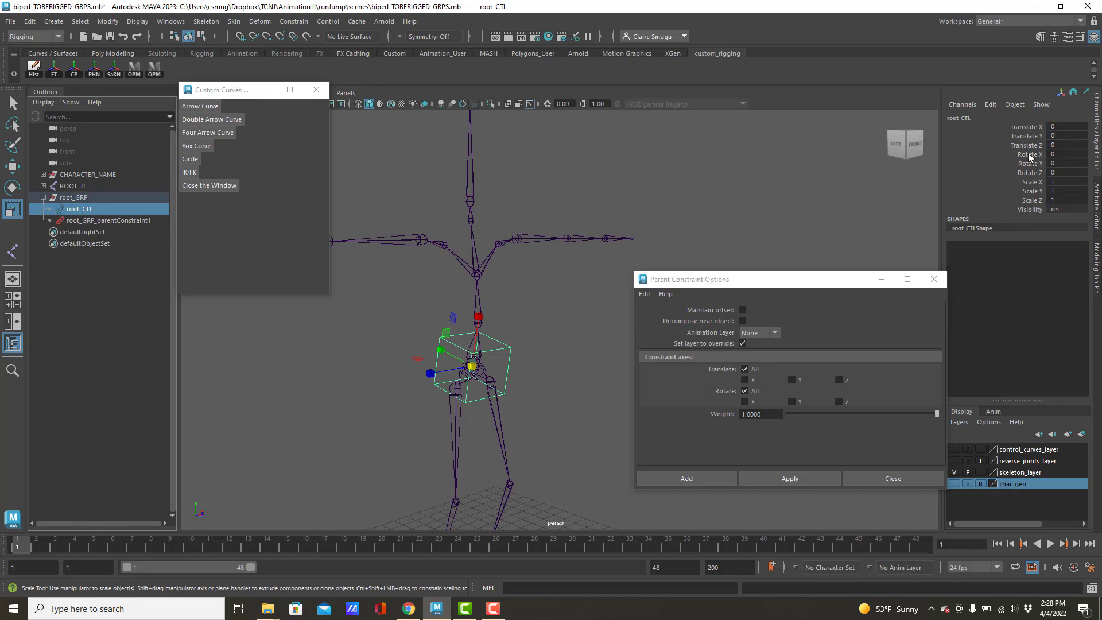
{"action": "left_click", "coordinate": [72, 200]}
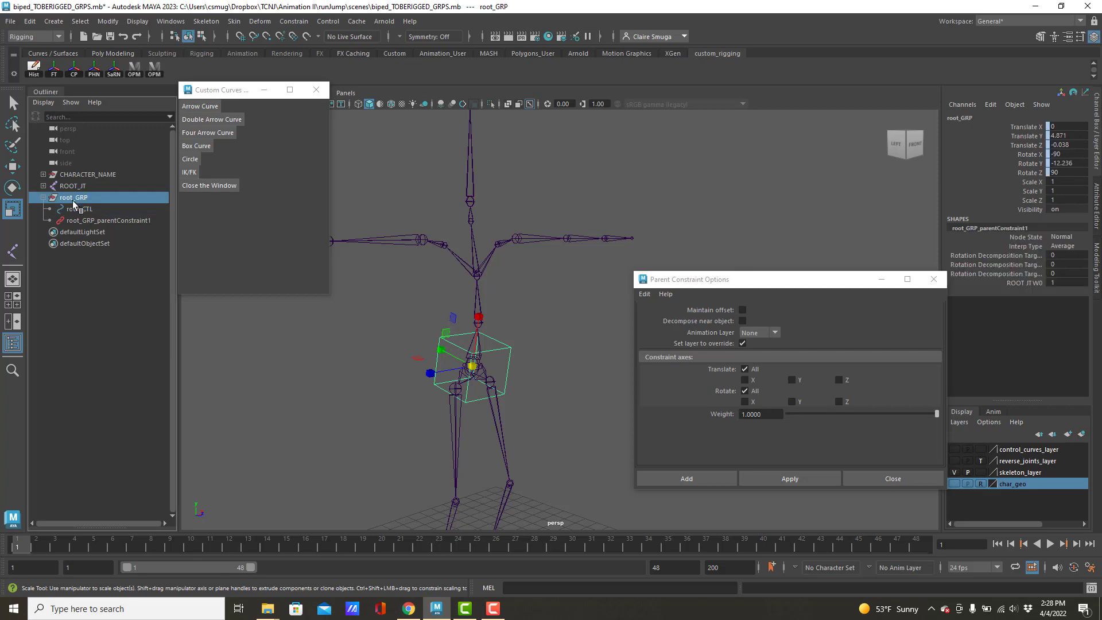
{"action": "left_click", "coordinate": [114, 221]}
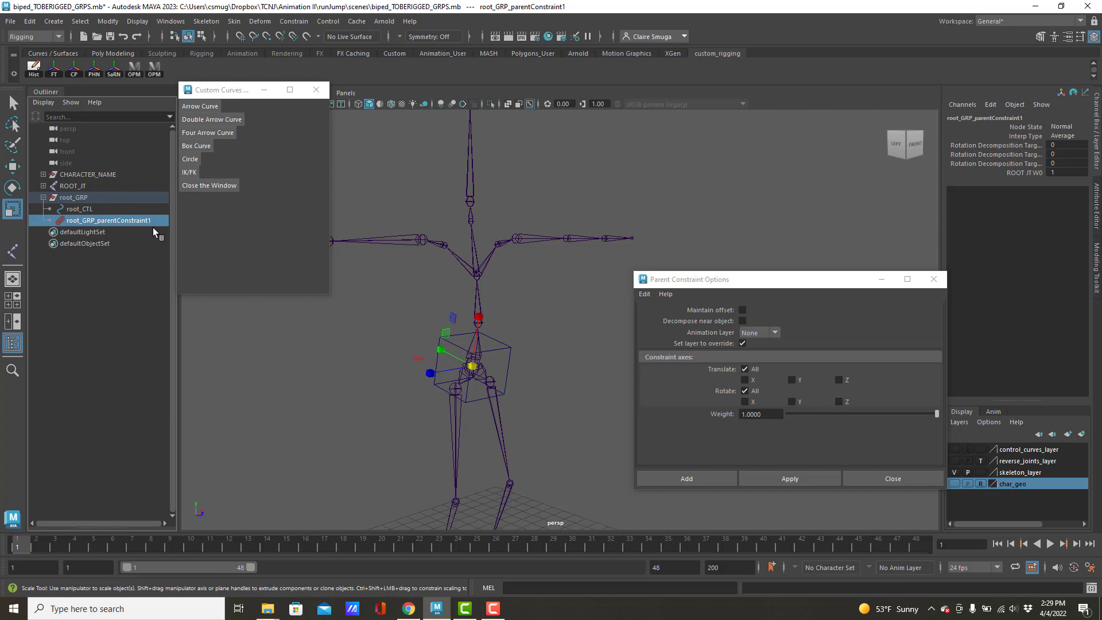
{"action": "key", "text": "Delete"}
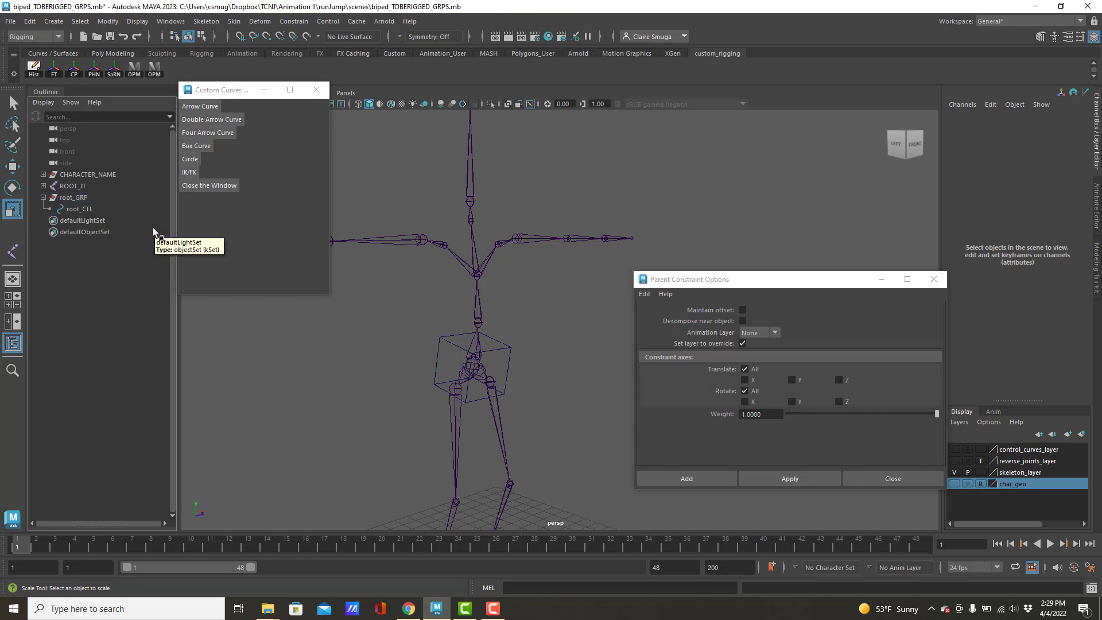
Create a circle control curve and rename it spine_low_CTL
{"action": "left_click_drag", "start_coordinate": [576, 294], "coordinate": [256, 175], "text": "alt"}
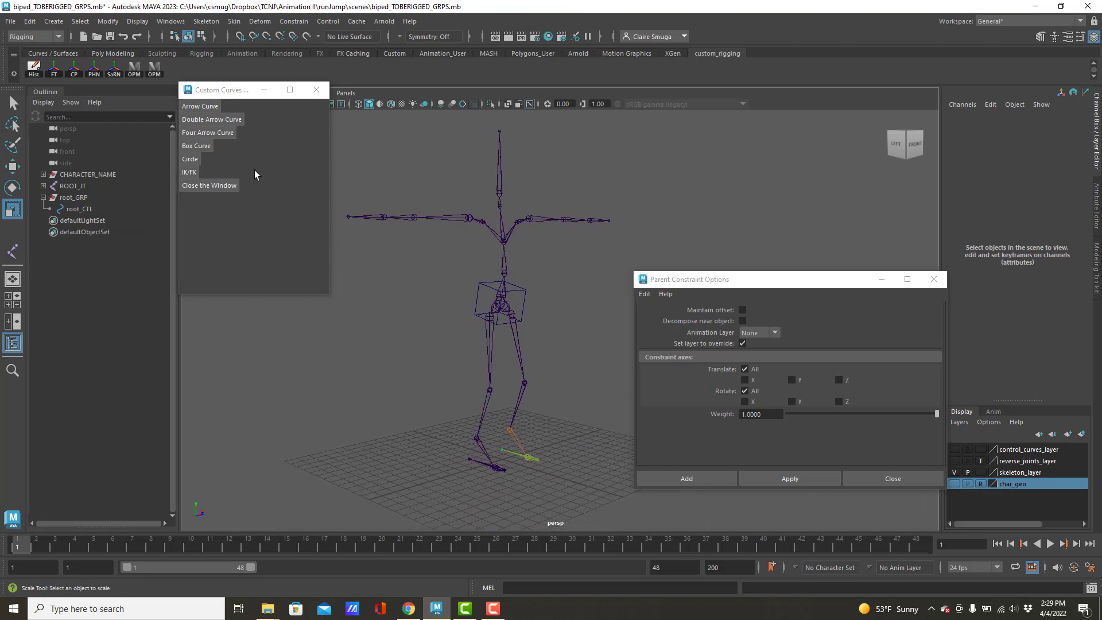
{"action": "left_click", "coordinate": [190, 159]}
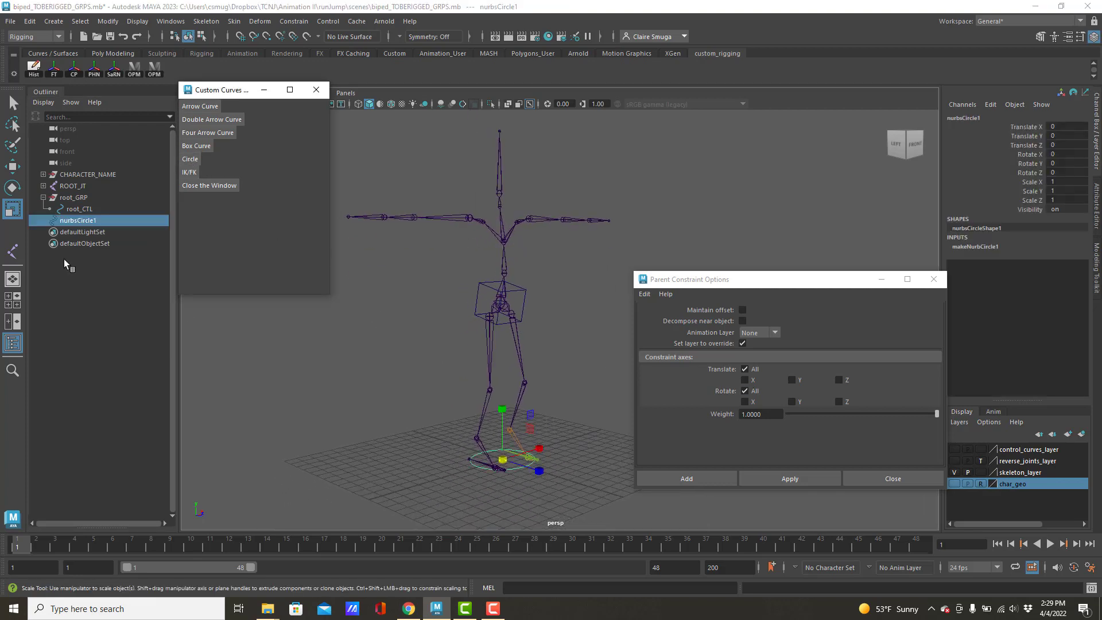
{"action": "double_click", "coordinate": [67, 222]}
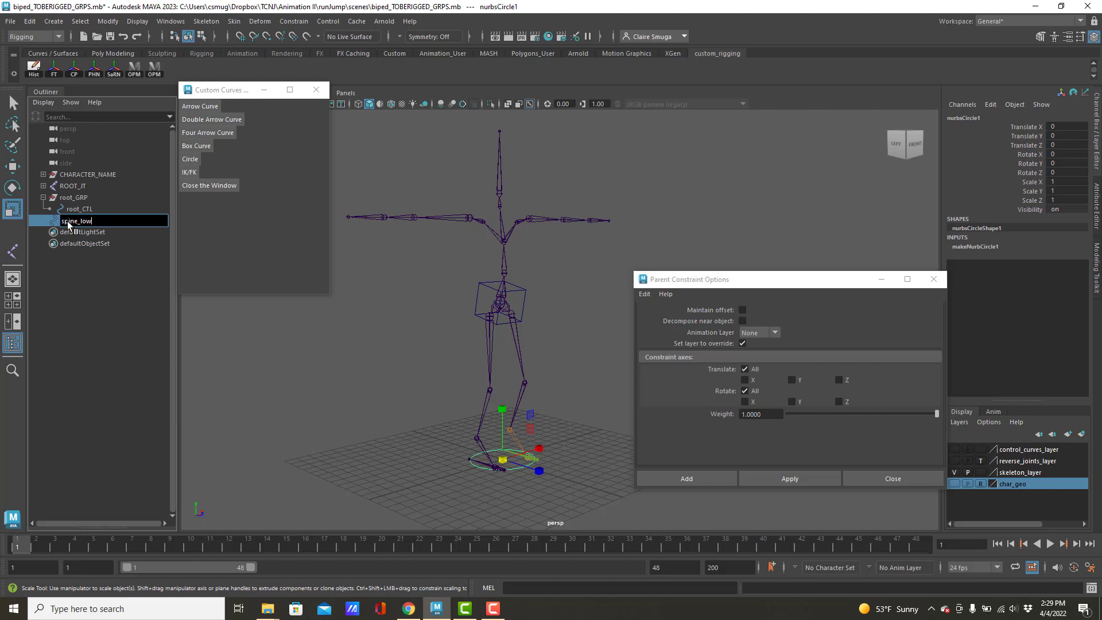
{"action": "type", "text": "spine_low_CTL"}
{"action": "key", "text": "Return"}
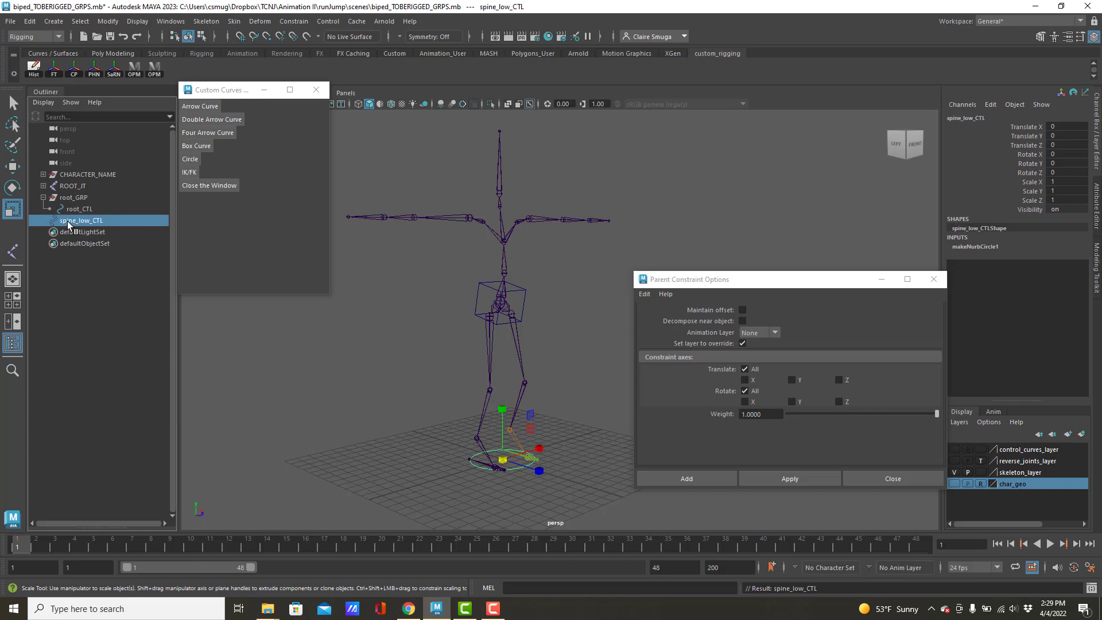
Group spine_low_CTL on its own and rename the group spine_low_GRP
{"action": "key", "text": "ctrl+g"}
{"action": "double_click", "coordinate": [69, 221]}
{"action": "type", "text": "s"}
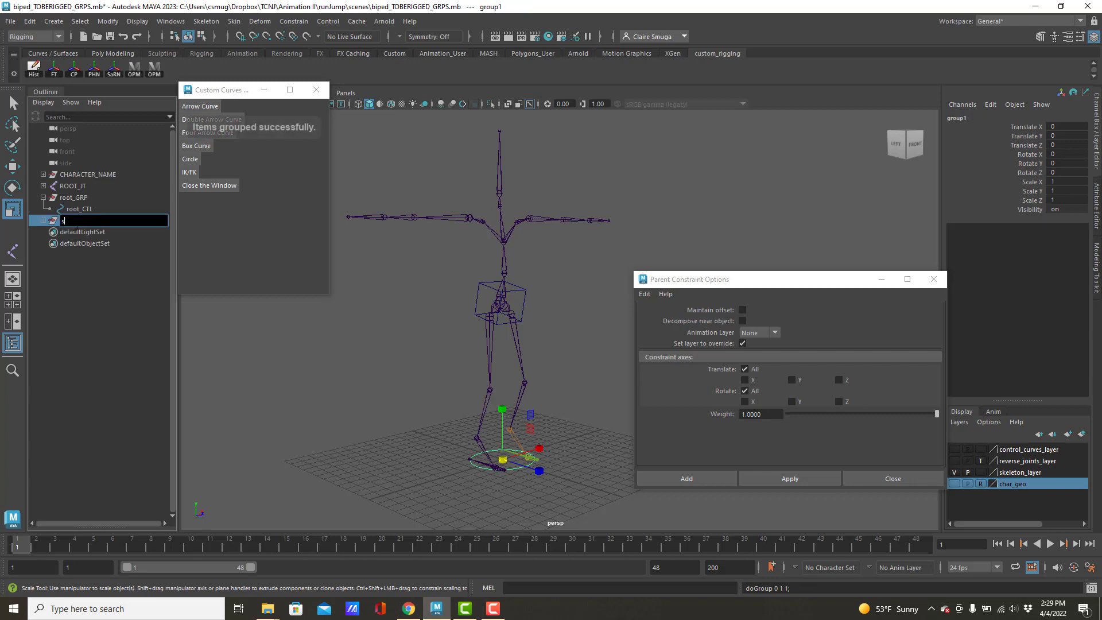
{"action": "type", "text": "pine_low_GRP"}
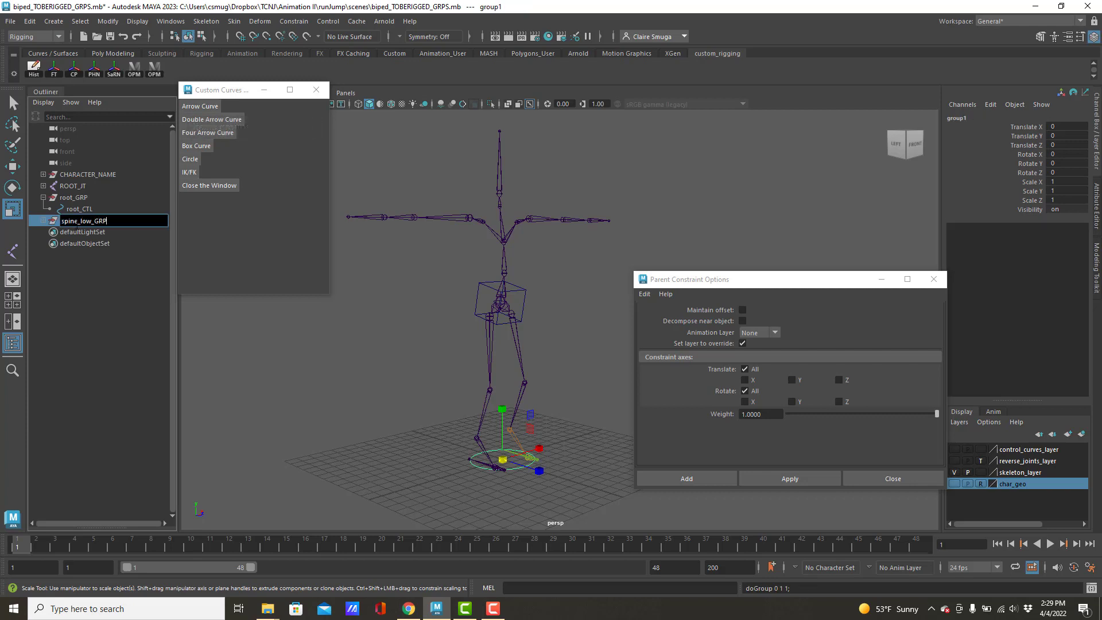
{"action": "key", "text": "Return"}
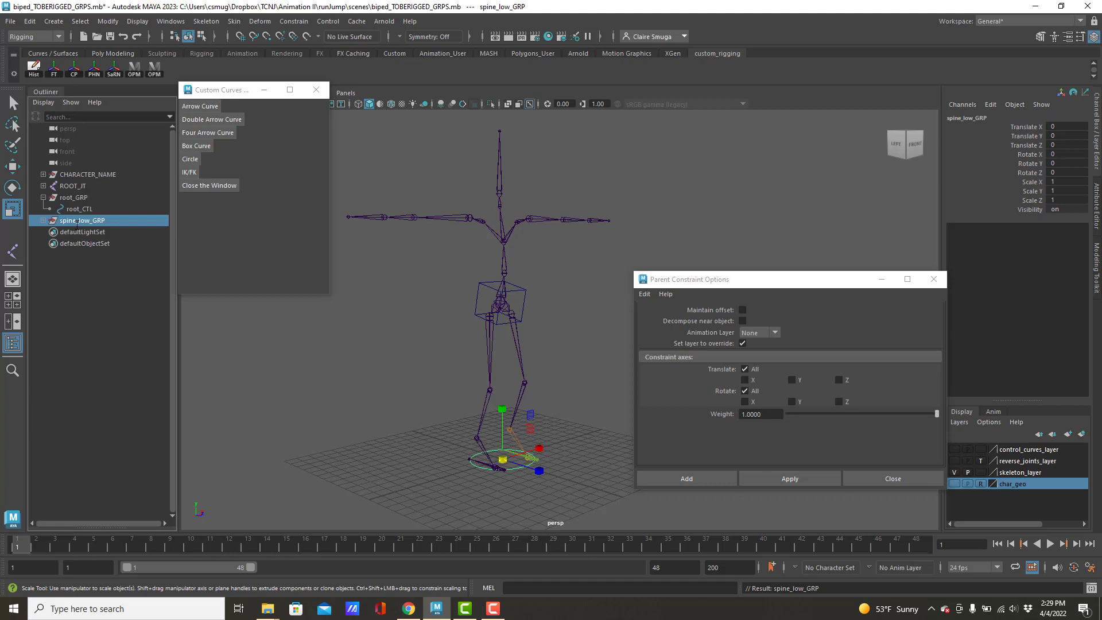
Snap spine_low_GRP to the spine_low_JT joint with a parent constraint without offset, and delete that constraint
{"action": "left_click", "coordinate": [499, 266]}
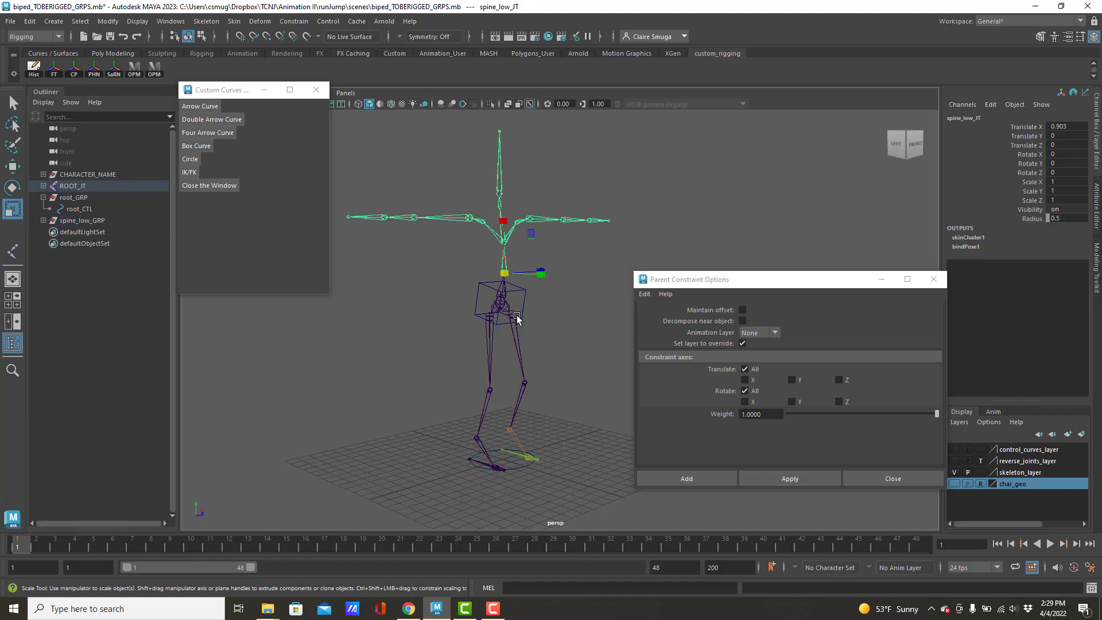
{"action": "left_click", "coordinate": [99, 220], "text": "ctrl"}
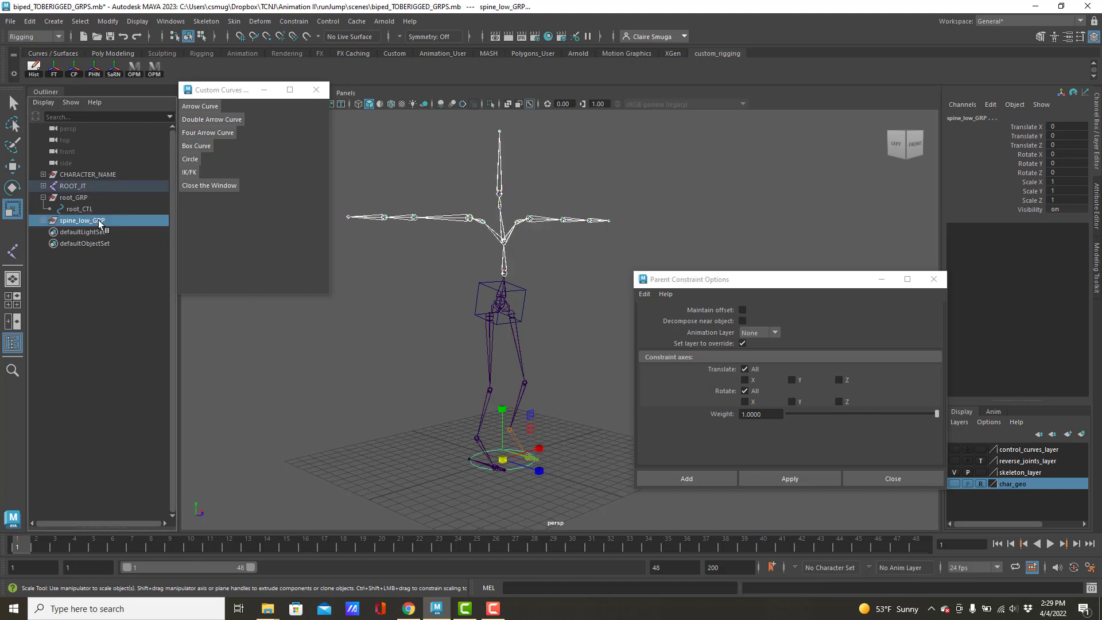
{"action": "left_click", "coordinate": [788, 477]}
{"action": "left_click", "coordinate": [44, 220]}
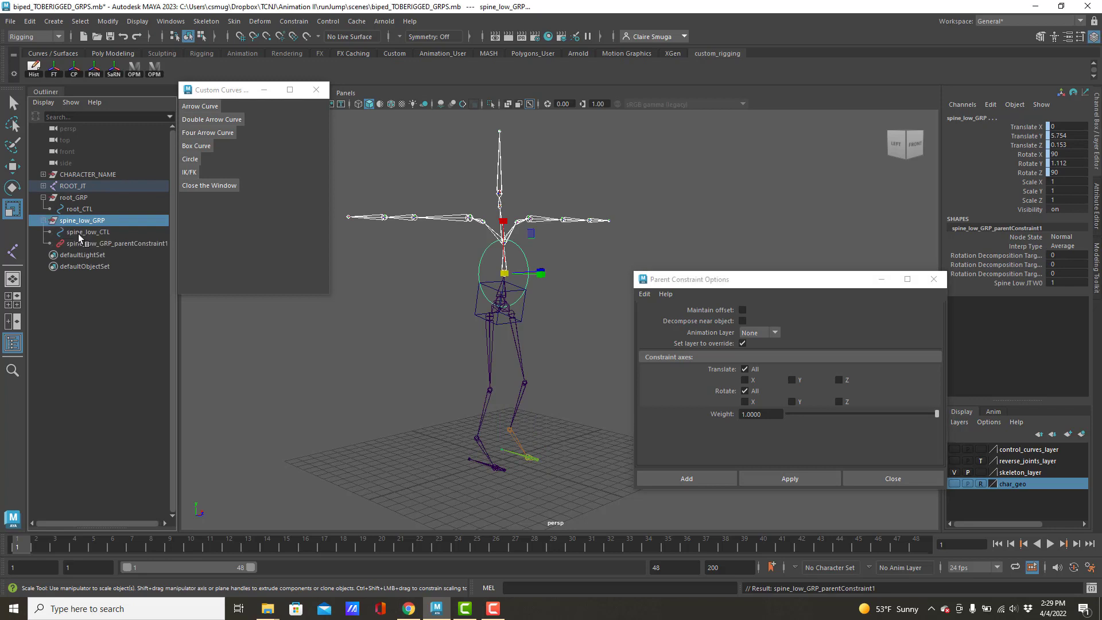
{"action": "left_click", "coordinate": [101, 243]}
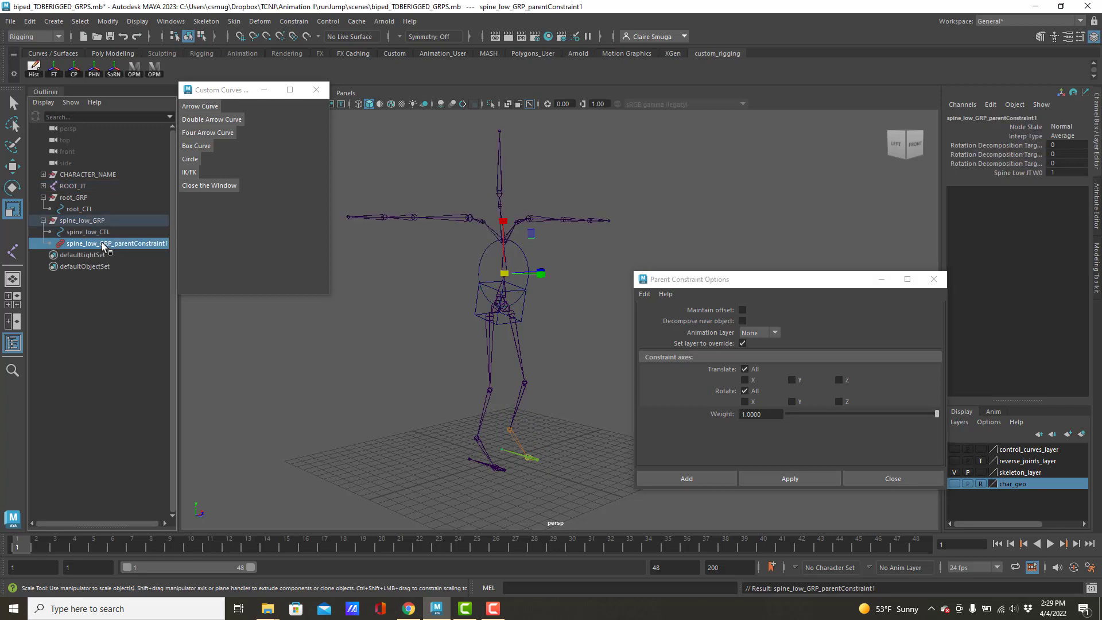
{"action": "key", "text": "Delete"}
Parent spine_low_GRP under root_CTL in the hierarchy and expand it to show spine_low_CTL
{"action": "left_click", "coordinate": [87, 225]}
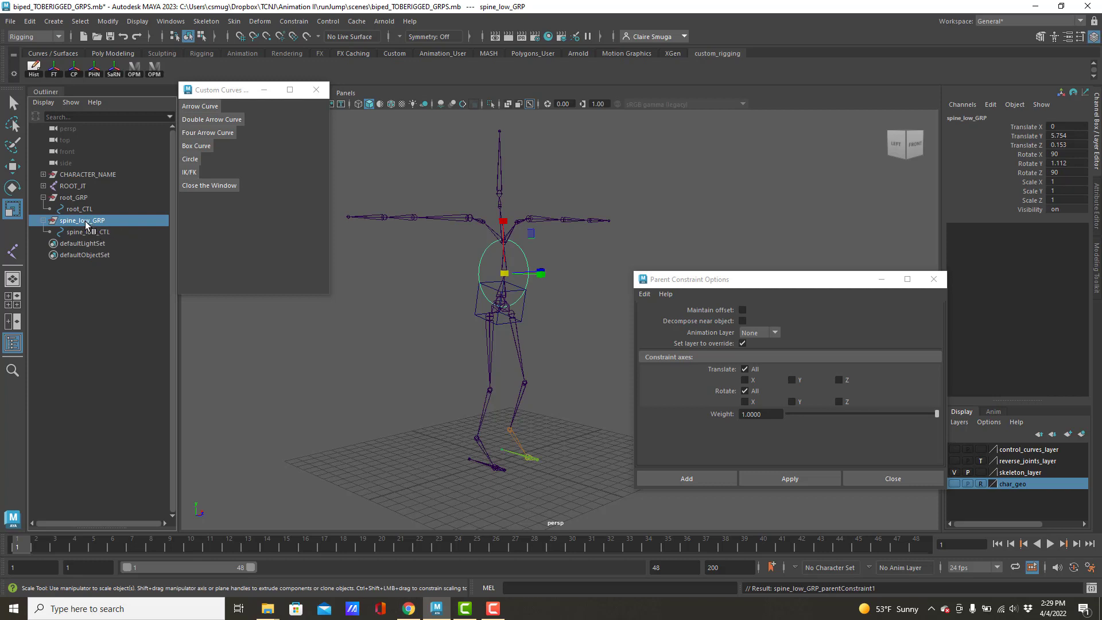
{"action": "mouse_move", "coordinate": [72, 221]}
{"action": "middle_mouse_down"}
{"action": "mouse_move", "coordinate": [86, 223]}
{"action": "mouse_move", "coordinate": [88, 212]}
{"action": "middle_mouse_up"}
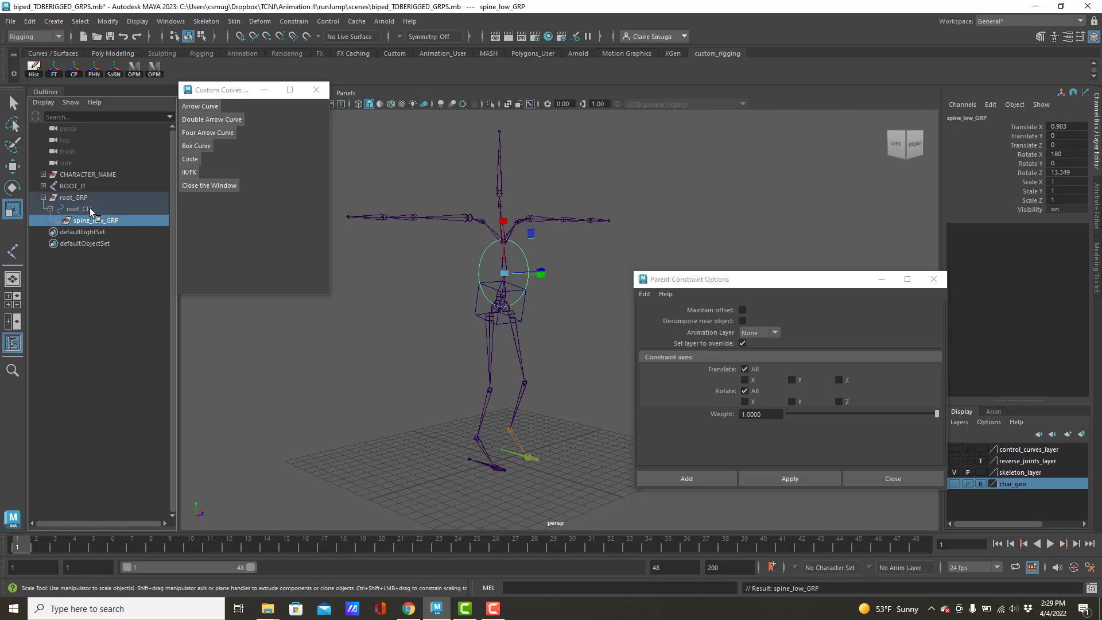
{"action": "left_click", "coordinate": [58, 220]}
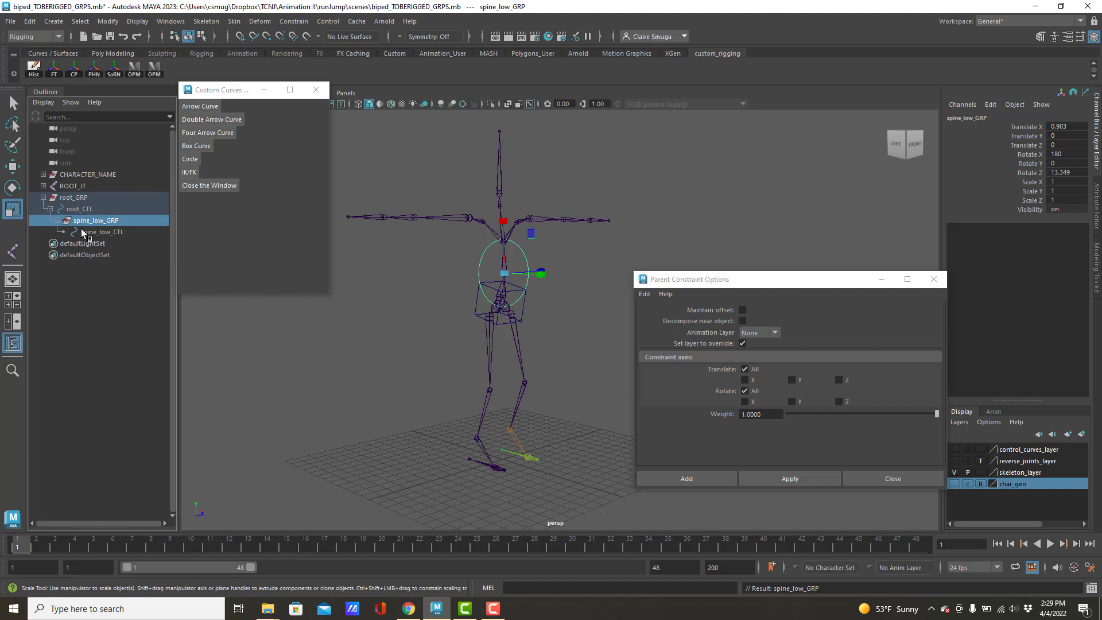
Create another circle control curve and rename it spine_mid_CTL
{"action": "left_click", "coordinate": [191, 159]}
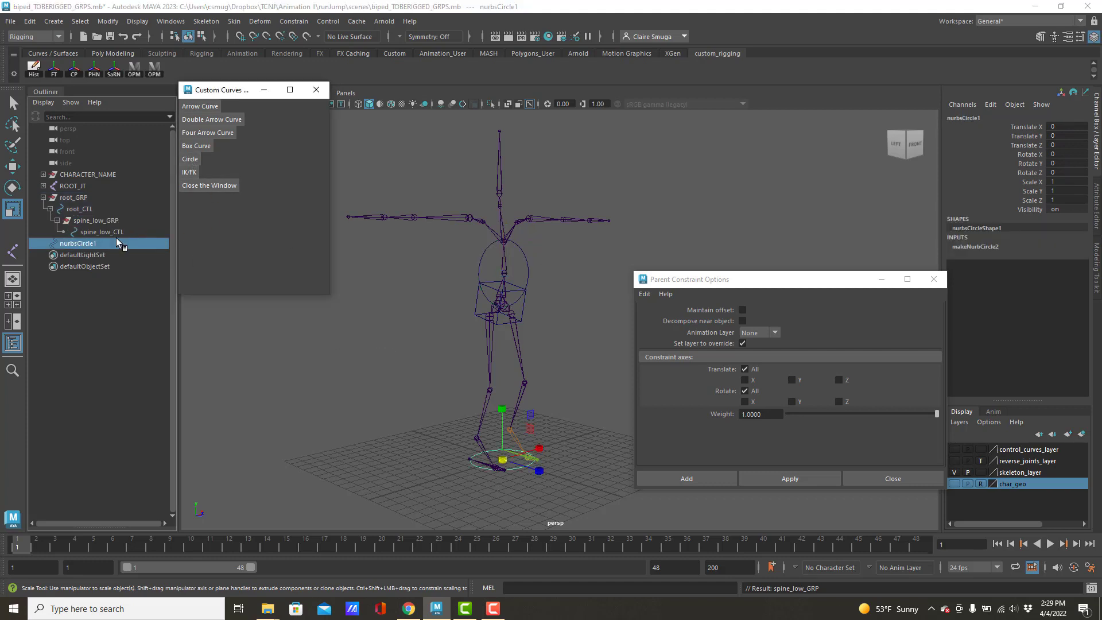
{"action": "left_click_drag", "start_coordinate": [116, 238], "coordinate": [229, 271]}
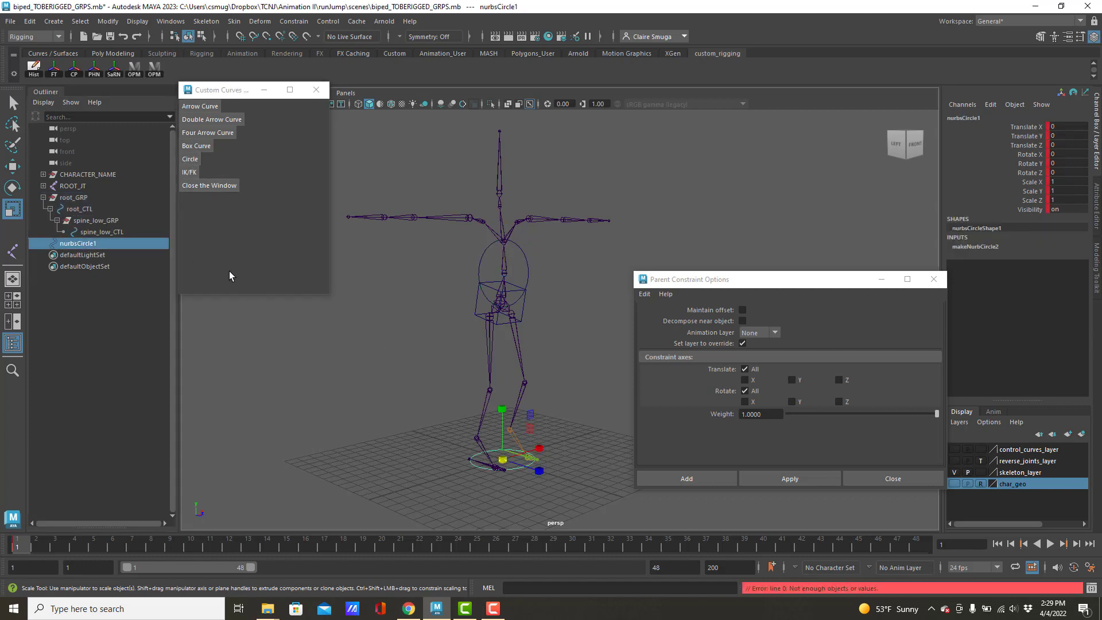
{"action": "key", "text": "e"}
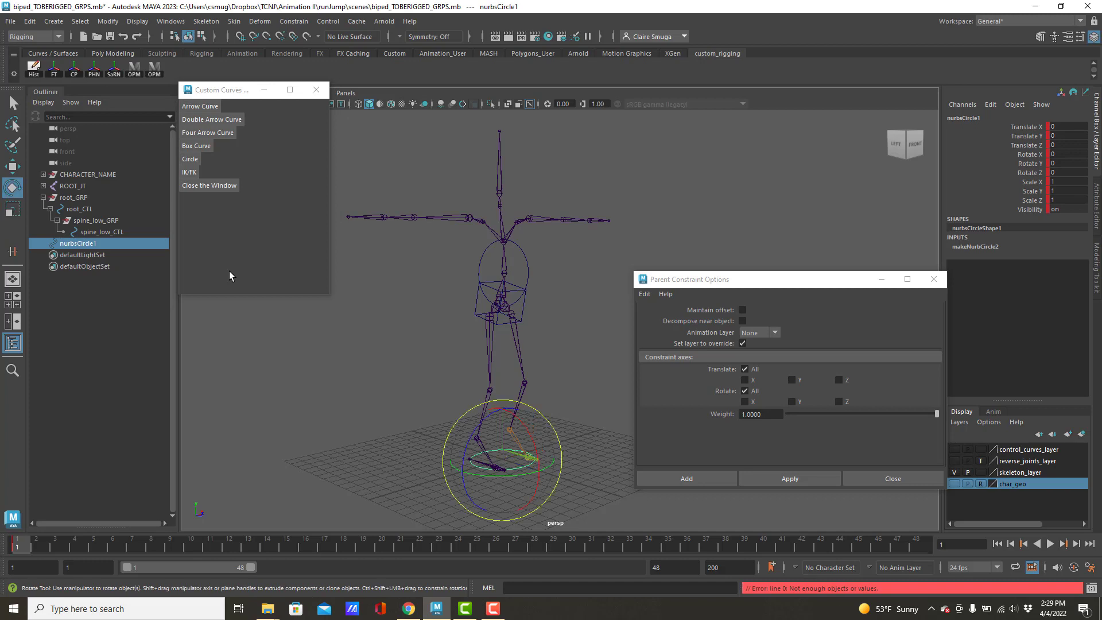
{"action": "double_click", "coordinate": [81, 244]}
{"action": "type", "text": "spine"}
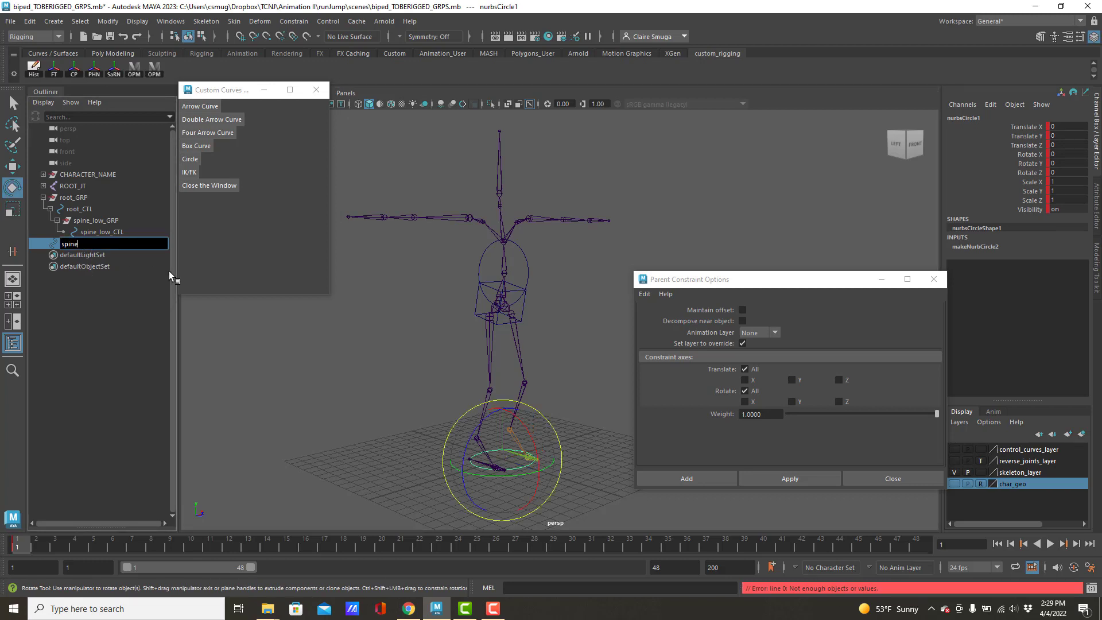
{"action": "type", "text": "_mid_CTL"}
{"action": "key", "text": "Return"}
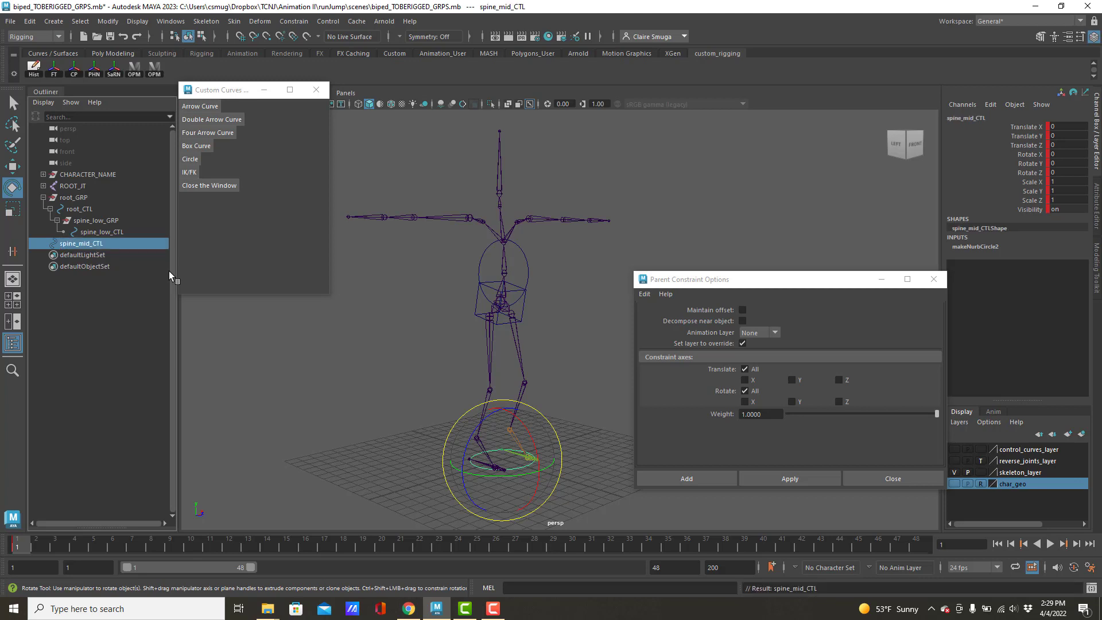
Group spine_mid_CTL on its own, rename the group spine_mid_GRP and expand it
{"action": "key", "text": "ctrl+g"}
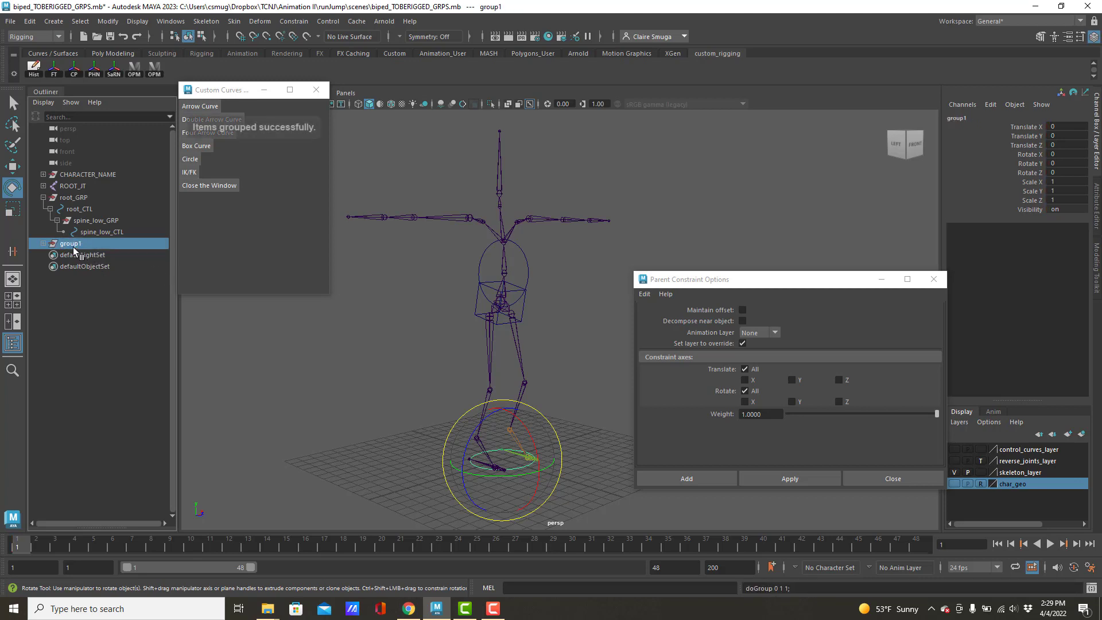
{"action": "double_click", "coordinate": [66, 245]}
{"action": "type", "text": "spine_j"}
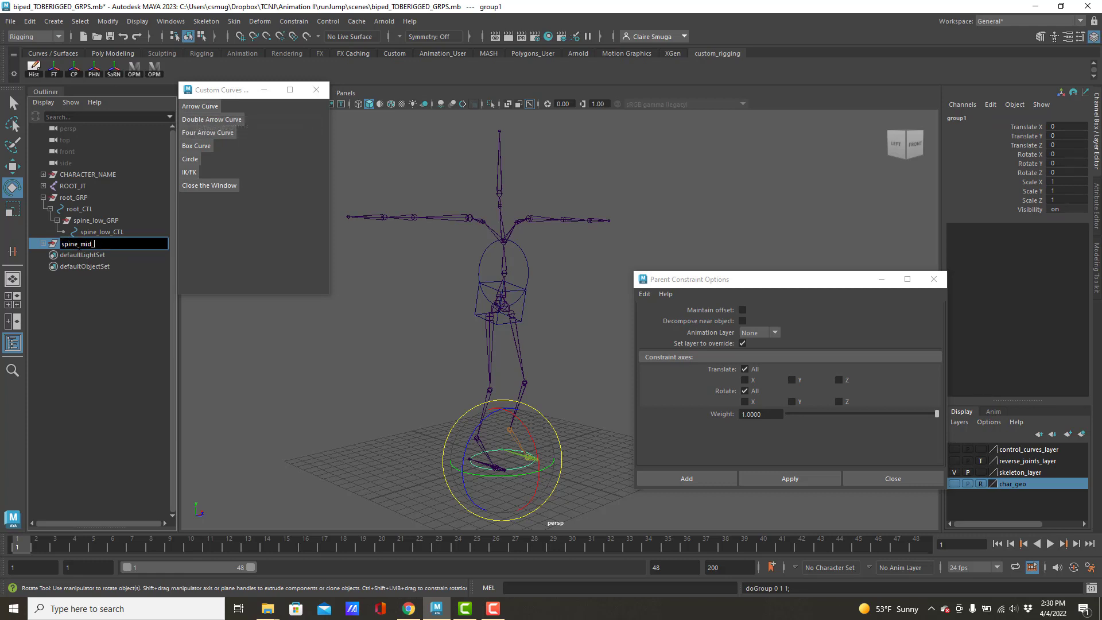
{"action": "key", "text": "Return"}
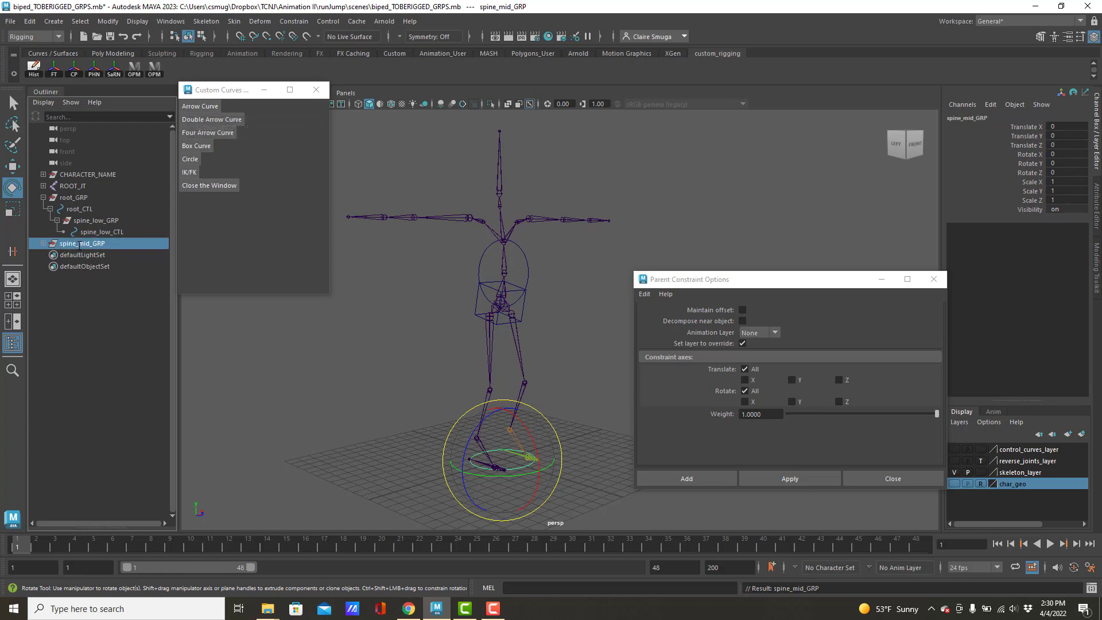
{"action": "left_click", "coordinate": [43, 243]}
Snap spine_mid_GRP to the spine_mid_JT joint with a parent constraint without offset, and delete that constraint
{"action": "left_click", "coordinate": [563, 288]}
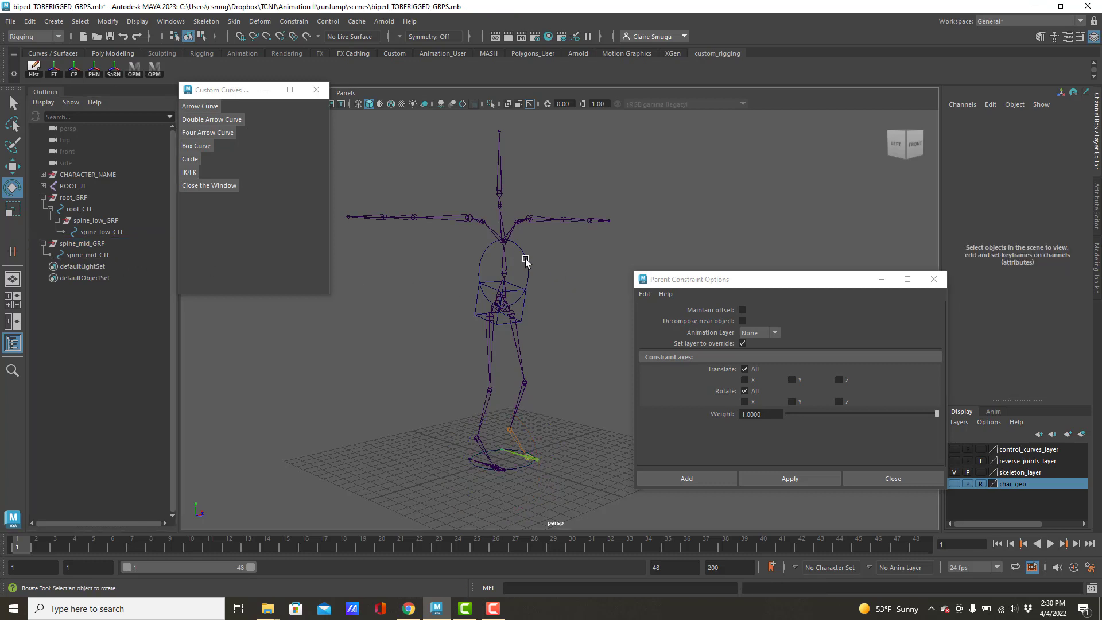
{"action": "left_click", "coordinate": [500, 234]}
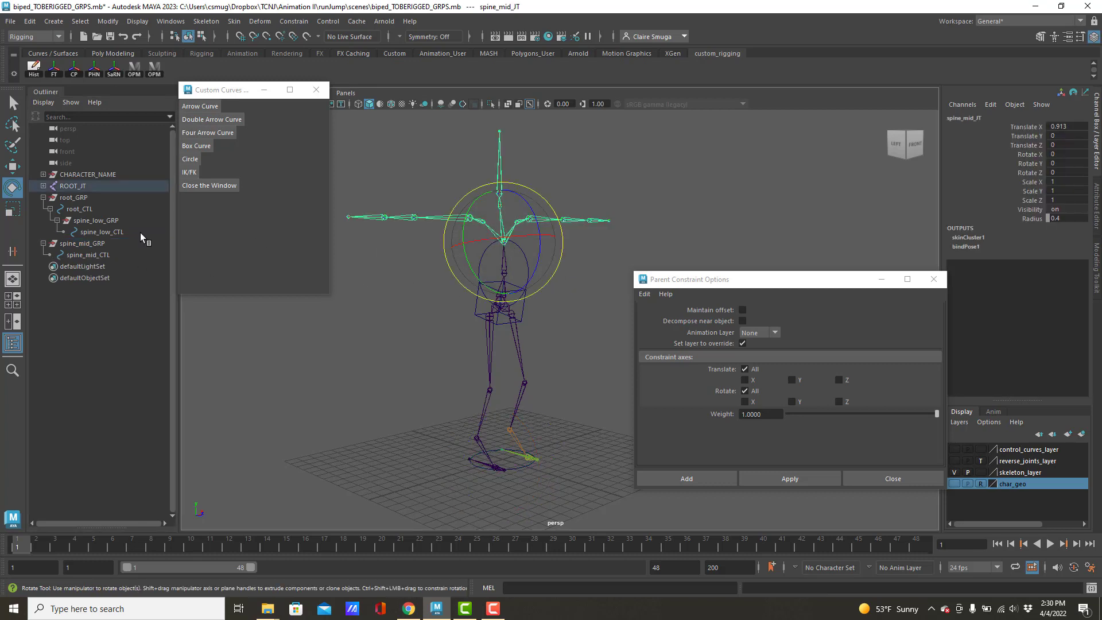
{"action": "left_click", "coordinate": [86, 246], "text": "ctrl"}
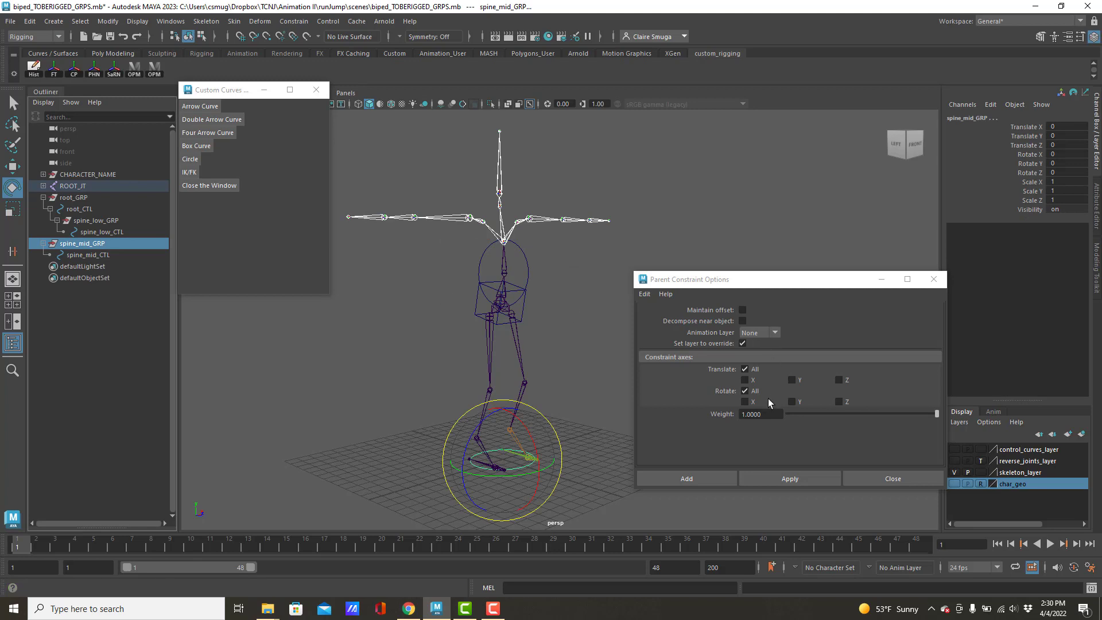
{"action": "left_click", "coordinate": [772, 477]}
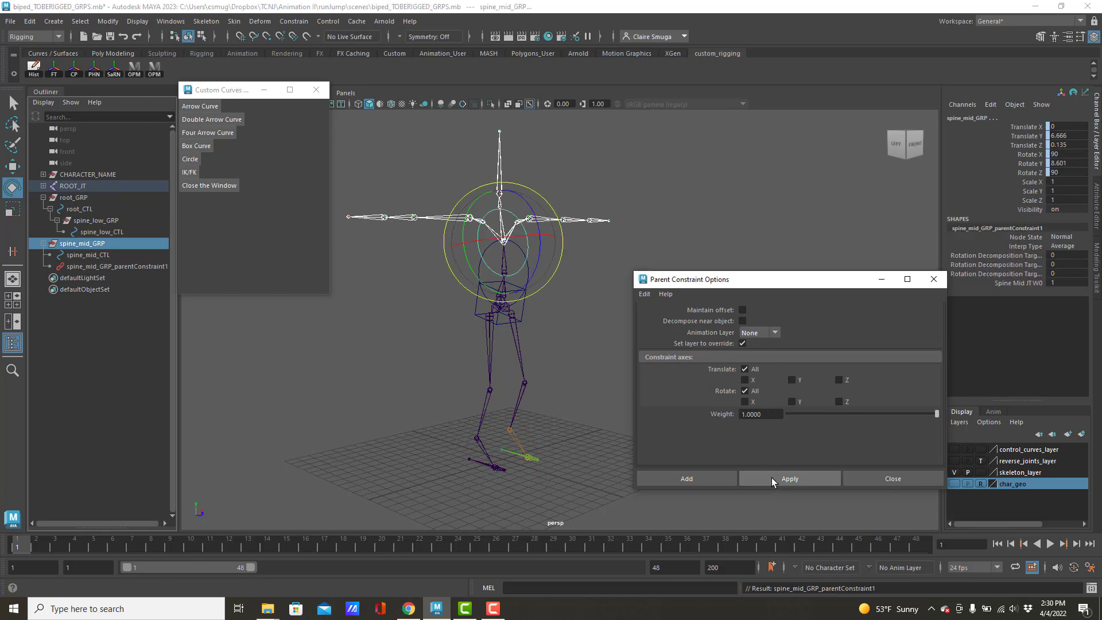
{"action": "left_click", "coordinate": [121, 266]}
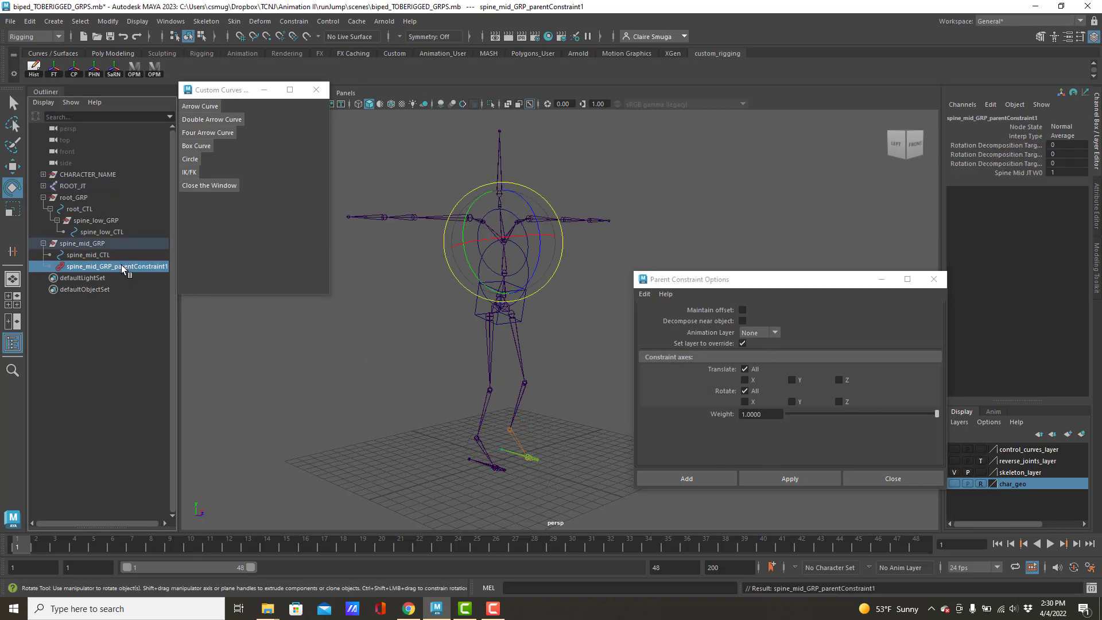
{"action": "key", "text": "Delete"}
Parent spine_mid_GRP under spine_low_CTL in the hierarchy, expand it and clear the selection
{"action": "left_click", "coordinate": [95, 243]}
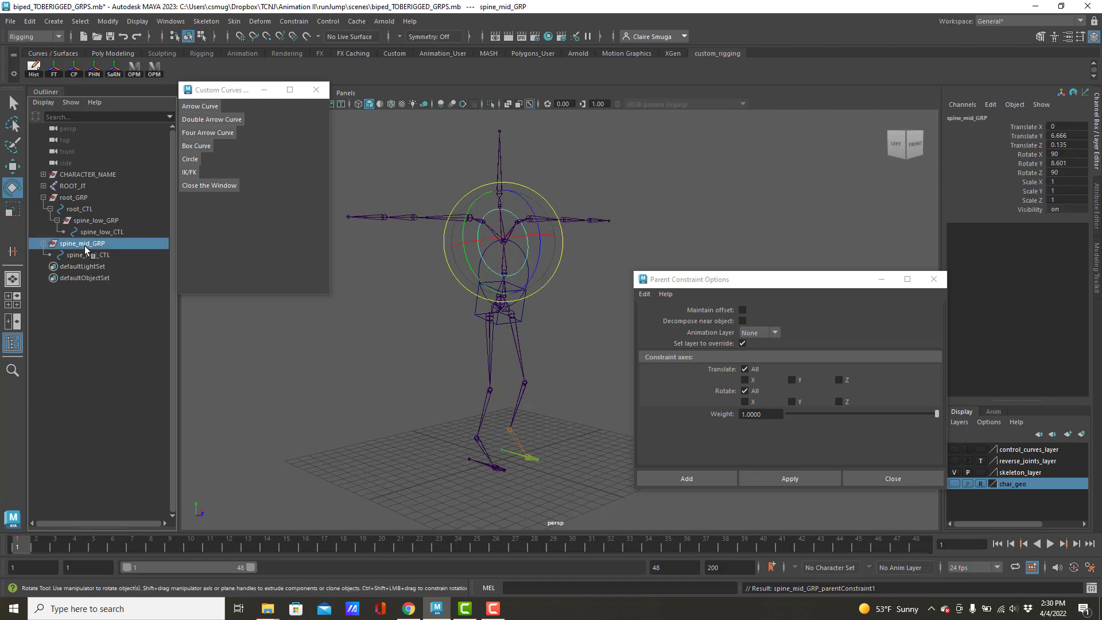
{"action": "middle_click_drag", "start_coordinate": [84, 247], "coordinate": [110, 236]}
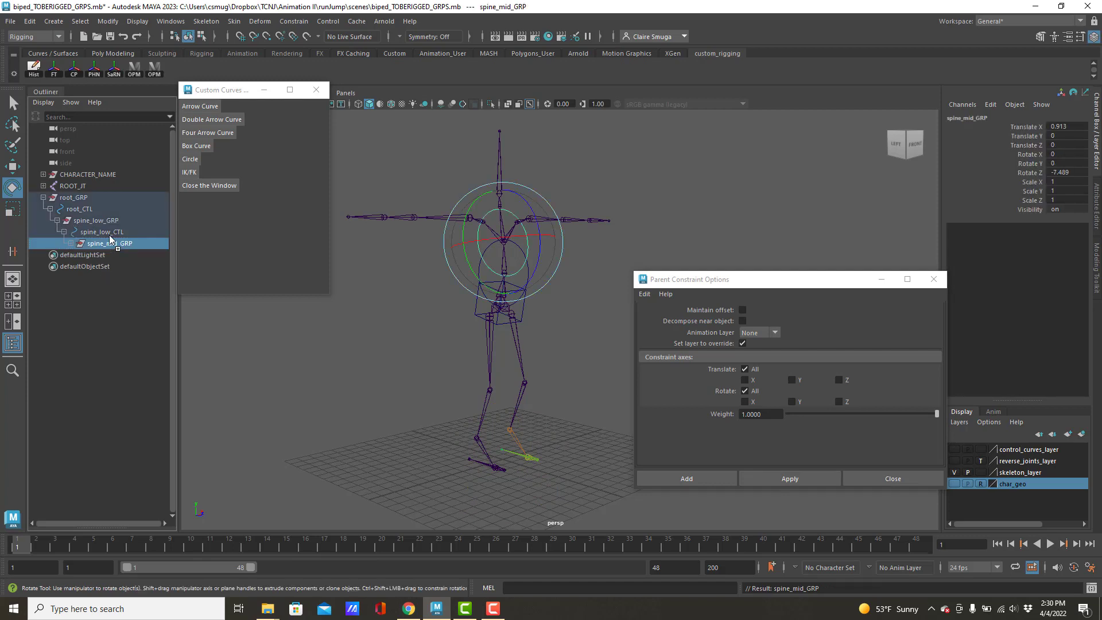
{"action": "left_click", "coordinate": [71, 244]}
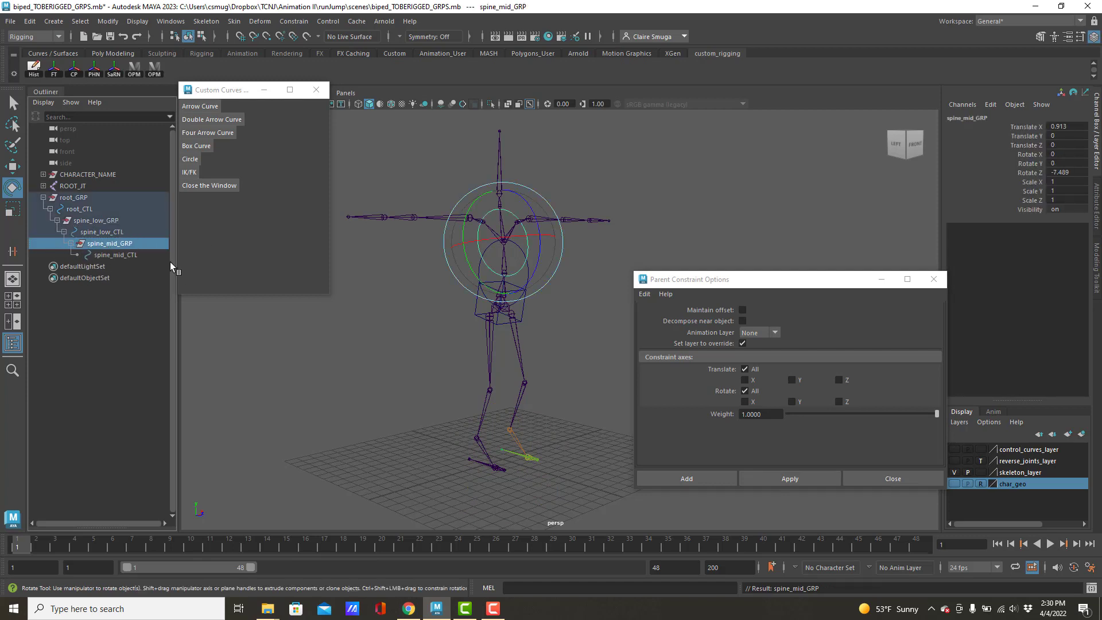
{"action": "left_click", "coordinate": [267, 343]}
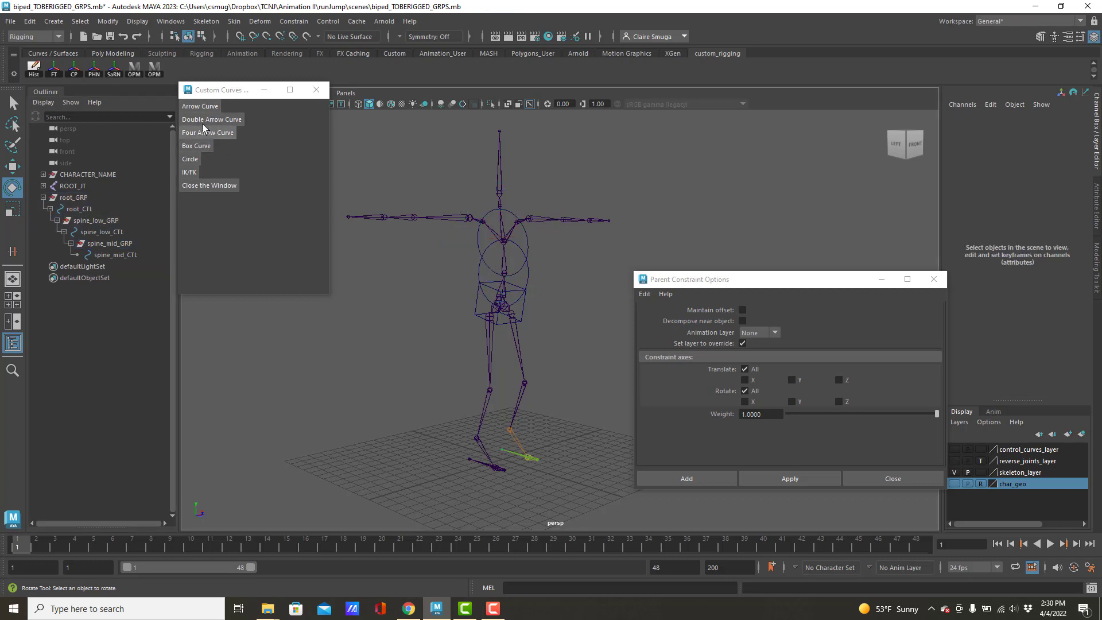
Create a third circle control curve for the spine and rename it spine_high_CTL
{"action": "left_click", "coordinate": [190, 159]}
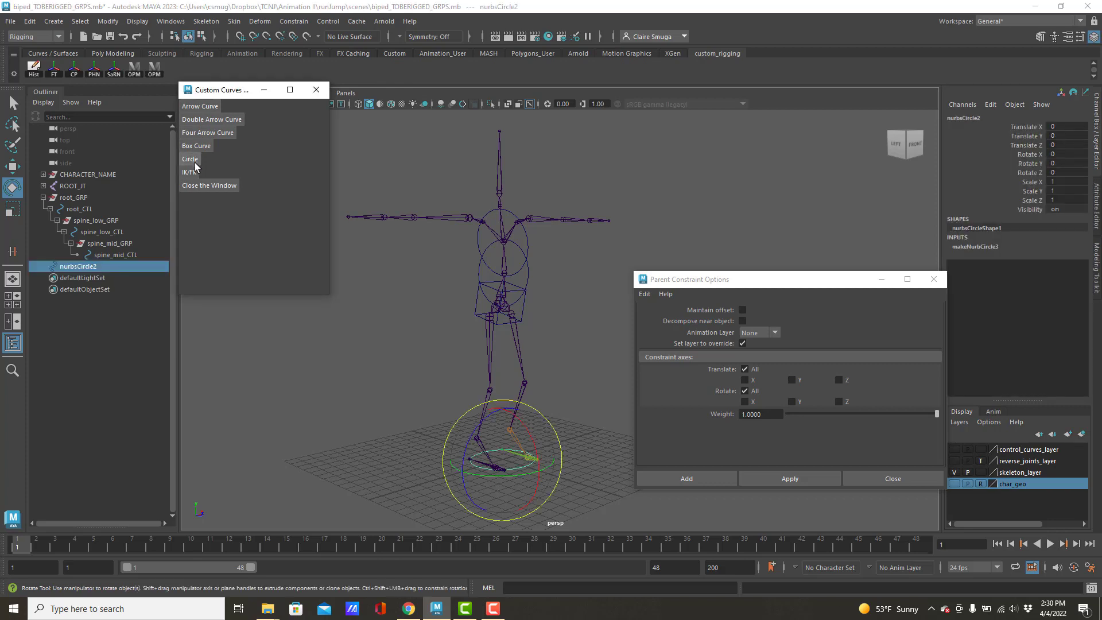
{"action": "double_click", "coordinate": [87, 267]}
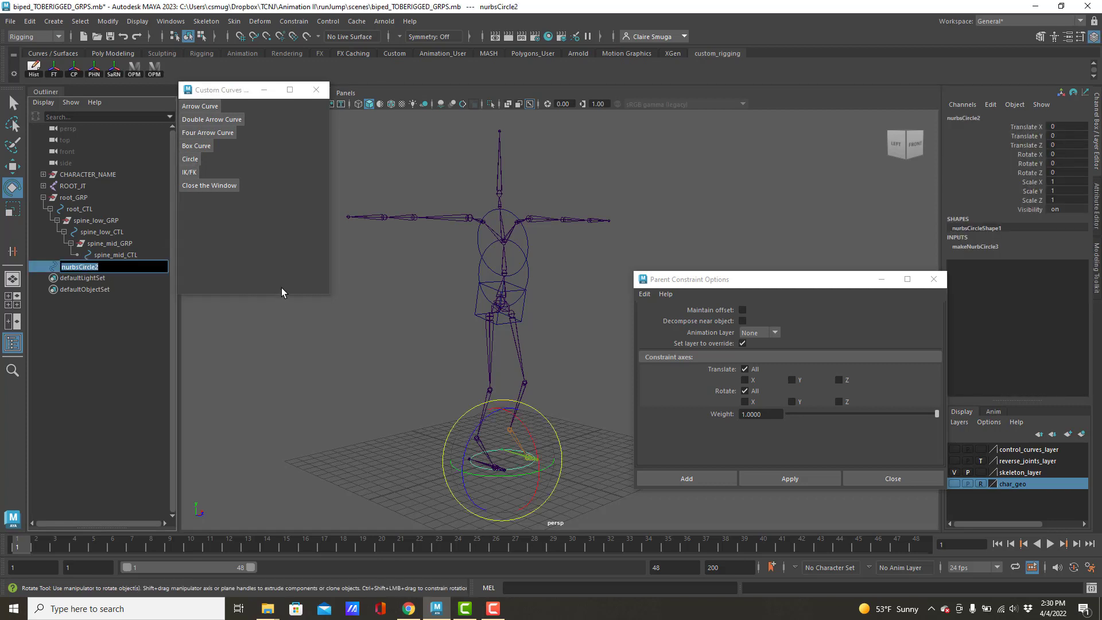
{"action": "type", "text": "spine_high_CTL"}
{"action": "key", "text": "Return"}
Group spine_high_CTL on its own and rename the group spine_high_GRP
{"action": "key", "text": "ctrl+g"}
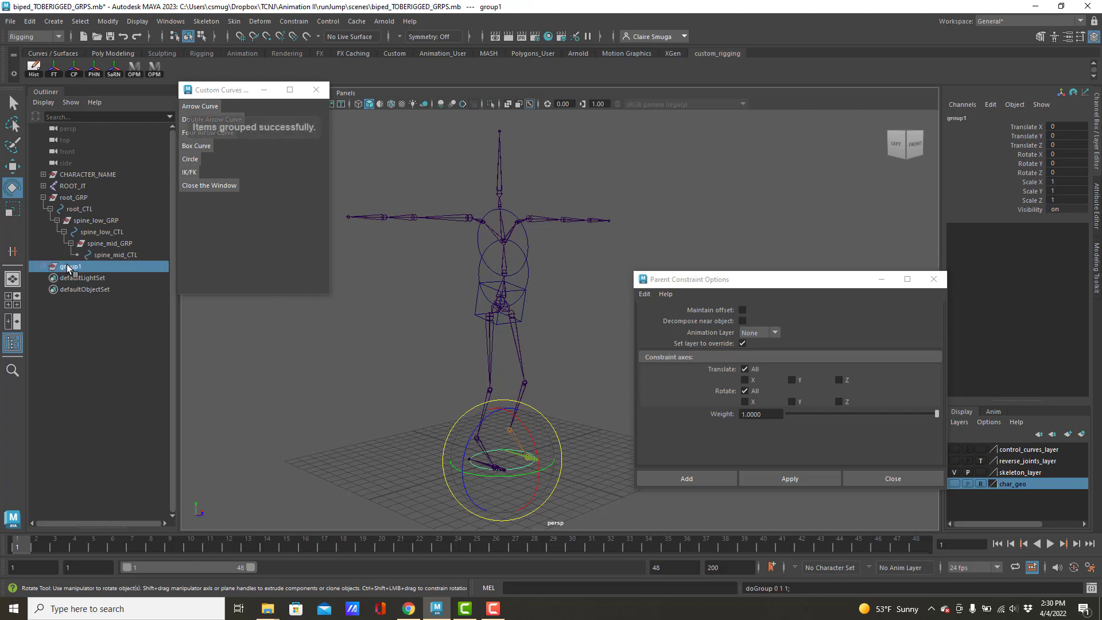
{"action": "left_click", "coordinate": [42, 266]}
{"action": "double_click", "coordinate": [64, 267]}
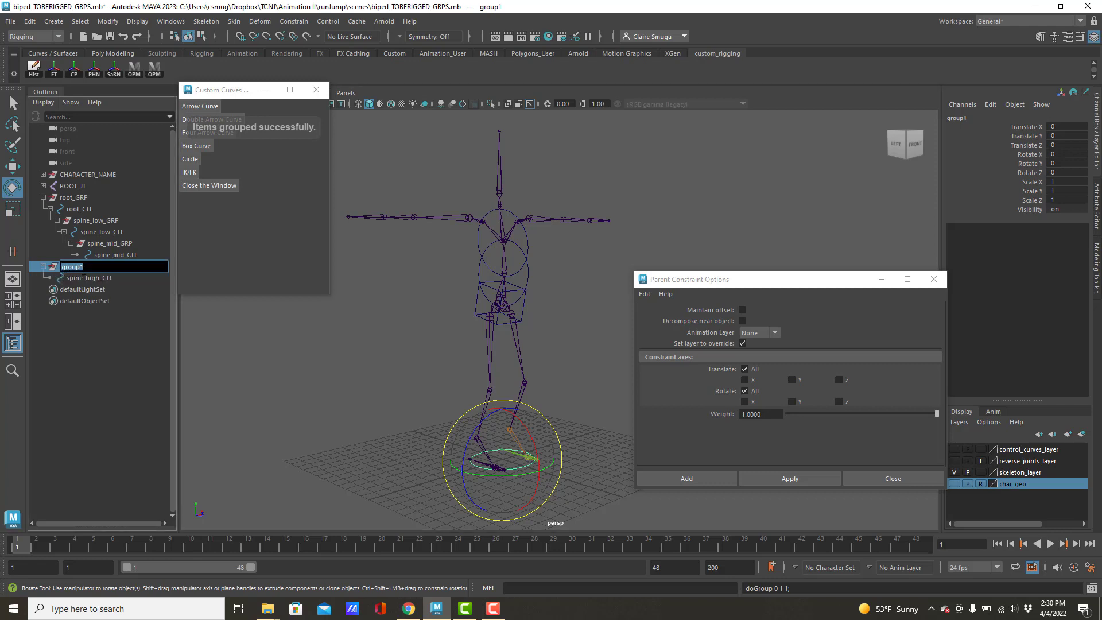
{"action": "type", "text": "spine_hi"}
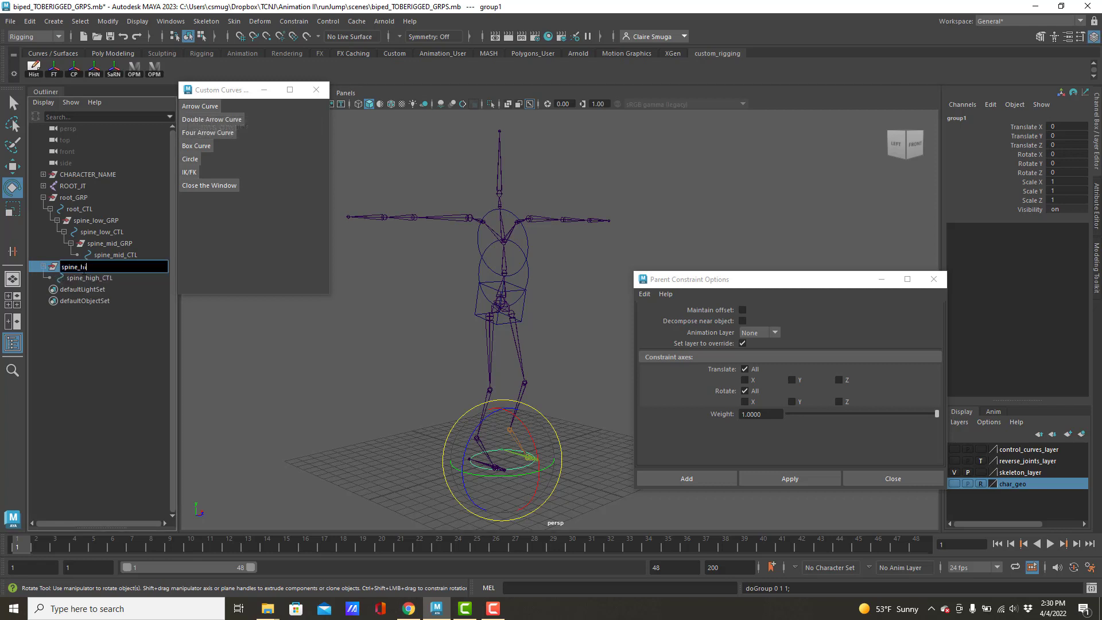
{"action": "type", "text": "gh_GRP"}
{"action": "key", "text": "Return"}
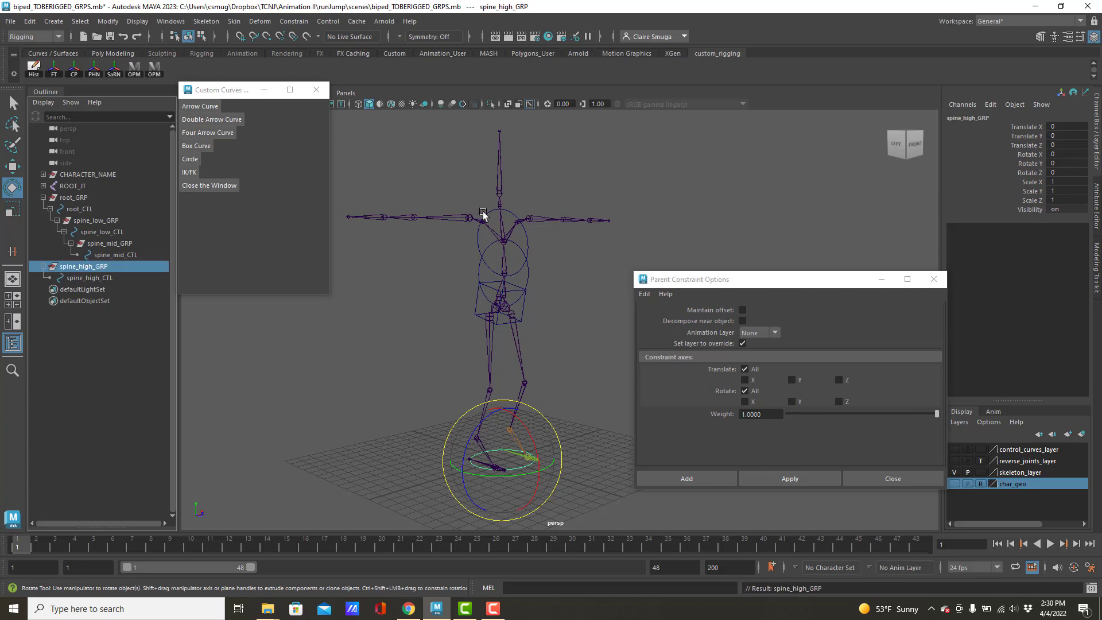
Snap spine_high_GRP to the spine_high_JT joint with a parent constraint without offset, and delete that constraint
{"action": "left_click", "coordinate": [498, 205]}
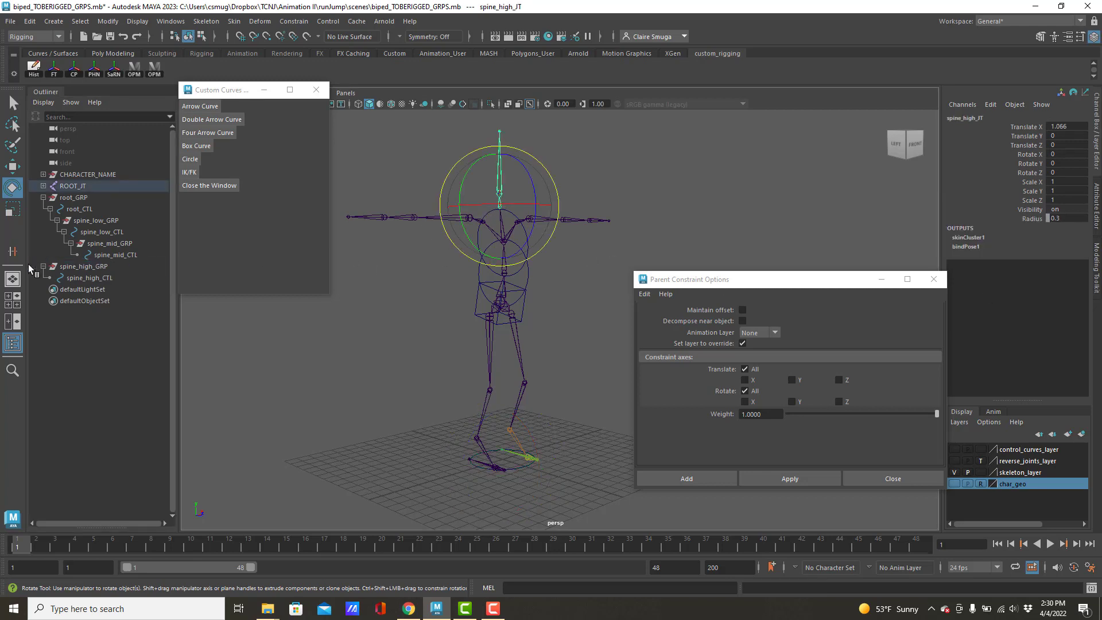
{"action": "left_click", "coordinate": [71, 266]}
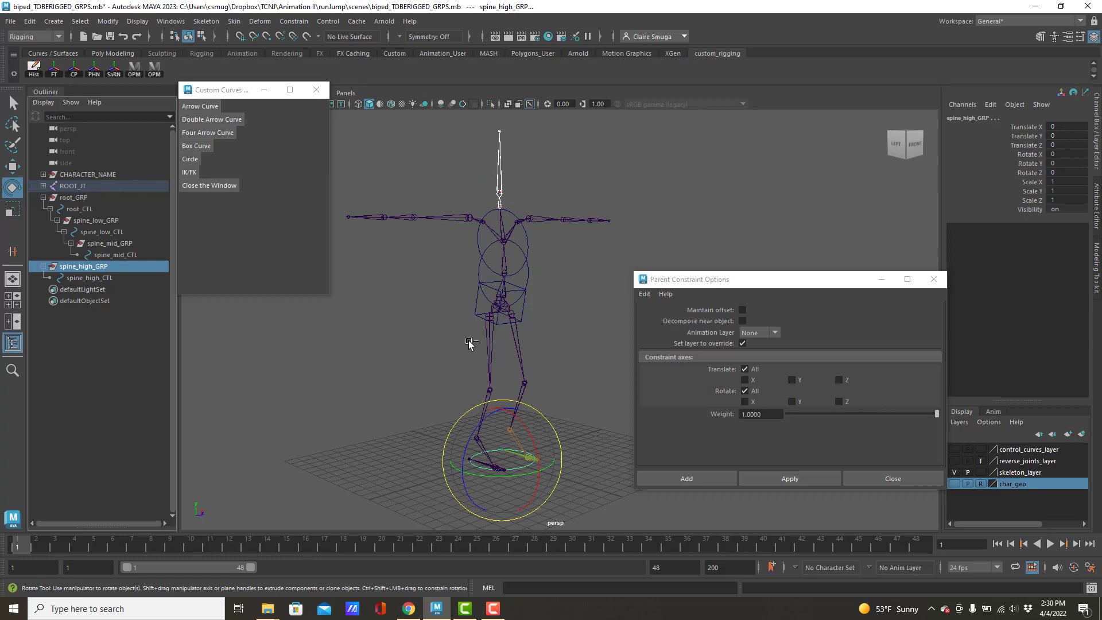
{"action": "left_click", "coordinate": [807, 481]}
{"action": "left_click", "coordinate": [126, 289]}
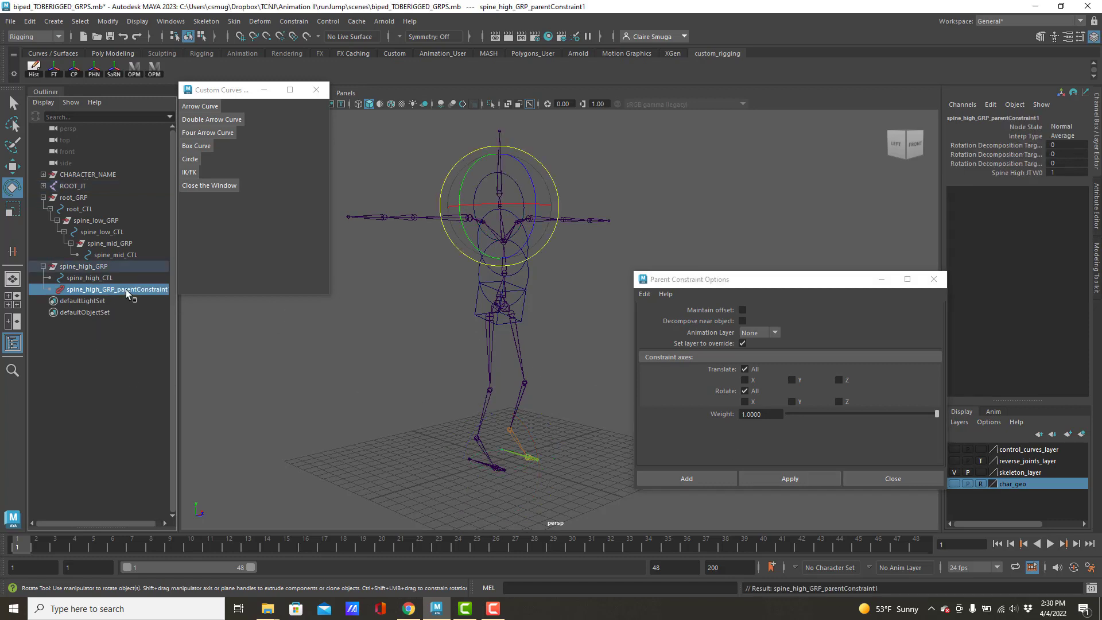
{"action": "key", "text": "Delete"}
Parent spine_high_GRP under spine_mid_CTL in the hierarchy and clear the selection
{"action": "left_click", "coordinate": [73, 267]}
{"action": "middle_click_drag", "start_coordinate": [74, 269], "coordinate": [115, 257]}
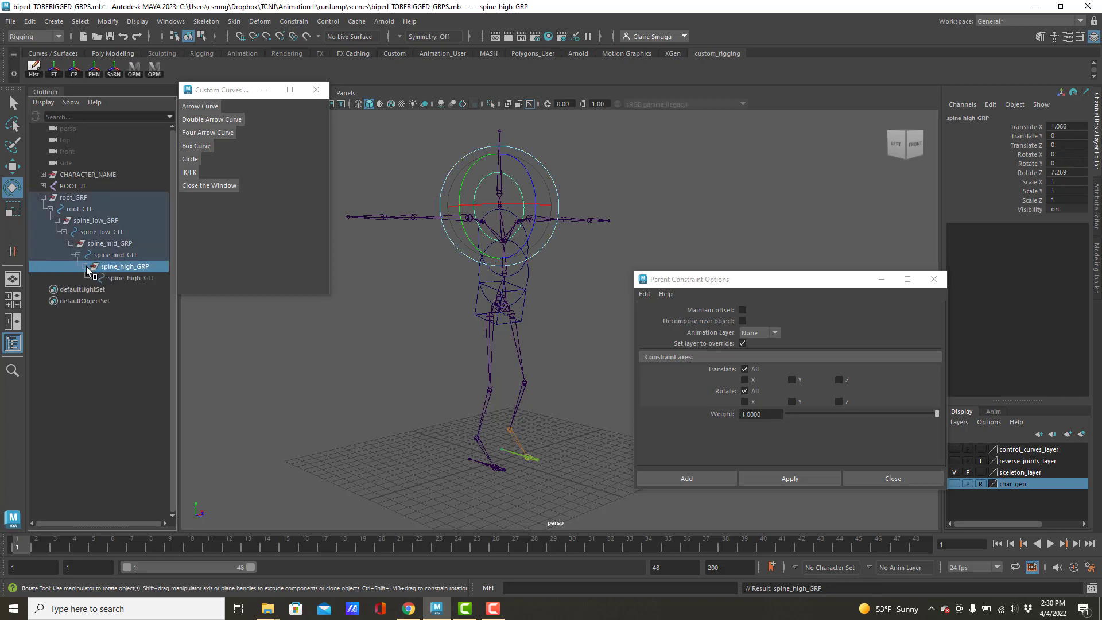
{"action": "left_click", "coordinate": [263, 343]}
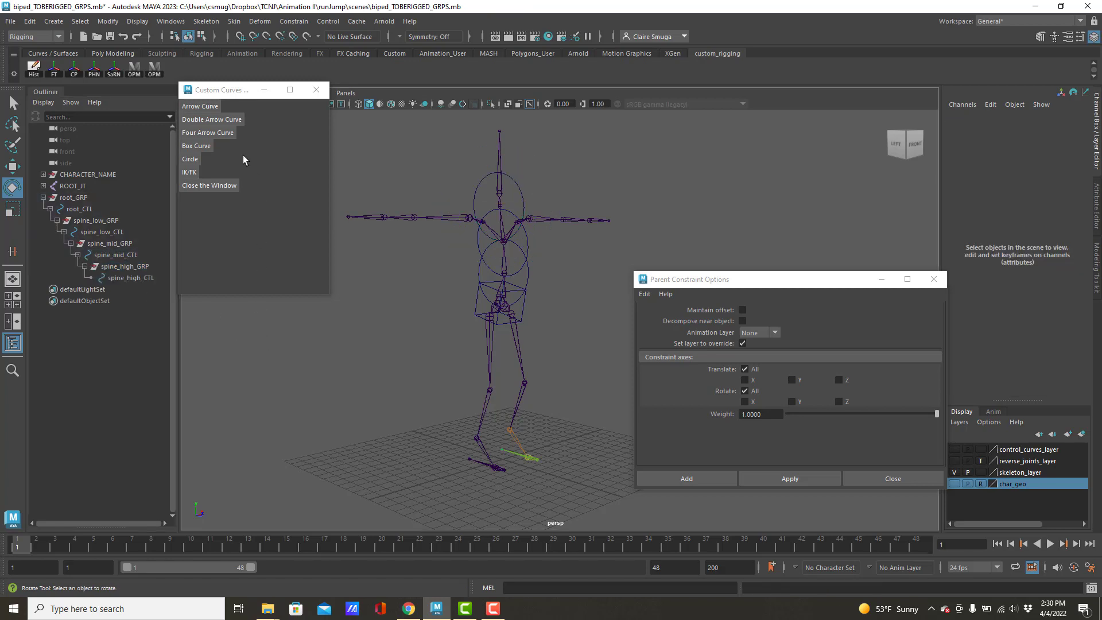
Create a circle control curve for the neck and rename it neck_CTL
{"action": "left_click", "coordinate": [190, 159]}
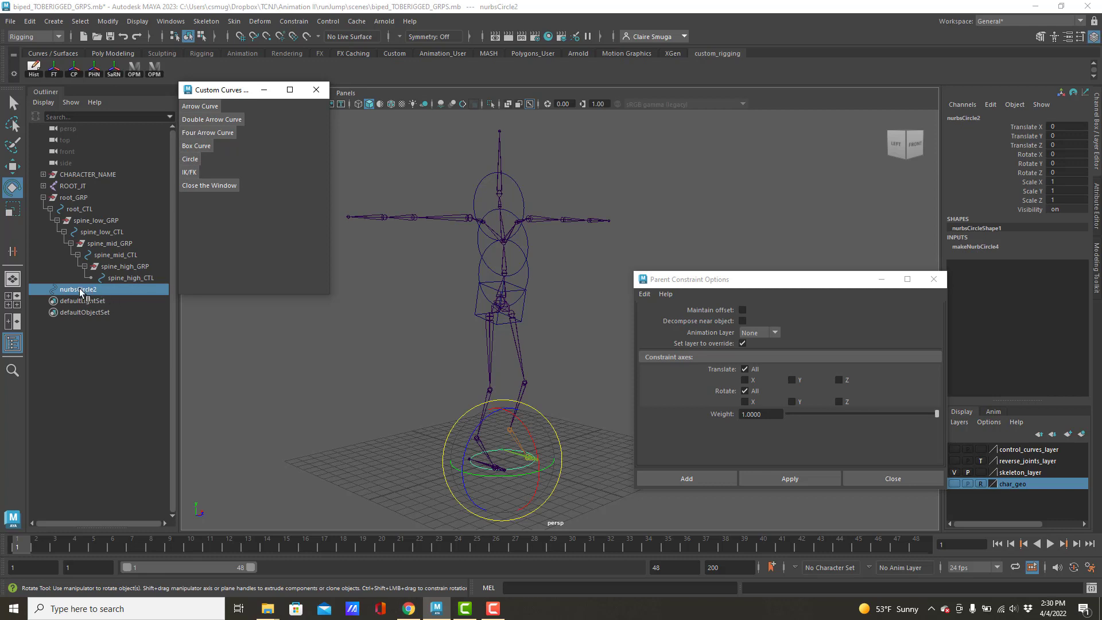
{"action": "double_click", "coordinate": [80, 289]}
{"action": "type", "text": "n"}
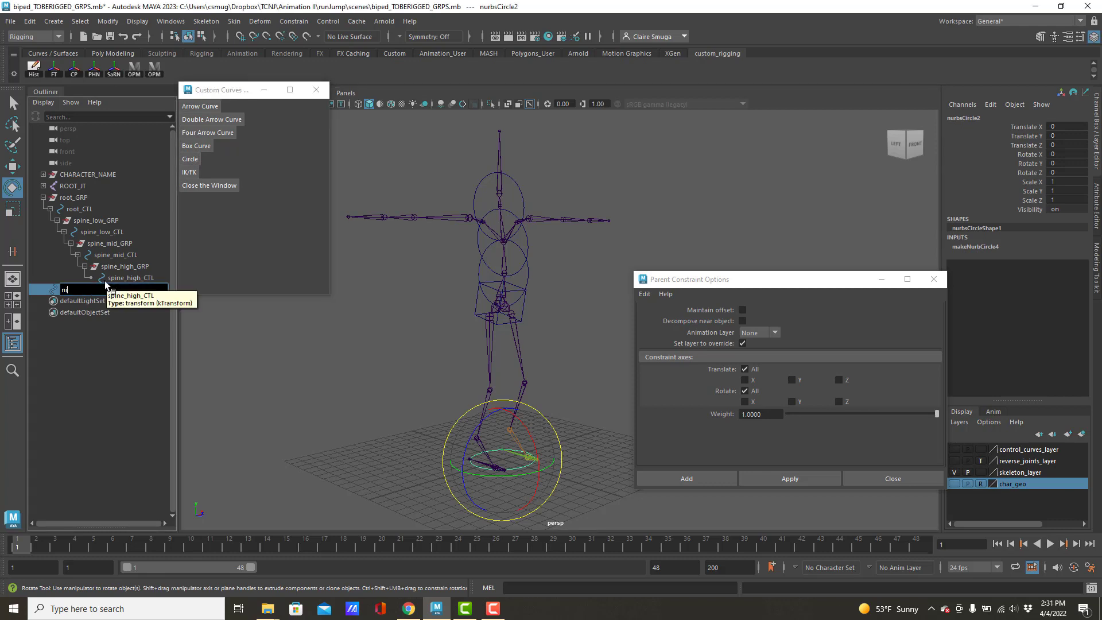
{"action": "type", "text": "eck_CTL"}
{"action": "key", "text": "Return"}
Group neck_CTL on its own, expand the group and rename it neck_GRP
{"action": "key", "text": "ctrl+g"}
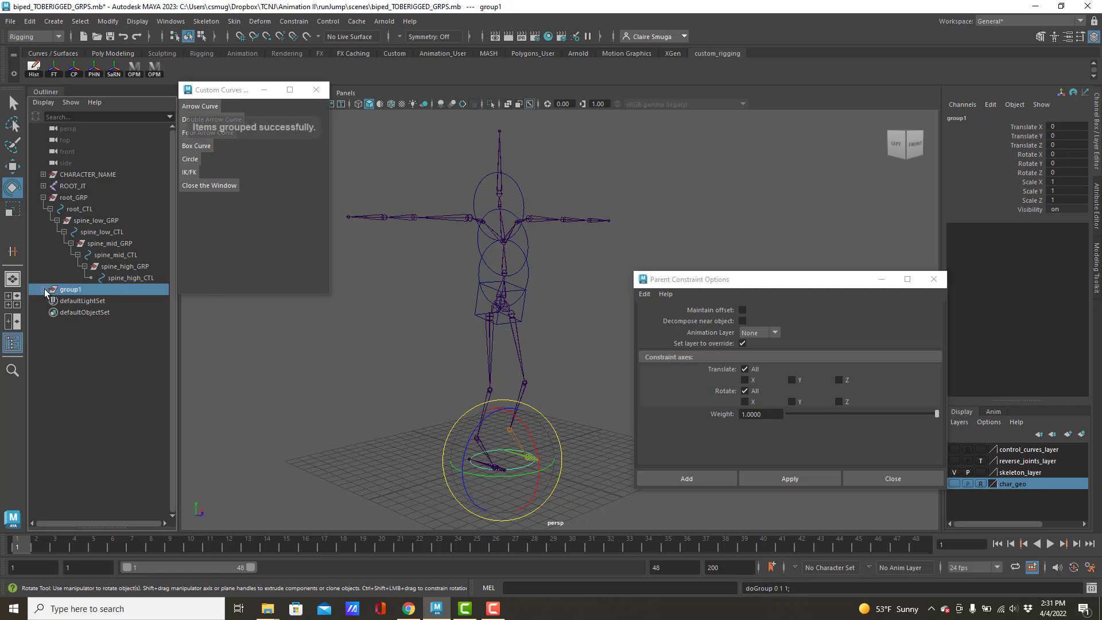
{"action": "left_click", "coordinate": [43, 289]}
{"action": "double_click", "coordinate": [65, 290]}
{"action": "type", "text": "ne"}
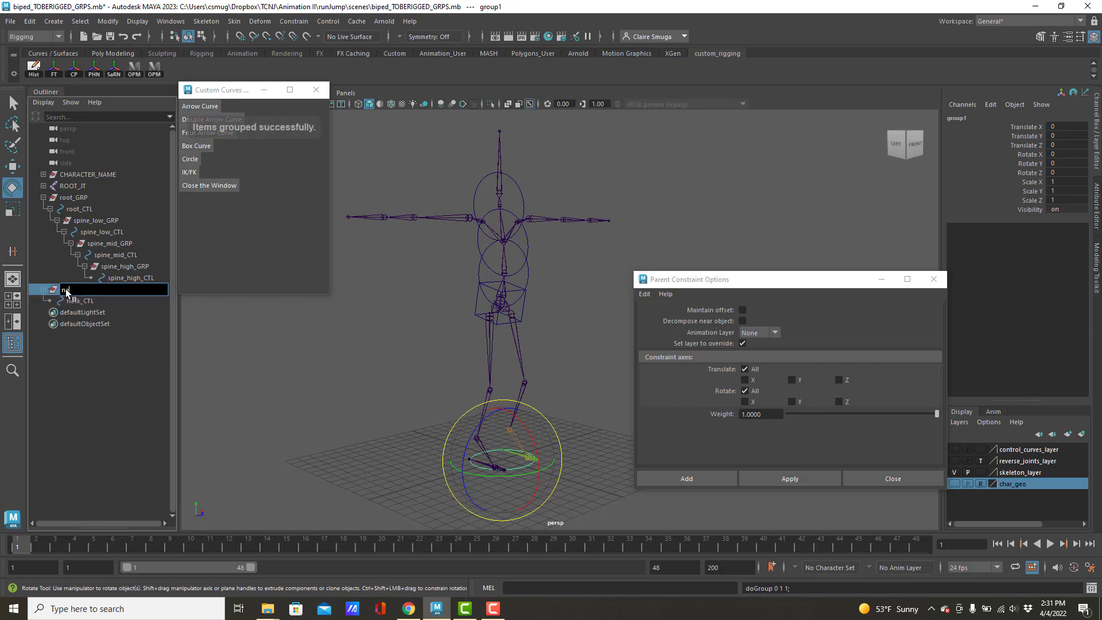
{"action": "type", "text": "ck_GRP"}
{"action": "key", "text": "Return"}
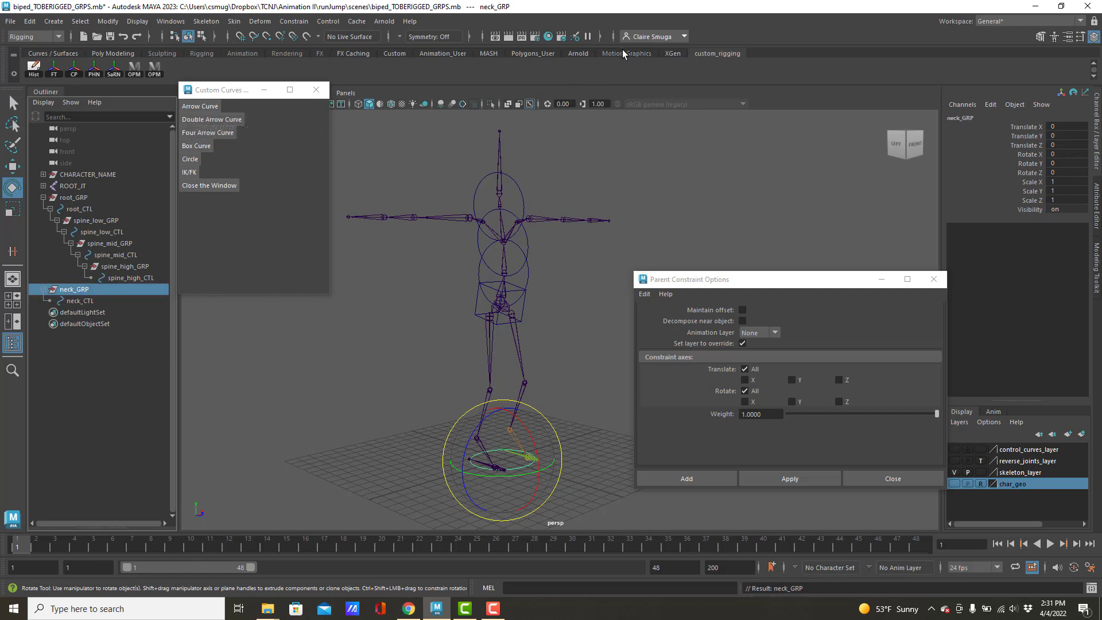
Snap neck_GRP to the neck_JT joint with a parent constraint without offset, and delete that constraint
{"action": "left_click", "coordinate": [500, 160]}
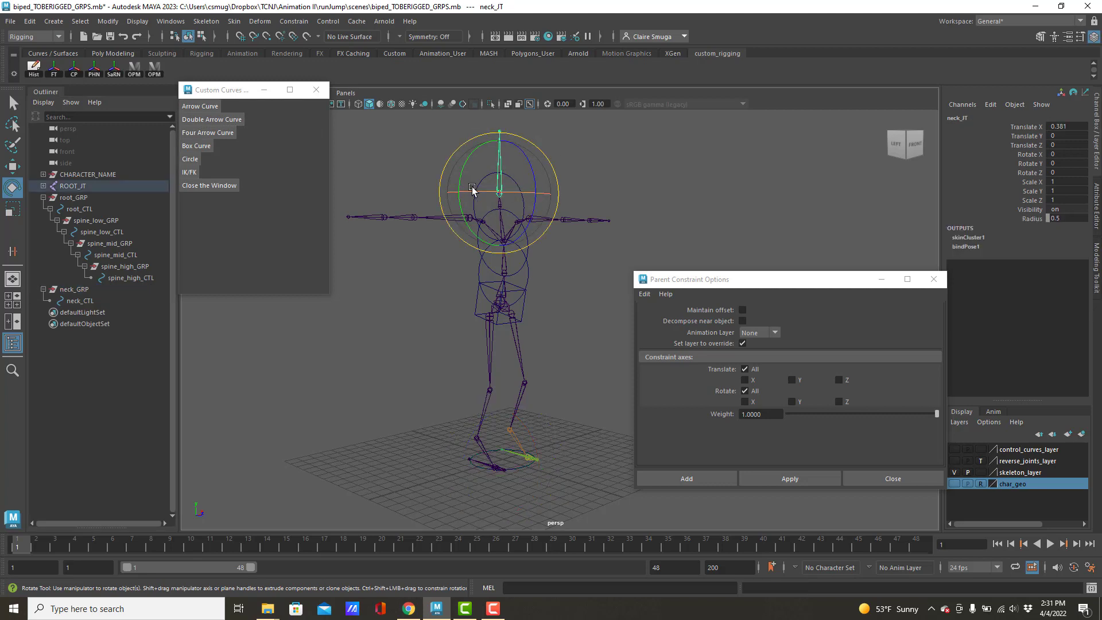
{"action": "left_click", "coordinate": [81, 301]}
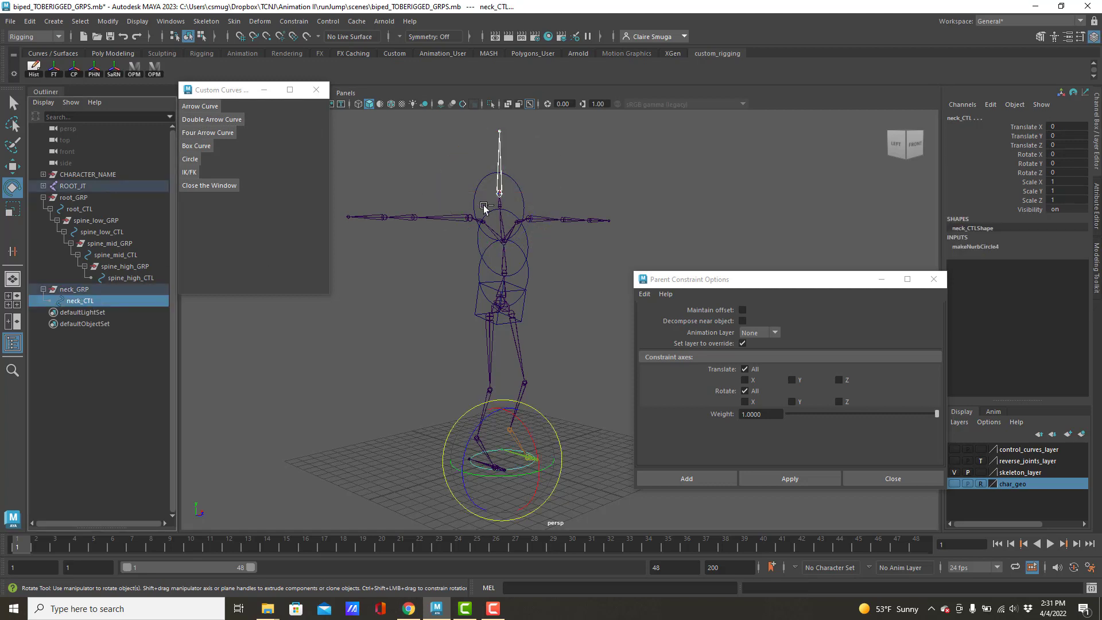
{"action": "left_click", "coordinate": [500, 156]}
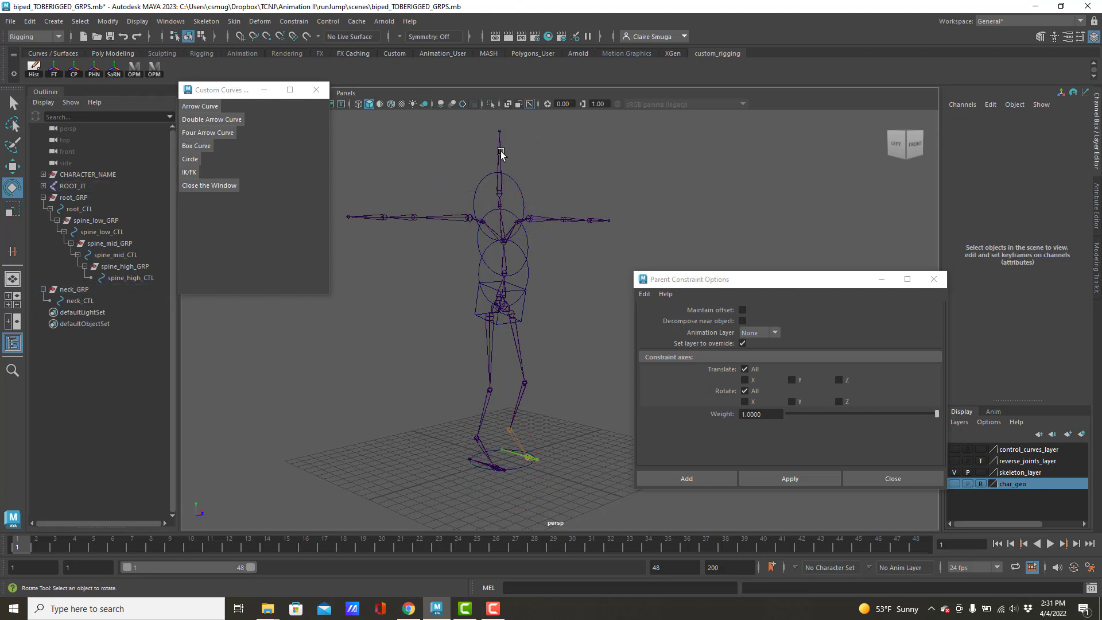
{"action": "left_click", "coordinate": [75, 288], "text": "ctrl"}
{"action": "left_click", "coordinate": [764, 473]}
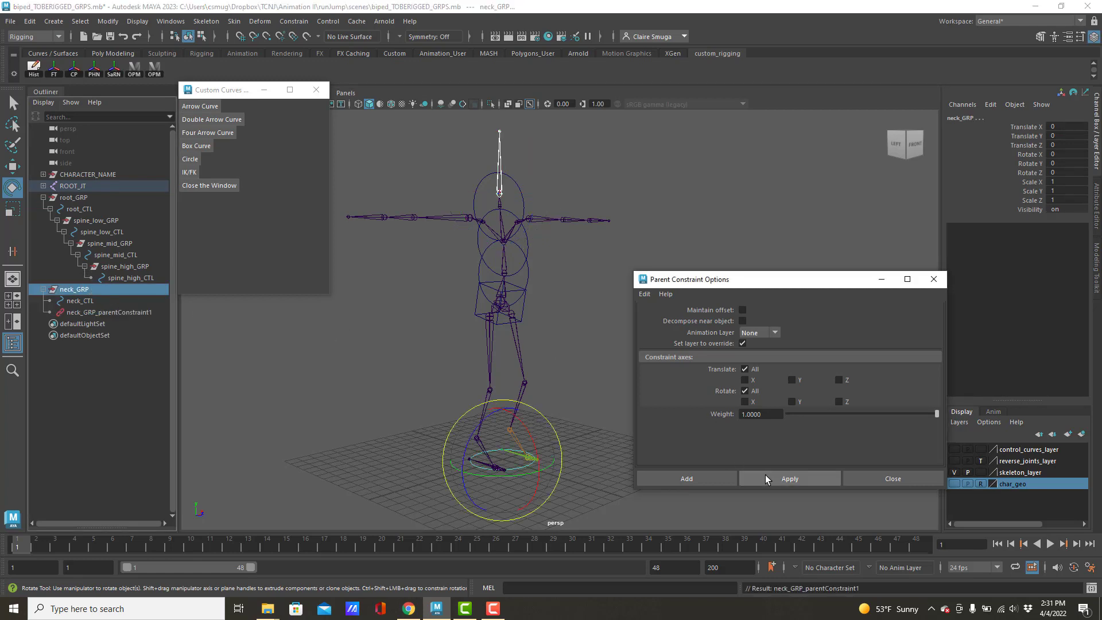
{"action": "left_click", "coordinate": [88, 312]}
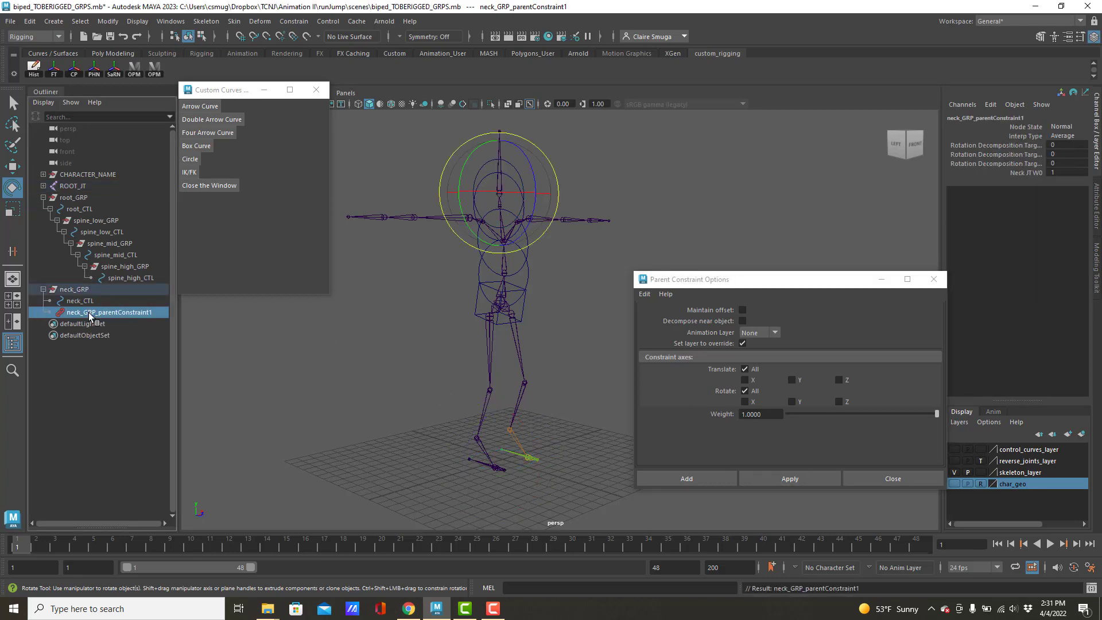
{"action": "key", "text": "Delete"}
Parent neck_GRP under spine_high_CTL in the hierarchy, expand it and clear the selection
{"action": "left_click_drag", "start_coordinate": [74, 290], "coordinate": [132, 281]}
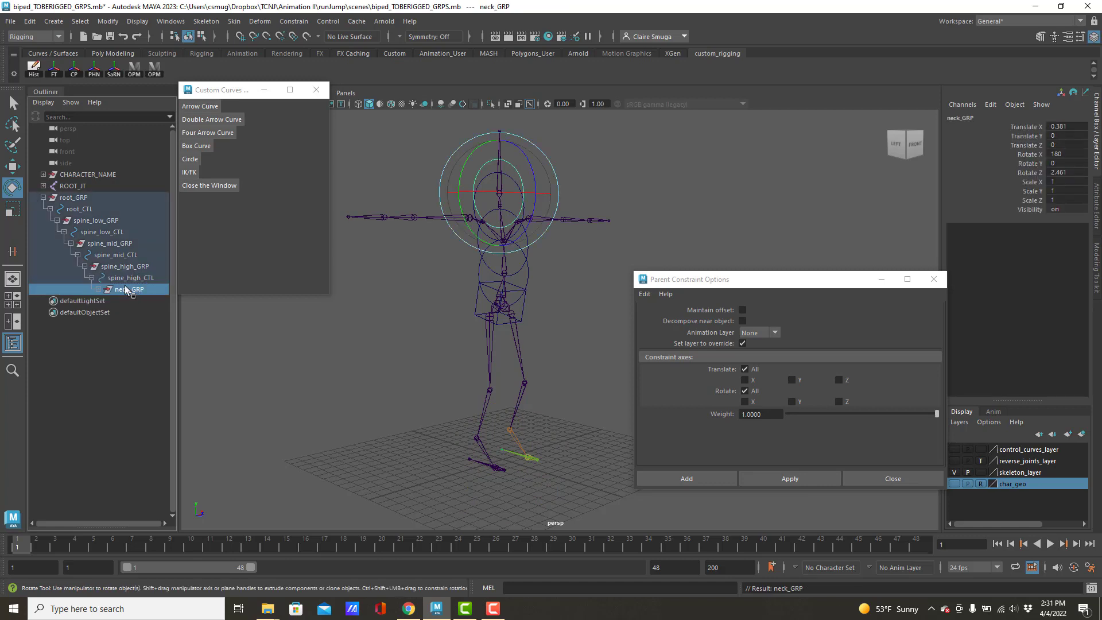
{"action": "left_click", "coordinate": [99, 290]}
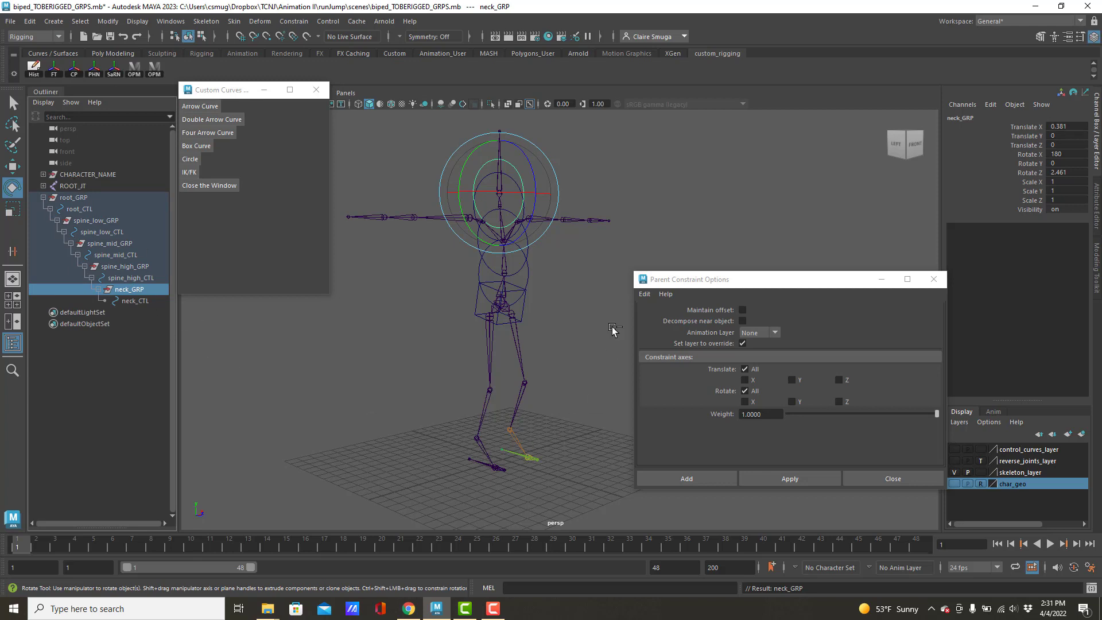
{"action": "left_click", "coordinate": [633, 188]}
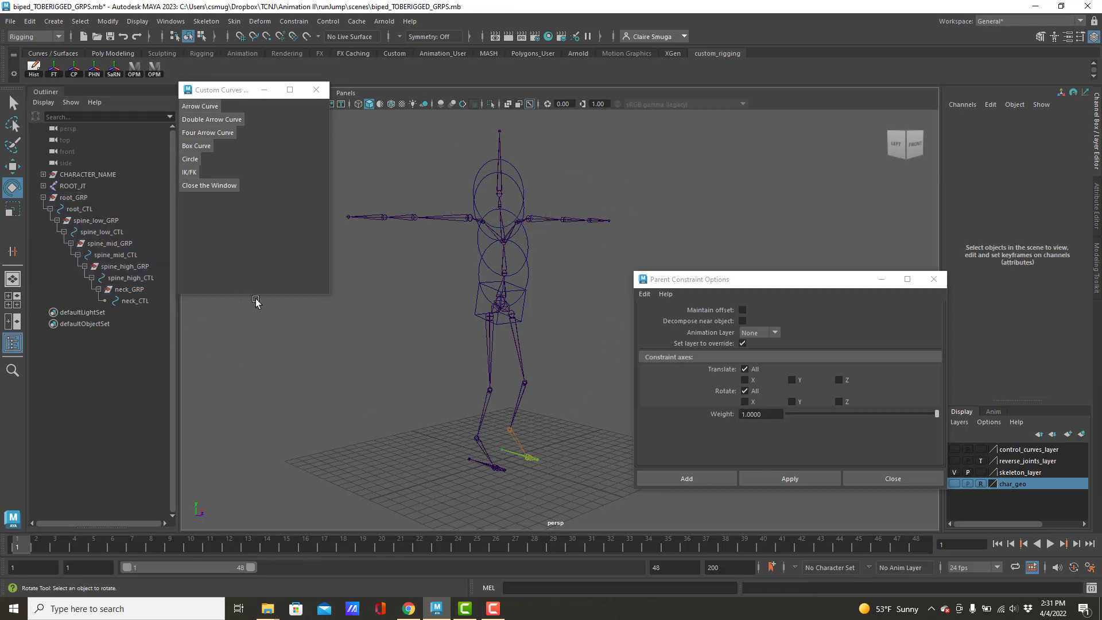
Examine the neck area up close and compare the rotation axes of neck_CTL with those of the neck_JT joint
{"action": "left_click_drag", "start_coordinate": [526, 310], "coordinate": [505, 344], "text": "alt"}
{"action": "scroll", "coordinate": [485, 394], "scroll_direction": "up", "scroll_amount": 6}
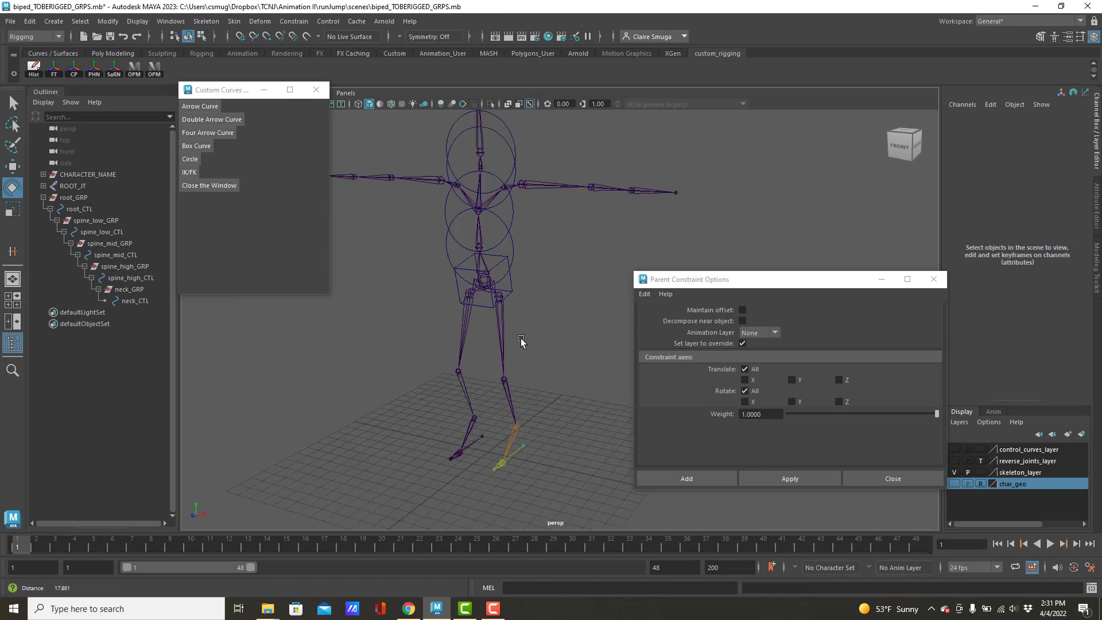
{"action": "scroll", "coordinate": [438, 449], "scroll_direction": "up", "scroll_amount": 3}
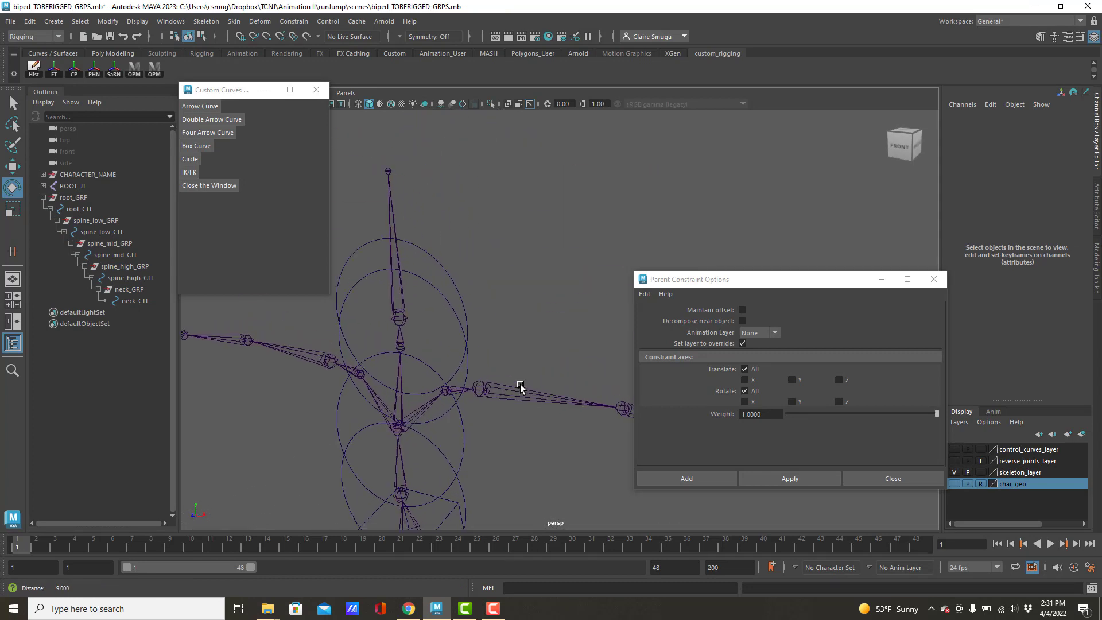
{"action": "left_click", "coordinate": [452, 281]}
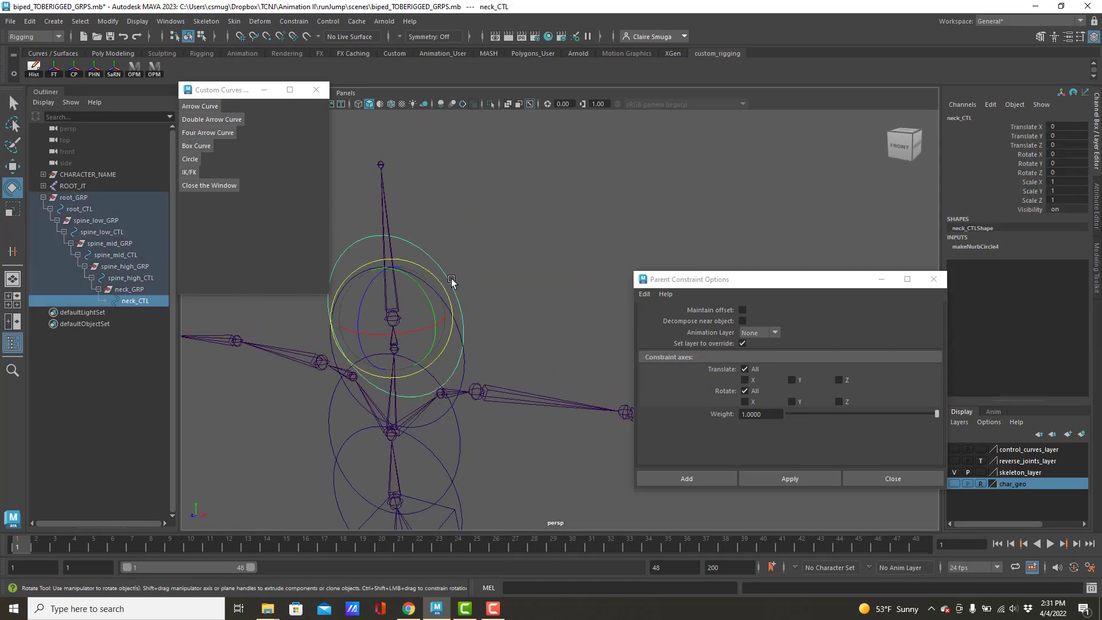
{"action": "left_click_drag", "start_coordinate": [499, 325], "coordinate": [356, 329], "text": "alt"}
{"action": "scroll", "coordinate": [425, 320], "scroll_direction": "up", "scroll_amount": 5}
{"action": "left_click", "coordinate": [357, 328]}
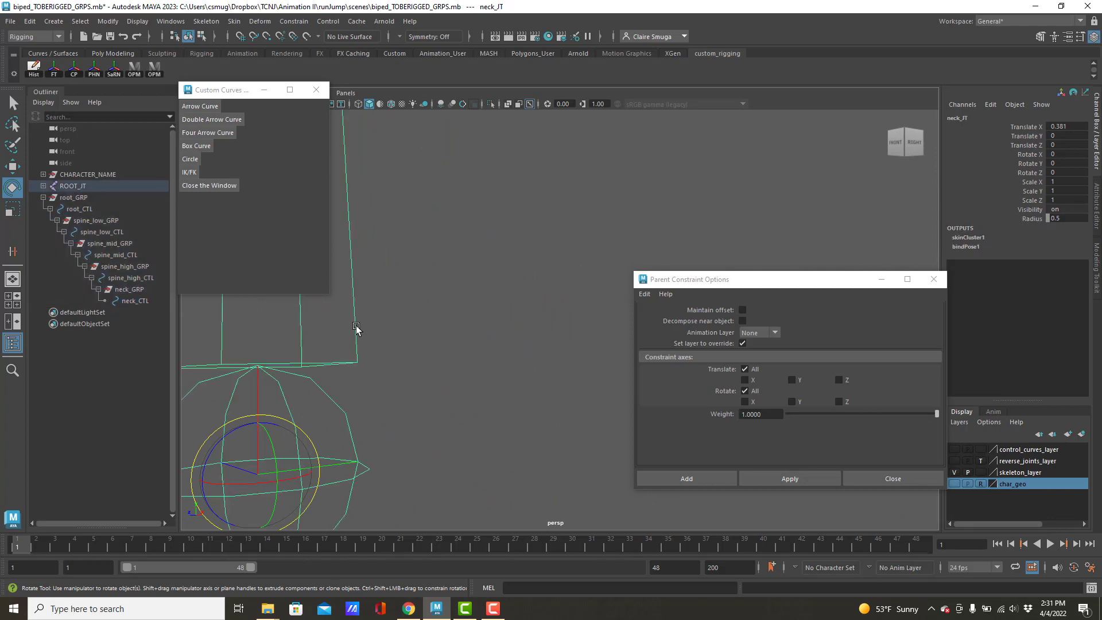
{"action": "left_click_drag", "start_coordinate": [431, 318], "coordinate": [168, 327], "text": "alt"}
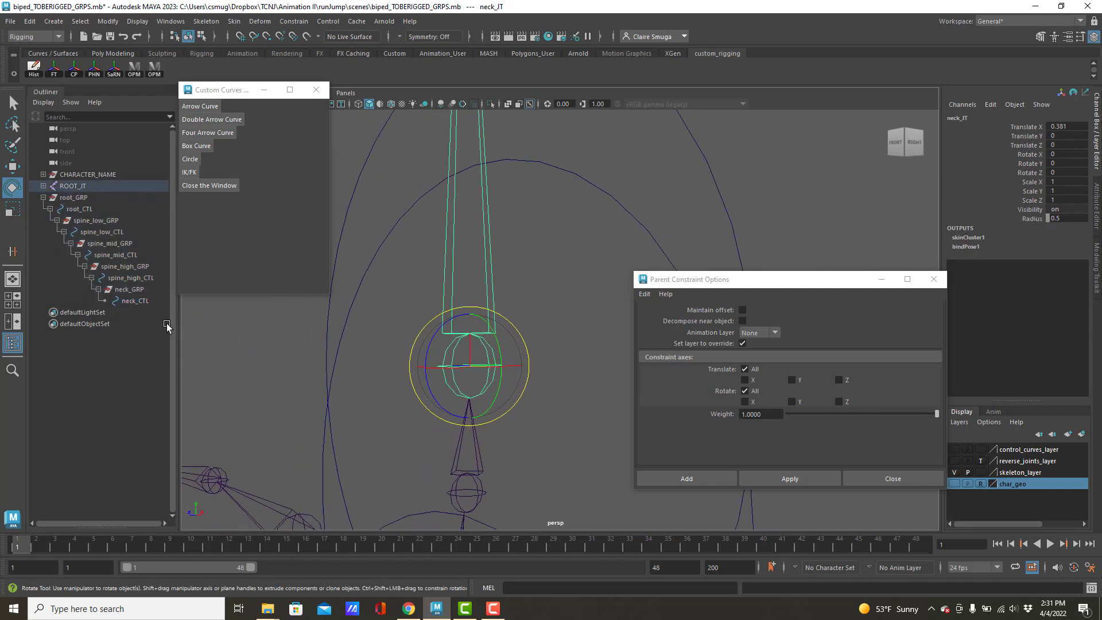
{"action": "left_click", "coordinate": [716, 189]}
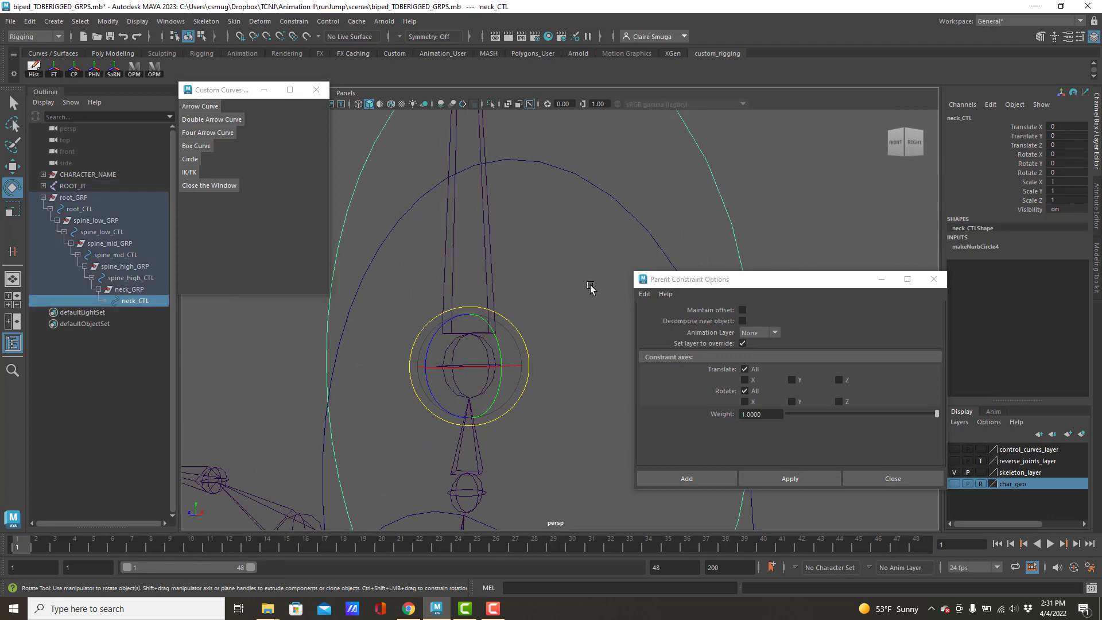
Rotate neck_CTL about 91.6 degrees around Z so it lies flat around the neck, making the char_geo layer visible as reference
{"action": "left_click_drag", "start_coordinate": [707, 285], "coordinate": [855, 282]}
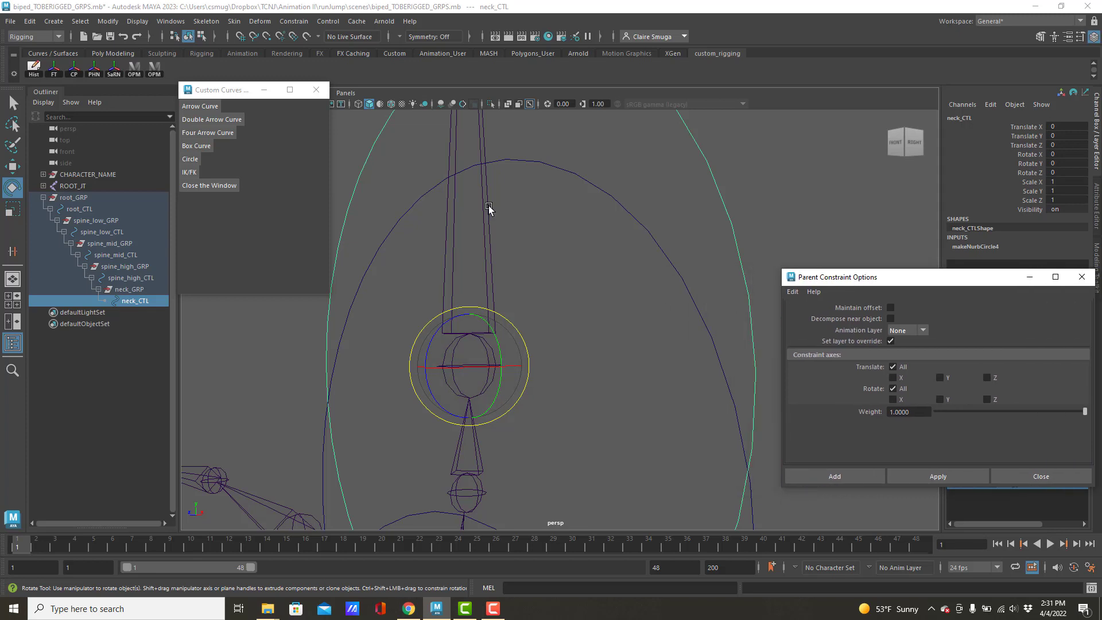
{"action": "scroll", "coordinate": [492, 315], "scroll_direction": "down", "scroll_amount": 4}
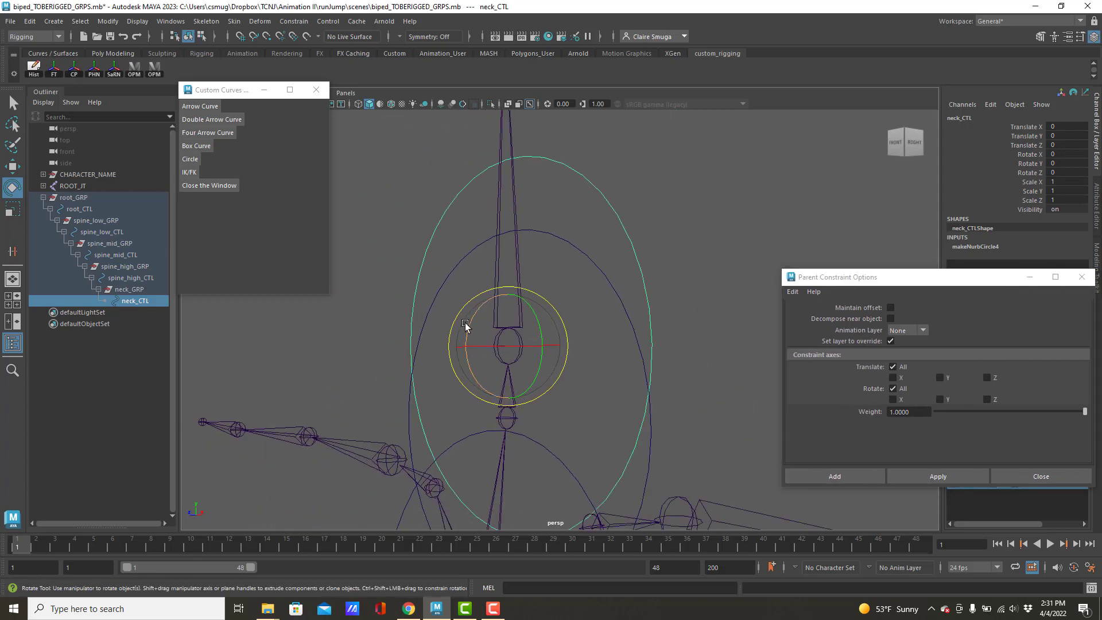
{"action": "left_click_drag", "start_coordinate": [470, 323], "coordinate": [541, 246]}
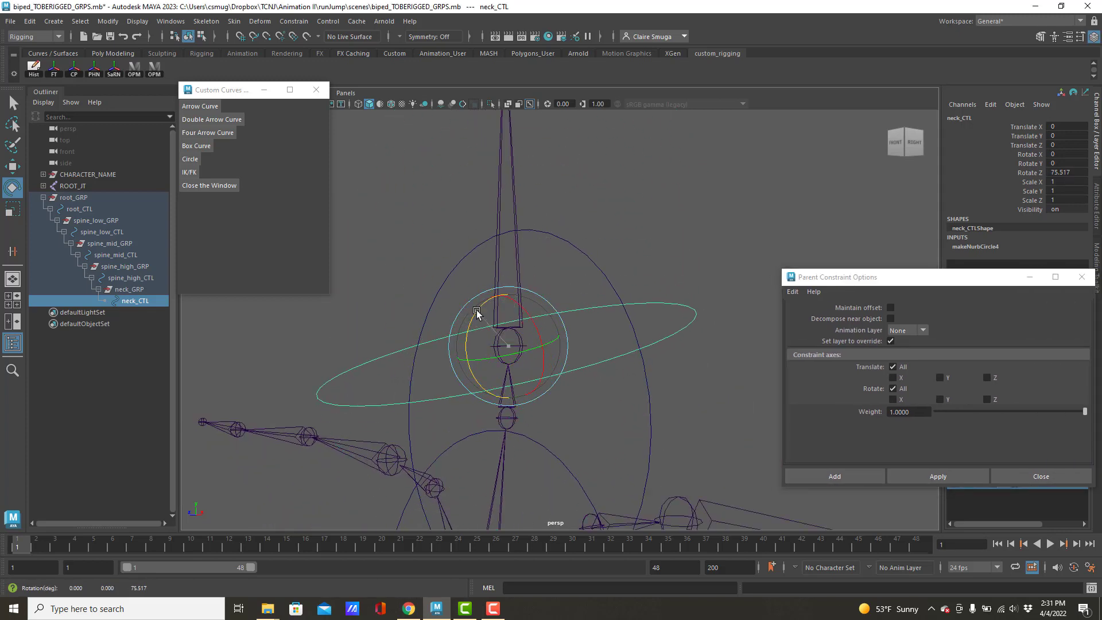
{"action": "mouse_move", "coordinate": [480, 313]}
{"action": "left_mouse_down"}
{"action": "mouse_move", "coordinate": [490, 300]}
{"action": "mouse_move", "coordinate": [488, 310]}
{"action": "left_mouse_up"}
{"action": "left_click_drag", "start_coordinate": [841, 278], "coordinate": [788, 188]}
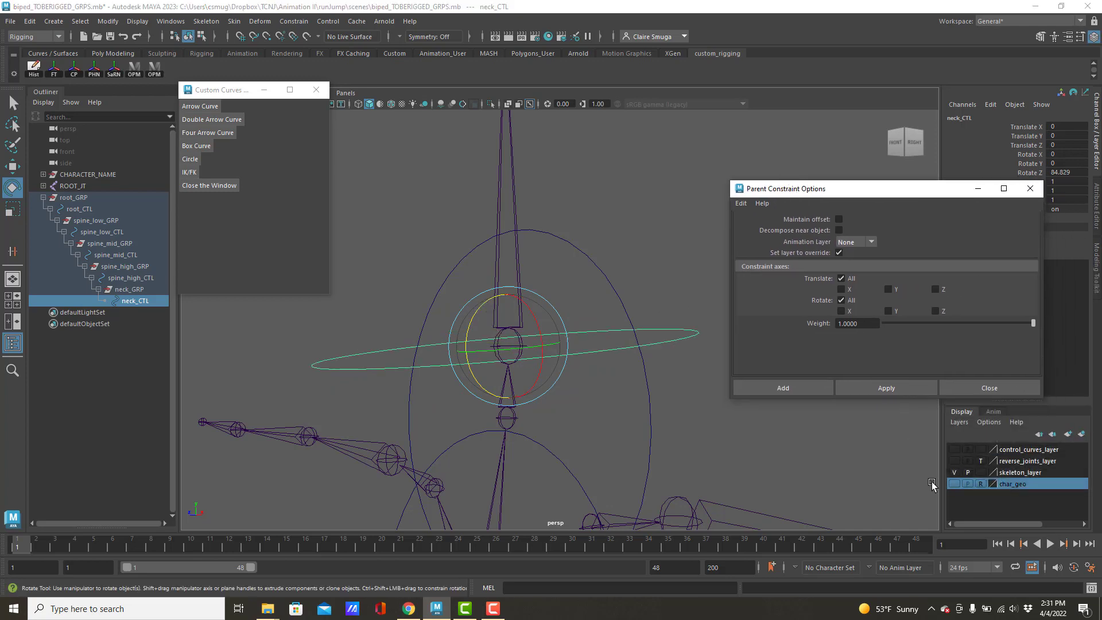
{"action": "left_click", "coordinate": [954, 484]}
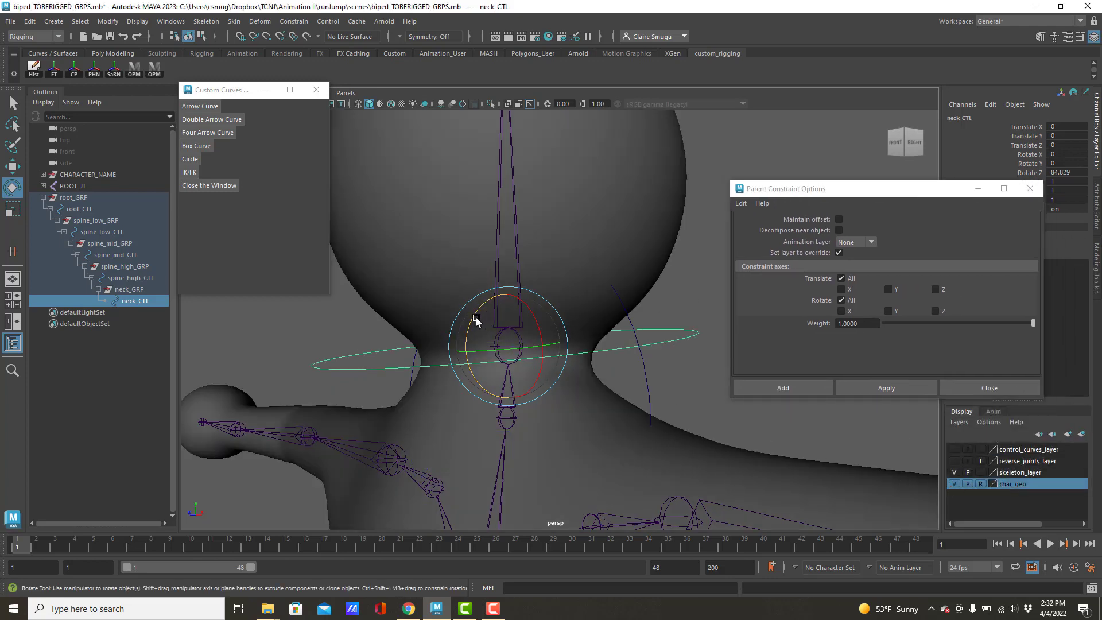
{"action": "left_click_drag", "start_coordinate": [480, 317], "coordinate": [475, 313]}
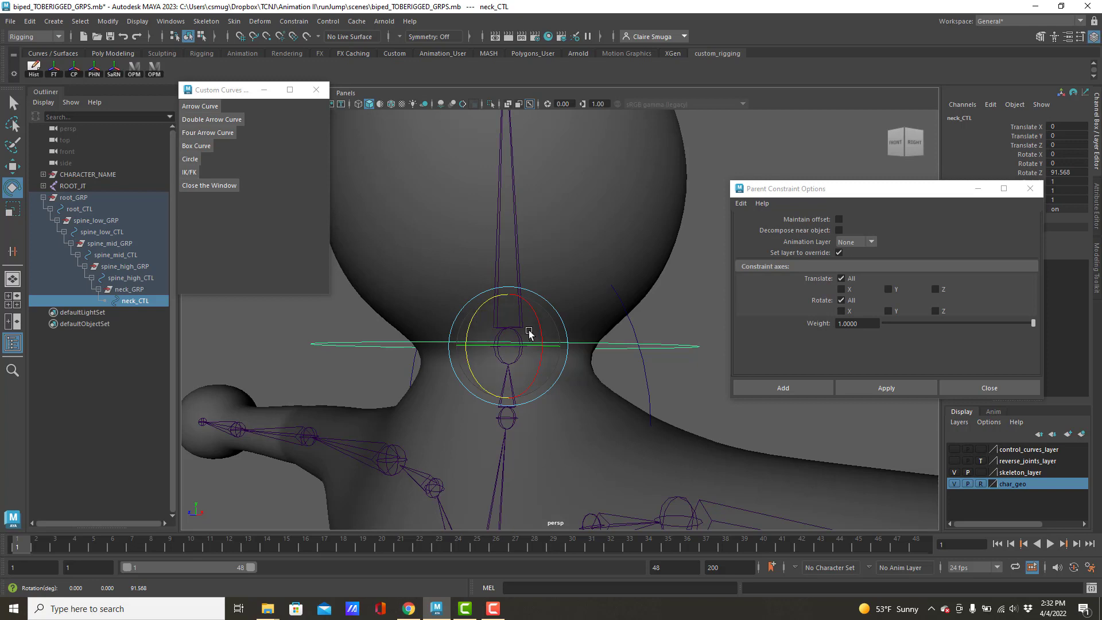
Scale neck_CTL uniformly to about 0.69 to fit around the neck and freeze its transformations
{"action": "key", "text": "r"}
{"action": "left_click_drag", "start_coordinate": [511, 347], "coordinate": [482, 396]}
{"action": "left_click_drag", "start_coordinate": [955, 193], "coordinate": [867, 267]}
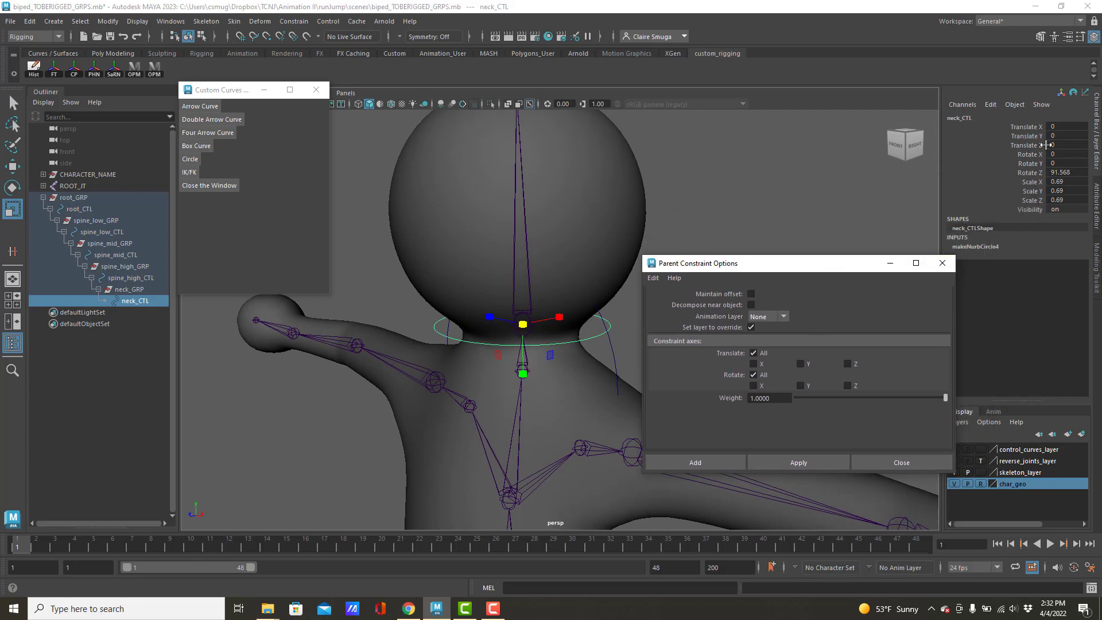
{"action": "left_click", "coordinate": [53, 71]}
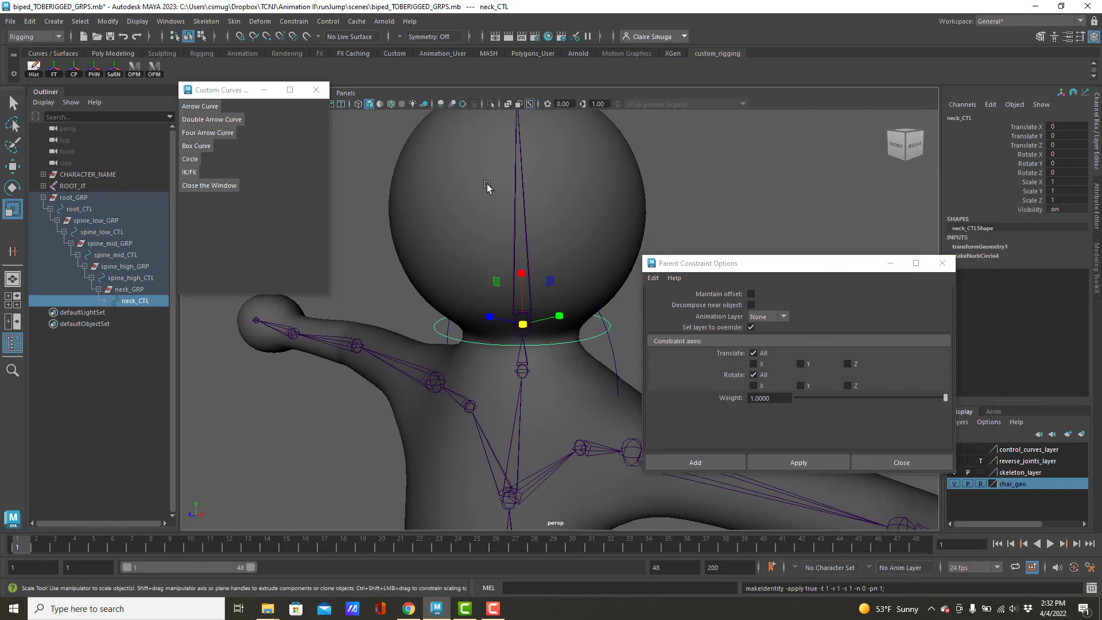
Compare the rotation manipulators of neck_JT and the frozen neck_CTL
{"action": "key", "text": "e"}
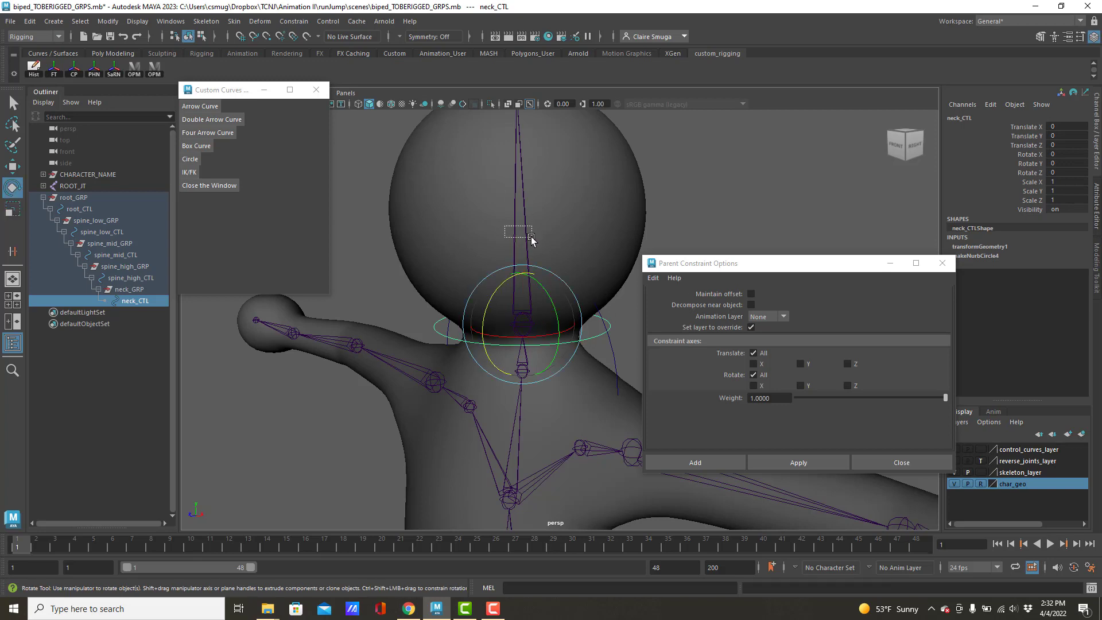
{"action": "left_click", "coordinate": [532, 237]}
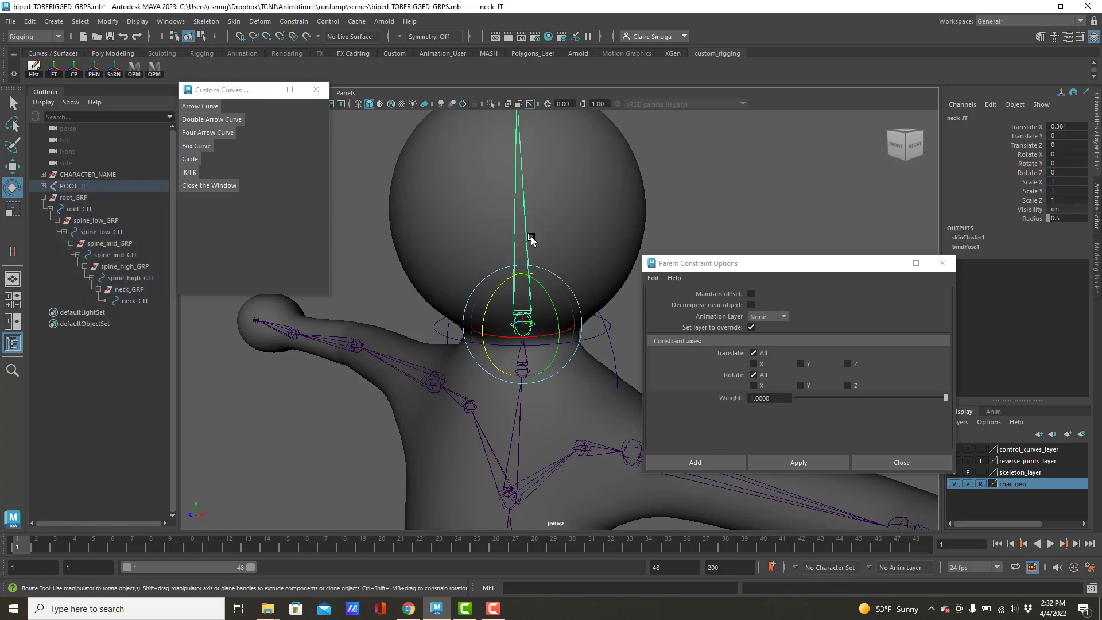
{"action": "left_click", "coordinate": [599, 334]}
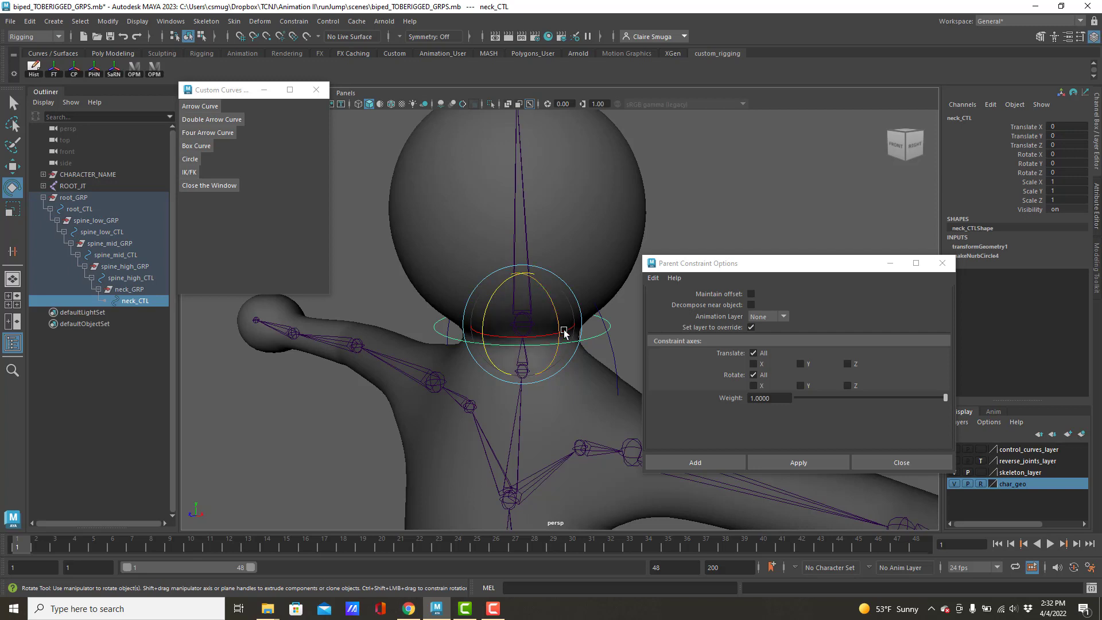
{"action": "left_click", "coordinate": [614, 358]}
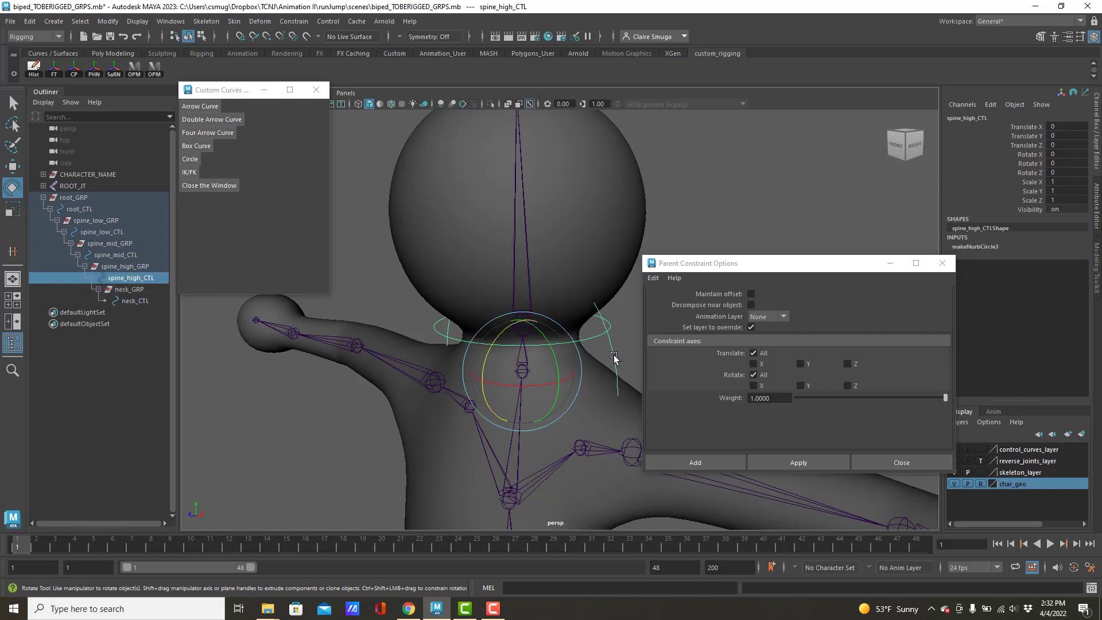
{"action": "left_click_drag", "start_coordinate": [480, 368], "coordinate": [462, 340]}
{"action": "key", "text": "ctrl+z"}
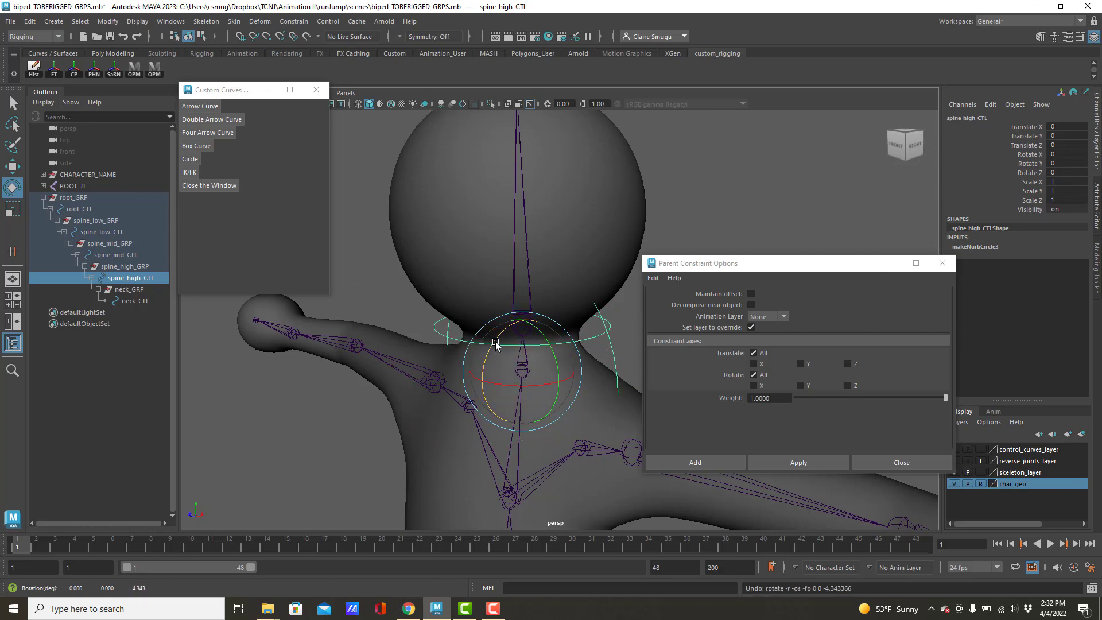
Switch spine_high_CTL to control vertex editing and set the skeleton_layer and char_geo layers to template display
{"action": "right_click", "coordinate": [612, 344]}
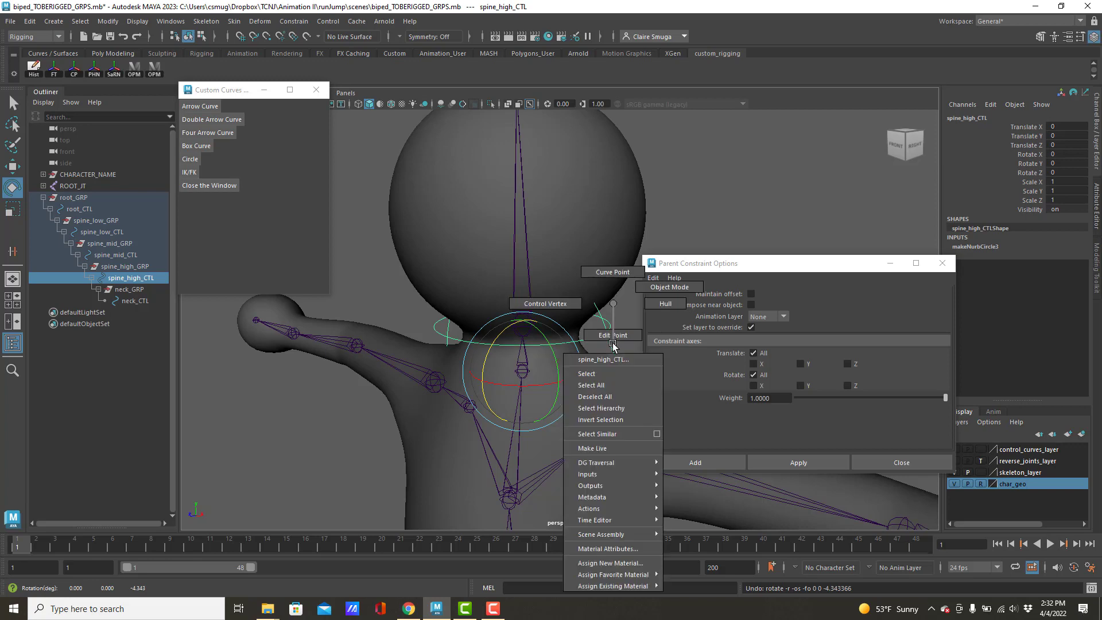
{"action": "left_click", "coordinate": [612, 345]}
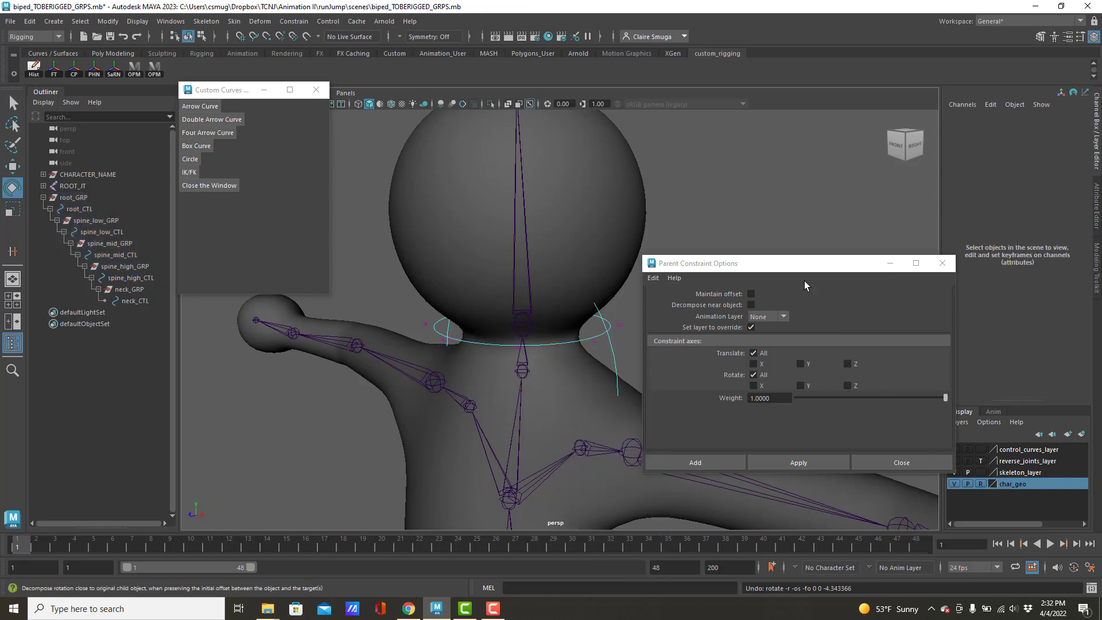
{"action": "left_click_drag", "start_coordinate": [804, 264], "coordinate": [806, 166]}
{"action": "left_click", "coordinate": [981, 473]}
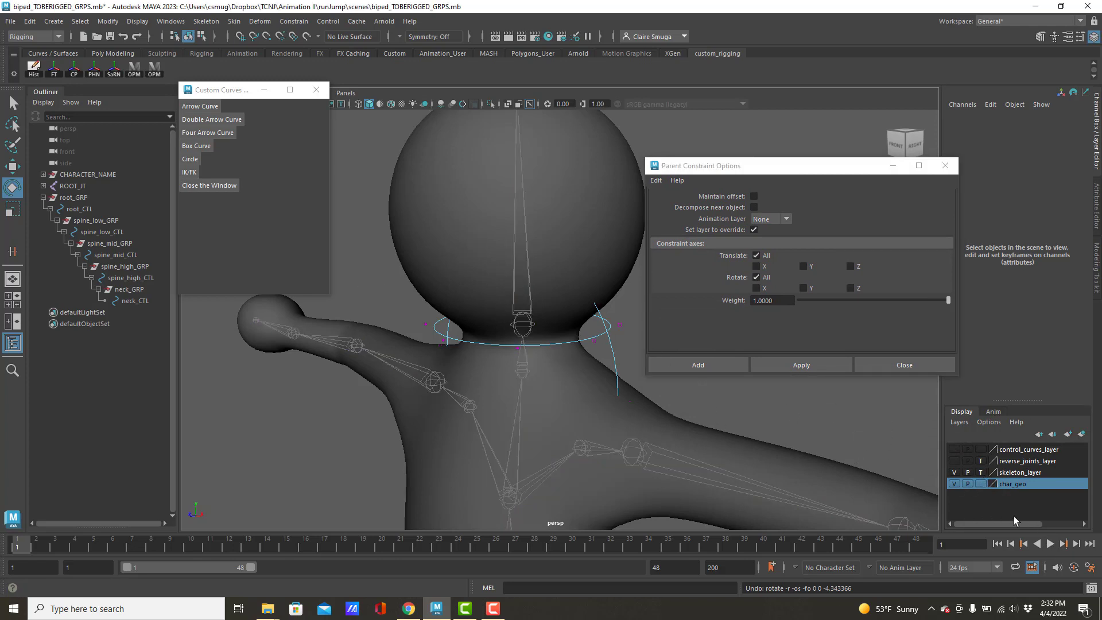
{"action": "left_click", "coordinate": [981, 483]}
{"action": "left_click_drag", "start_coordinate": [538, 314], "coordinate": [582, 307], "text": "alt"}
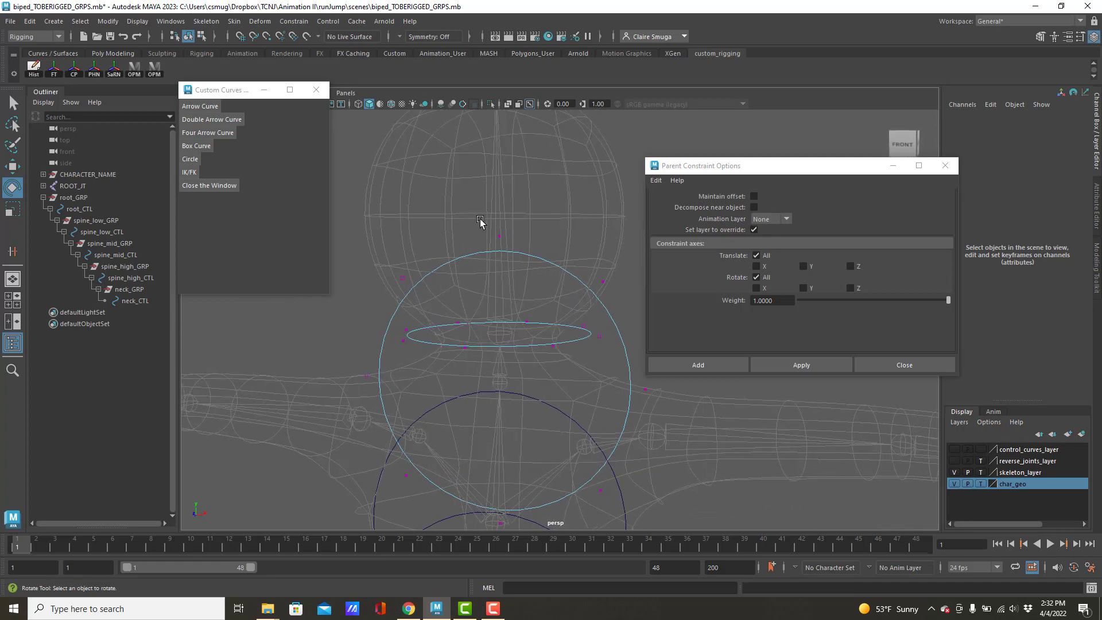
Select all control vertices of spine_high_CTL and rotate them so the circle lies flat around the upper chest
{"action": "left_click", "coordinate": [627, 336]}
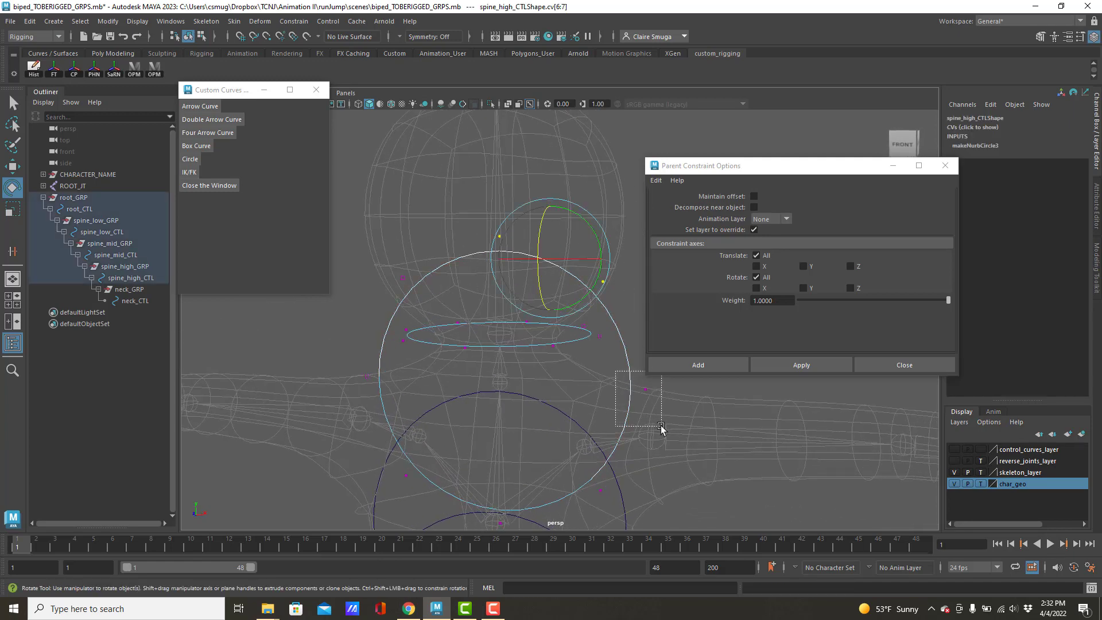
{"action": "left_click", "coordinate": [646, 389], "text": "shift"}
{"action": "left_click", "coordinate": [601, 491], "text": "shift"}
{"action": "left_click_drag", "start_coordinate": [486, 487], "coordinate": [552, 535], "text": "shift"}
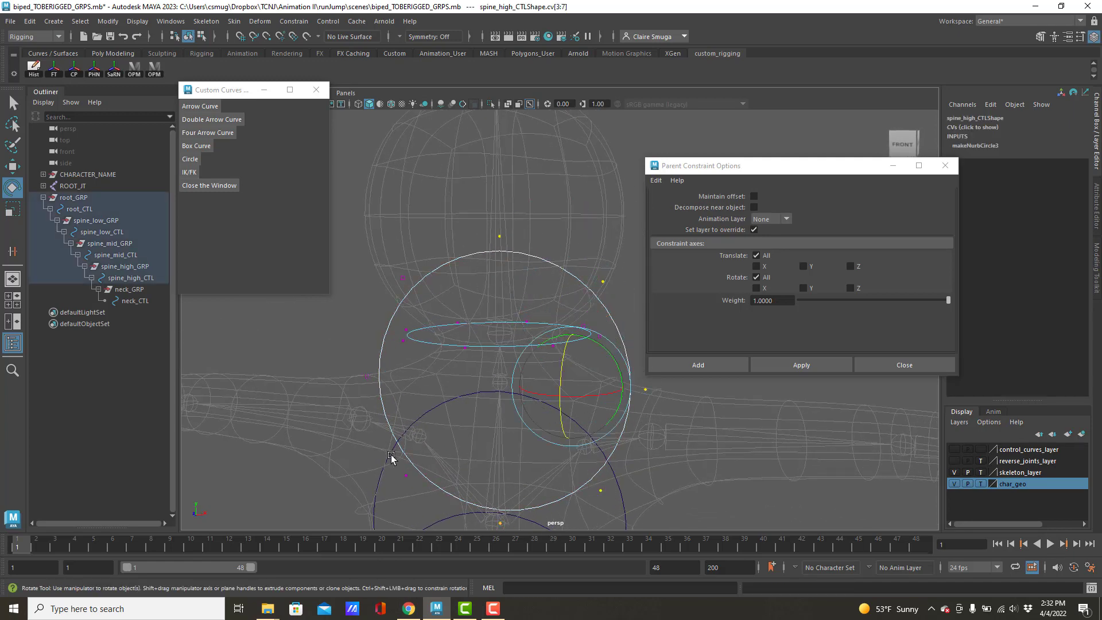
{"action": "left_click_drag", "start_coordinate": [388, 453], "coordinate": [433, 485], "text": "shift"}
{"action": "left_click_drag", "start_coordinate": [335, 344], "coordinate": [387, 404], "text": "shift"}
{"action": "left_click_drag", "start_coordinate": [390, 275], "coordinate": [443, 296], "text": "shift"}
{"action": "left_click_drag", "start_coordinate": [488, 386], "coordinate": [509, 379]}
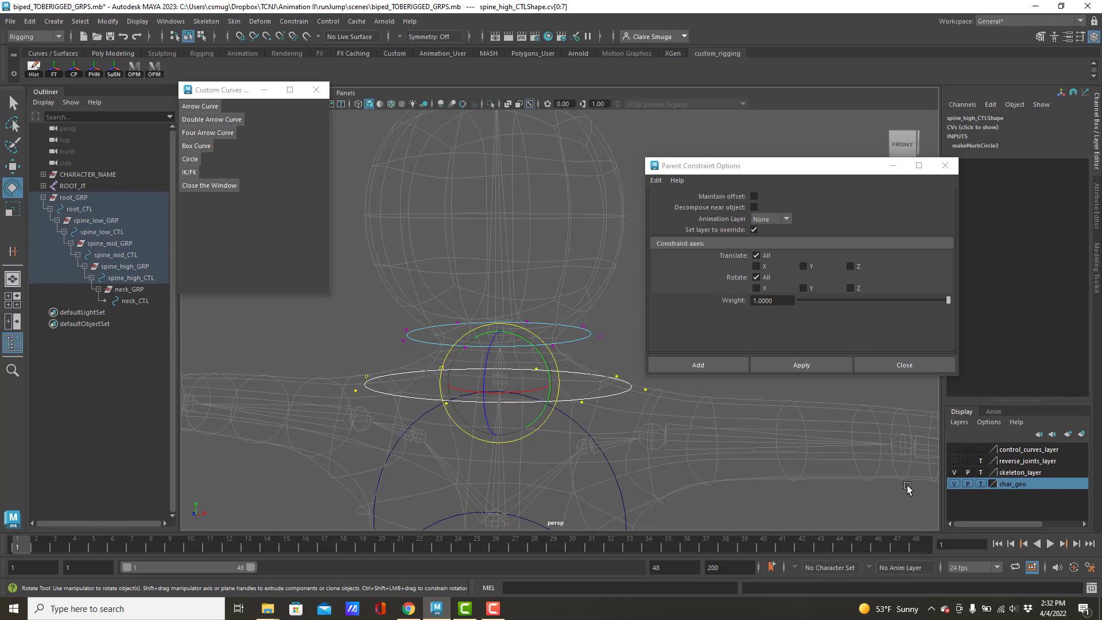
Set char_geo to reference, raise spine_high_CTL's two side control vertices above the shoulders, and return to object mode
{"action": "left_click", "coordinate": [981, 484]}
{"action": "mouse_move", "coordinate": [617, 396]}
{"action": "left_mouse_down", "text": "alt"}
{"action": "mouse_move", "coordinate": [649, 399]}
{"action": "mouse_move", "coordinate": [634, 387]}
{"action": "left_mouse_up", "text": "alt"}
{"action": "left_click_drag", "start_coordinate": [351, 333], "coordinate": [395, 370]}
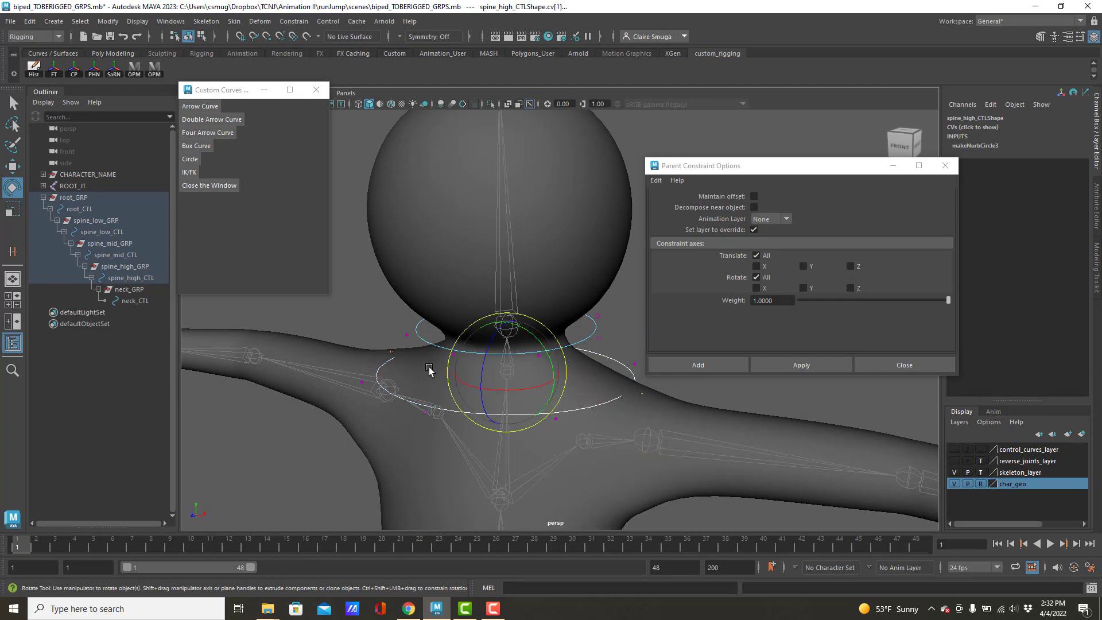
{"action": "key", "text": "w"}
{"action": "left_click_drag", "start_coordinate": [505, 317], "coordinate": [506, 300]}
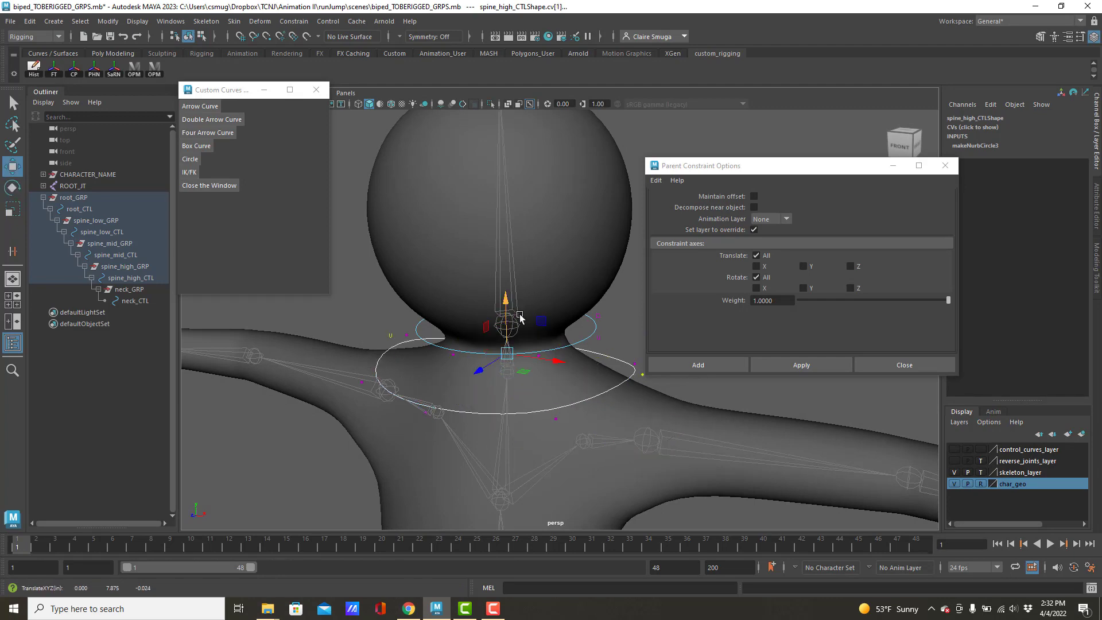
{"action": "right_click_drag", "start_coordinate": [666, 412], "coordinate": [589, 405], "text": "alt"}
{"action": "left_click_drag", "start_coordinate": [589, 405], "coordinate": [602, 363], "text": "alt"}
{"action": "right_click_drag", "start_coordinate": [604, 356], "coordinate": [649, 291]}
{"action": "left_click", "coordinate": [681, 462]}
{"action": "right_click_drag", "start_coordinate": [682, 462], "coordinate": [428, 381], "text": "alt"}
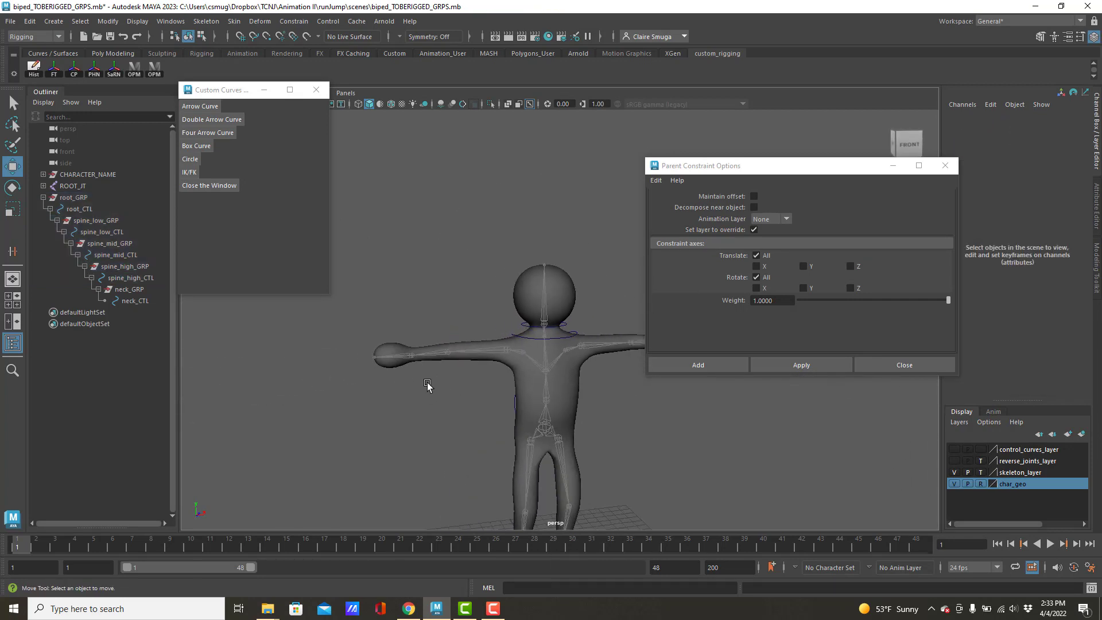
{"action": "left_click_drag", "start_coordinate": [428, 382], "coordinate": [467, 369], "text": "alt"}
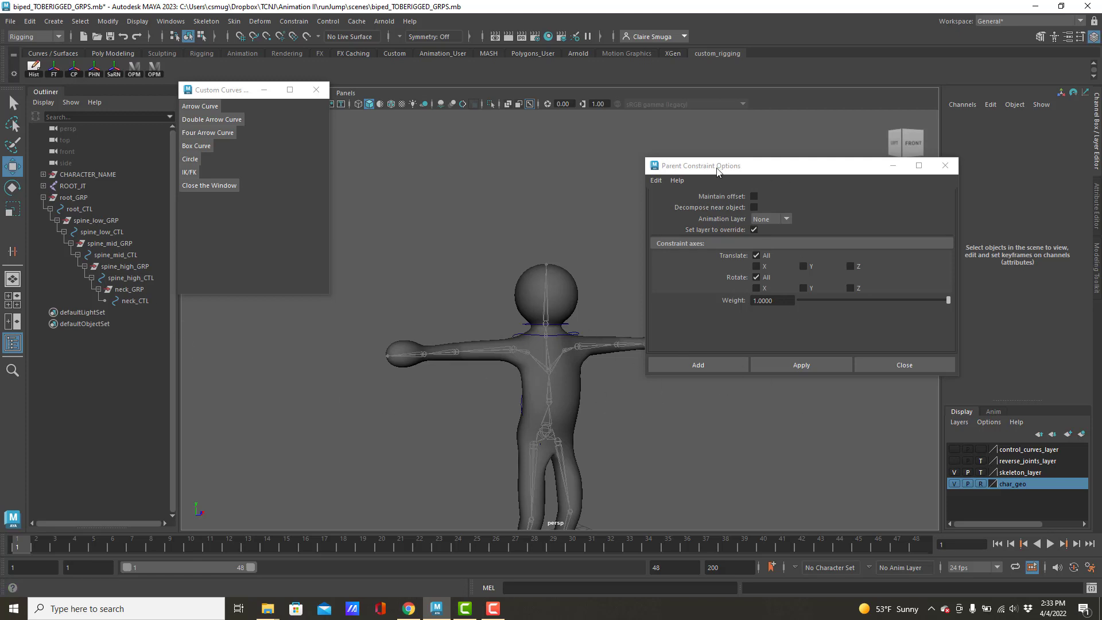
{"action": "left_click_drag", "start_coordinate": [717, 171], "coordinate": [713, 94]}
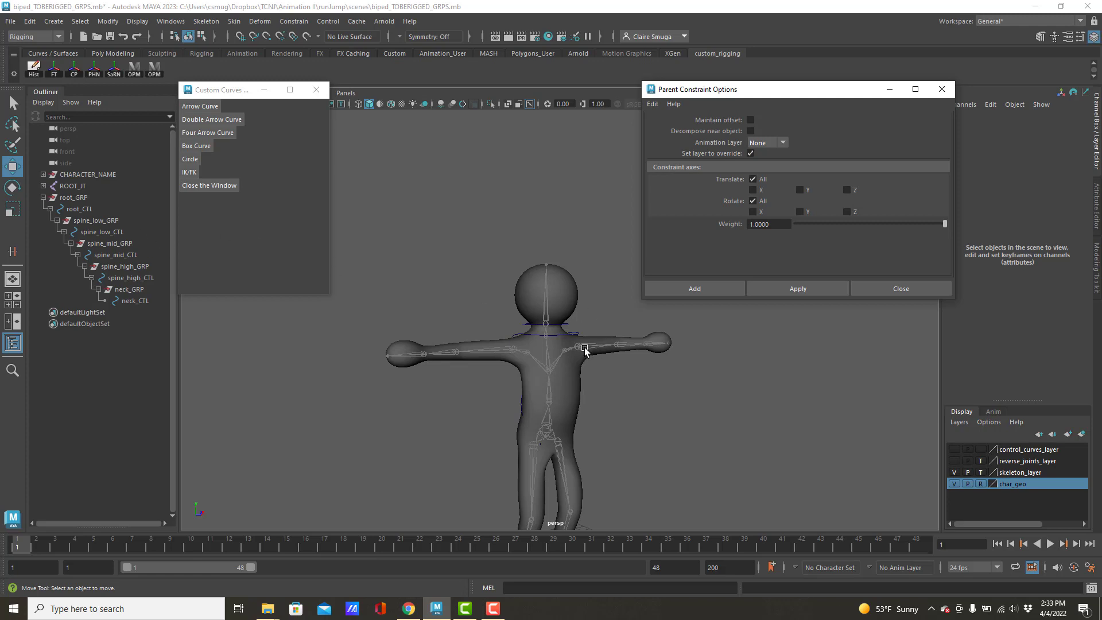
{"action": "left_click", "coordinate": [137, 302]}
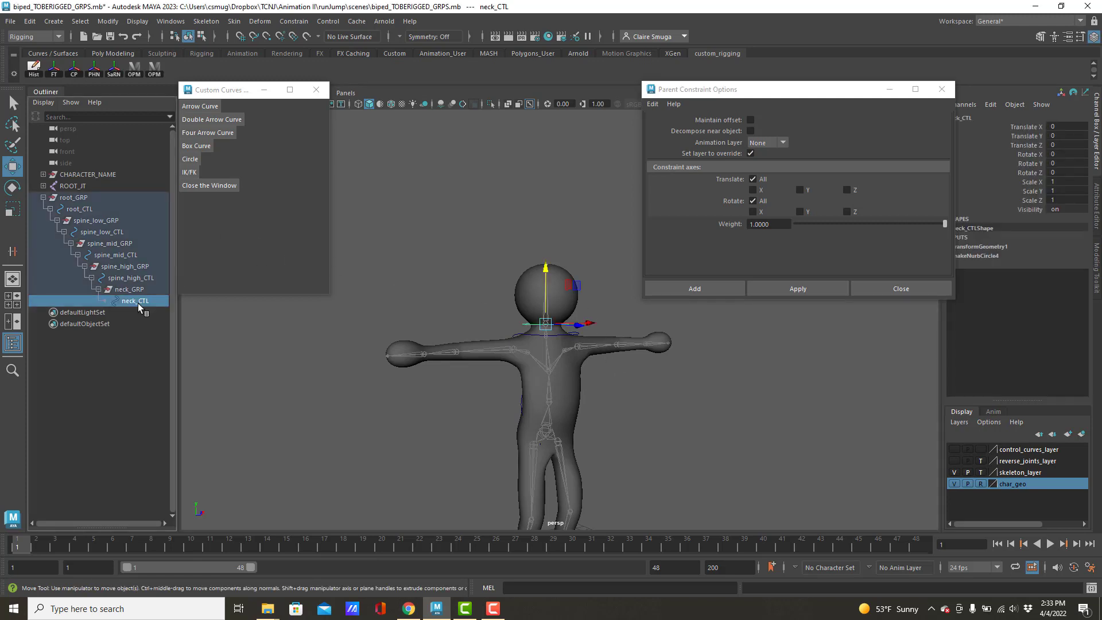
{"action": "left_click", "coordinate": [136, 290]}
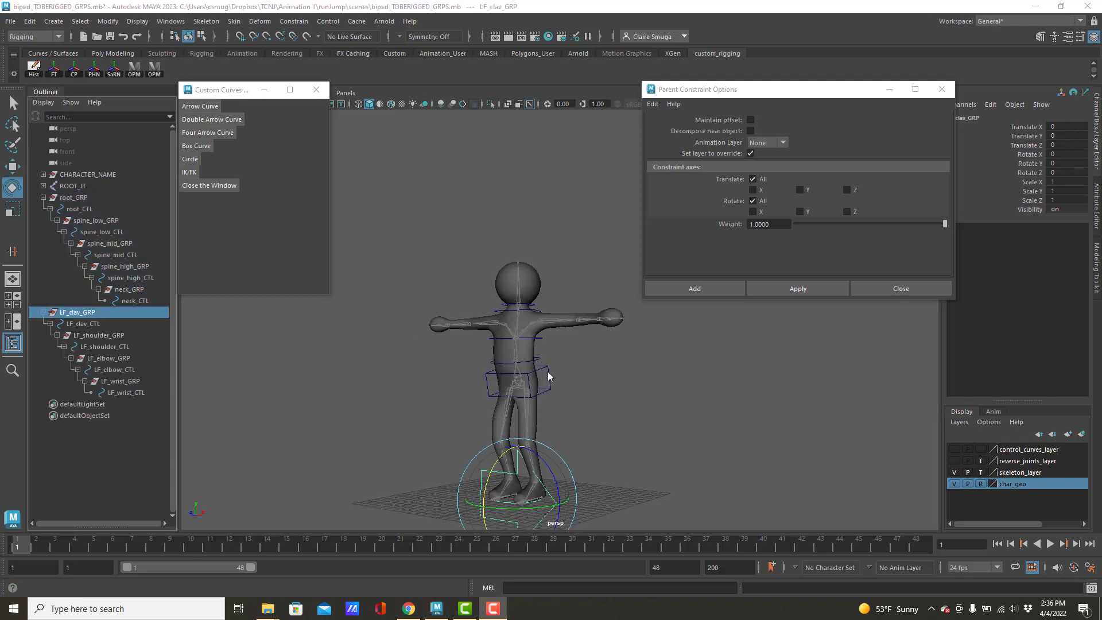
{"action": "left_click", "coordinate": [547, 371]}
{"action": "left_click_drag", "start_coordinate": [600, 400], "coordinate": [622, 327], "text": "alt"}
{"action": "scroll", "coordinate": [623, 327], "scroll_direction": "up", "scroll_amount": 5}
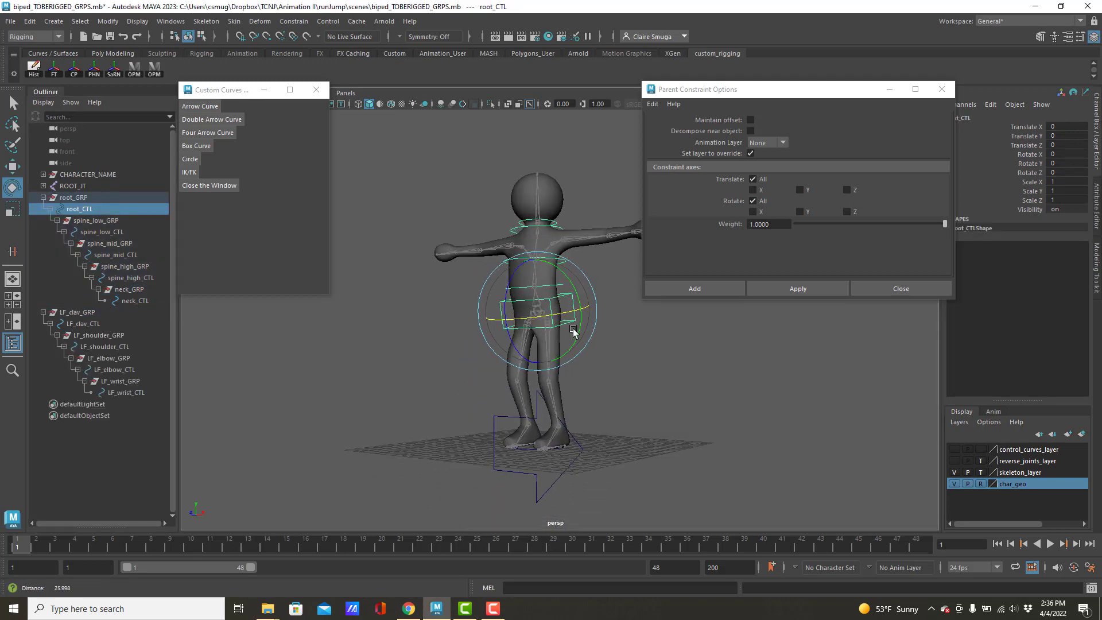
{"action": "right_click_drag", "start_coordinate": [575, 285], "coordinate": [514, 285]}
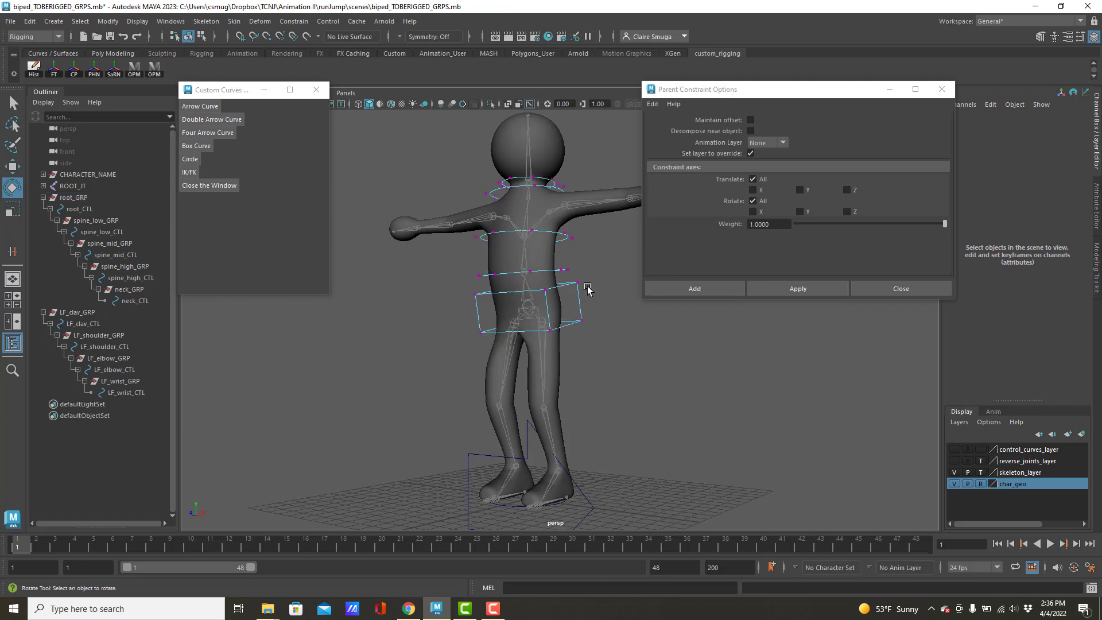
{"action": "right_click_drag", "start_coordinate": [580, 290], "coordinate": [608, 270]}
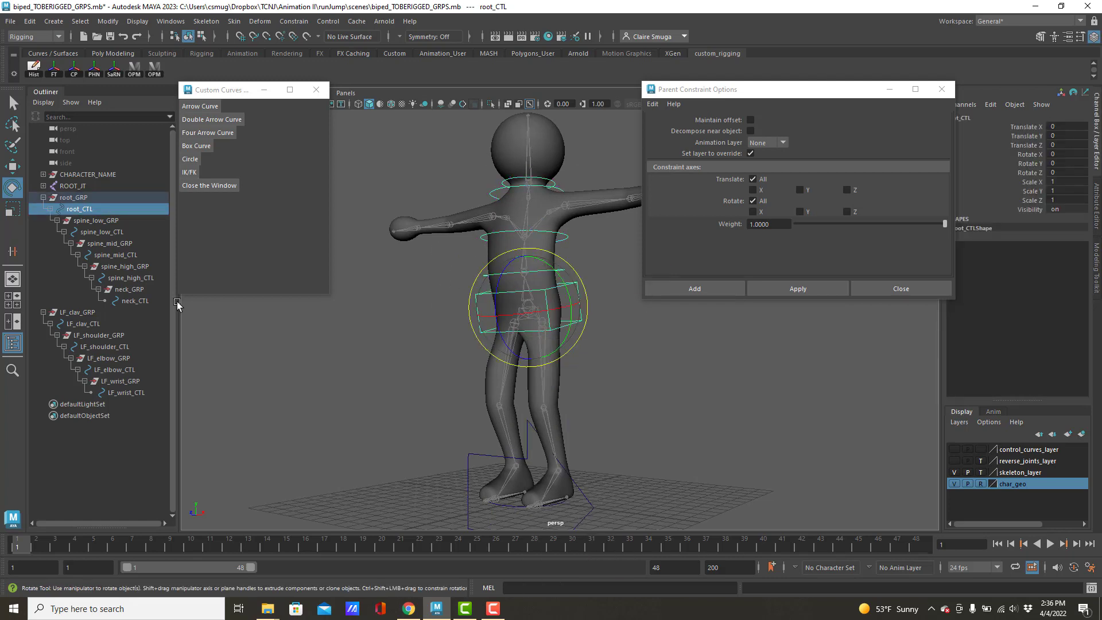
Review the nested left arm controls and groups from LF_clav_CTL down to LF_wrist_GRP
{"action": "left_click", "coordinate": [89, 325]}
{"action": "left_click", "coordinate": [95, 336]}
{"action": "left_click", "coordinate": [98, 346]}
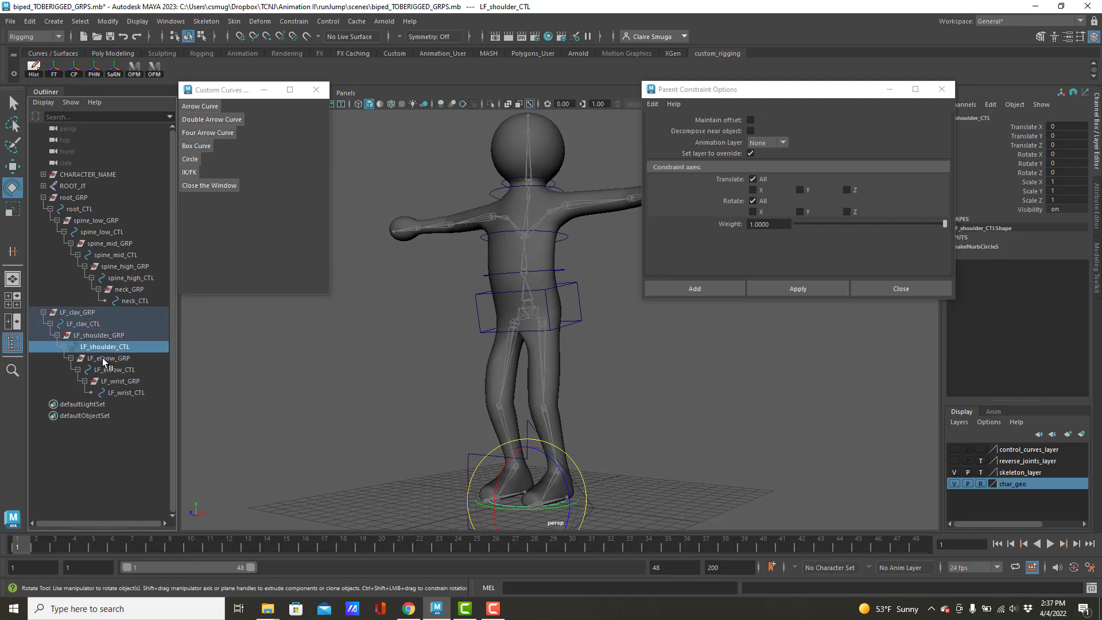
{"action": "left_click", "coordinate": [104, 357]}
{"action": "left_click", "coordinate": [105, 367]}
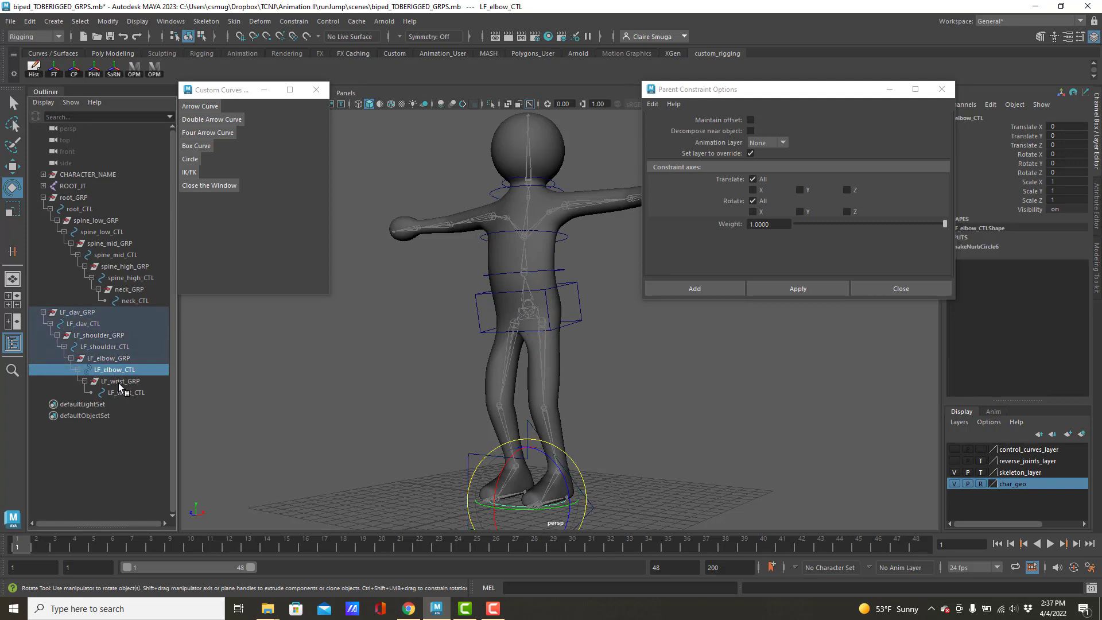
{"action": "left_click", "coordinate": [118, 382]}
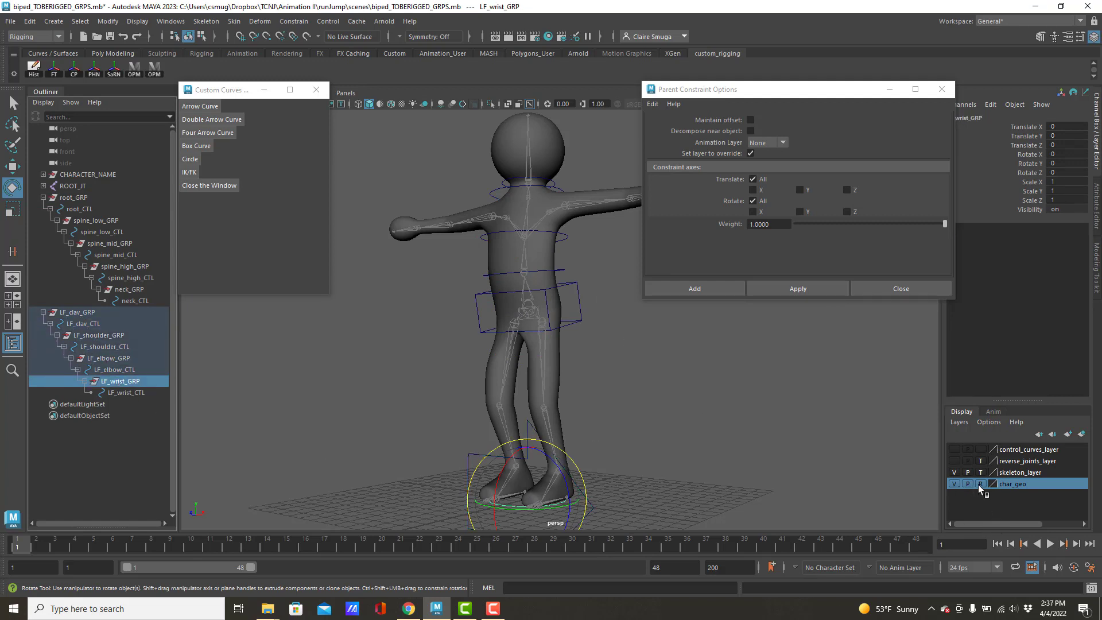
Hide the char_geo layer and return skeleton_layer to normal display so its joints can be selected
{"action": "left_click", "coordinate": [953, 483]}
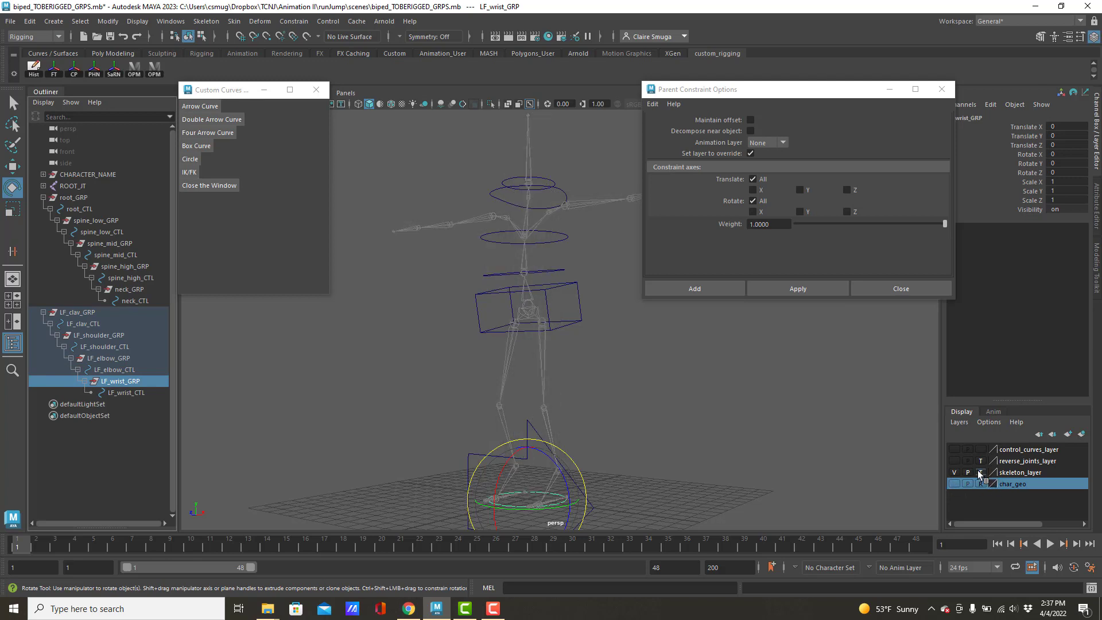
{"action": "left_click", "coordinate": [980, 472]}
{"action": "left_click", "coordinate": [986, 472]}
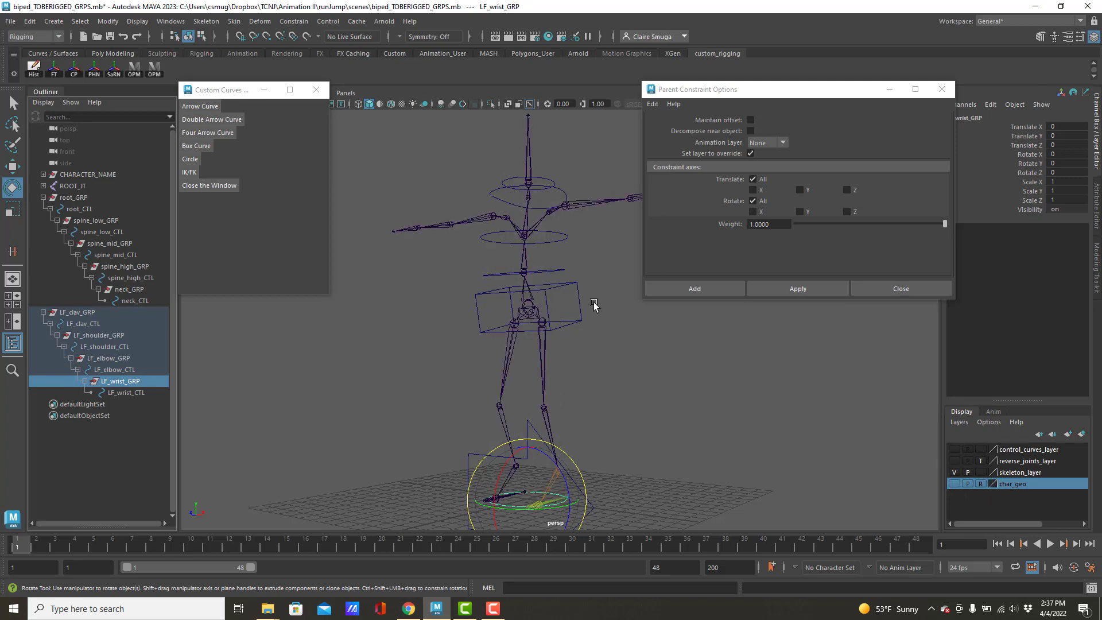
Snap LF_clav_GRP to the LF_clav_JT joint with a parent constraint that has Maintain offset off
{"action": "left_click_drag", "start_coordinate": [591, 301], "coordinate": [586, 248], "text": "alt"}
{"action": "left_click", "coordinate": [548, 207]}
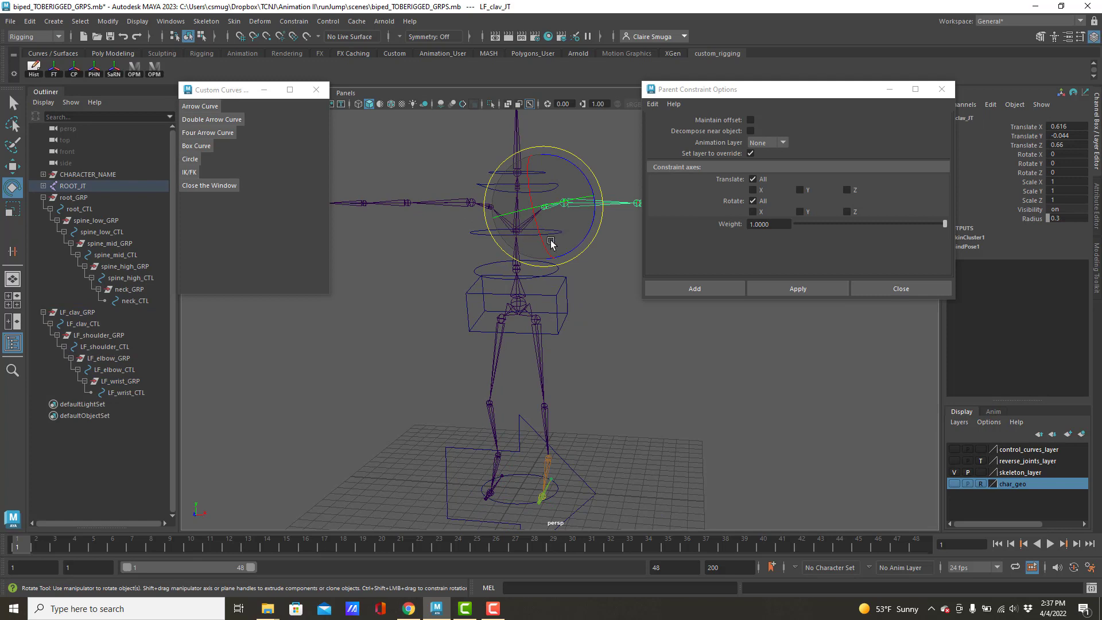
{"action": "left_click", "coordinate": [87, 313]}
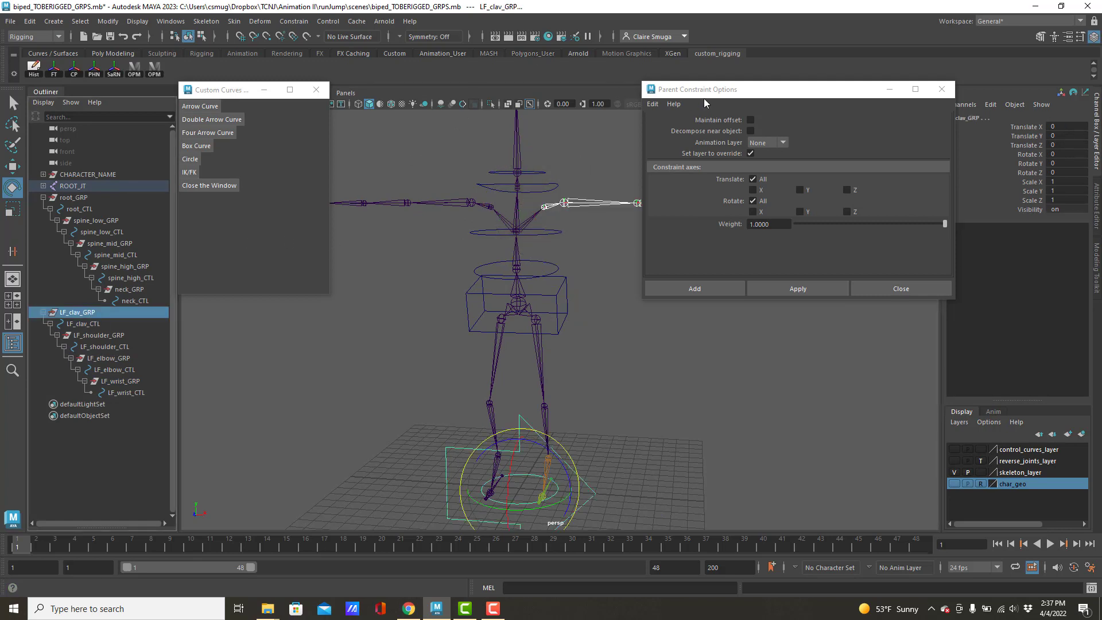
{"action": "left_click_drag", "start_coordinate": [705, 91], "coordinate": [746, 93]}
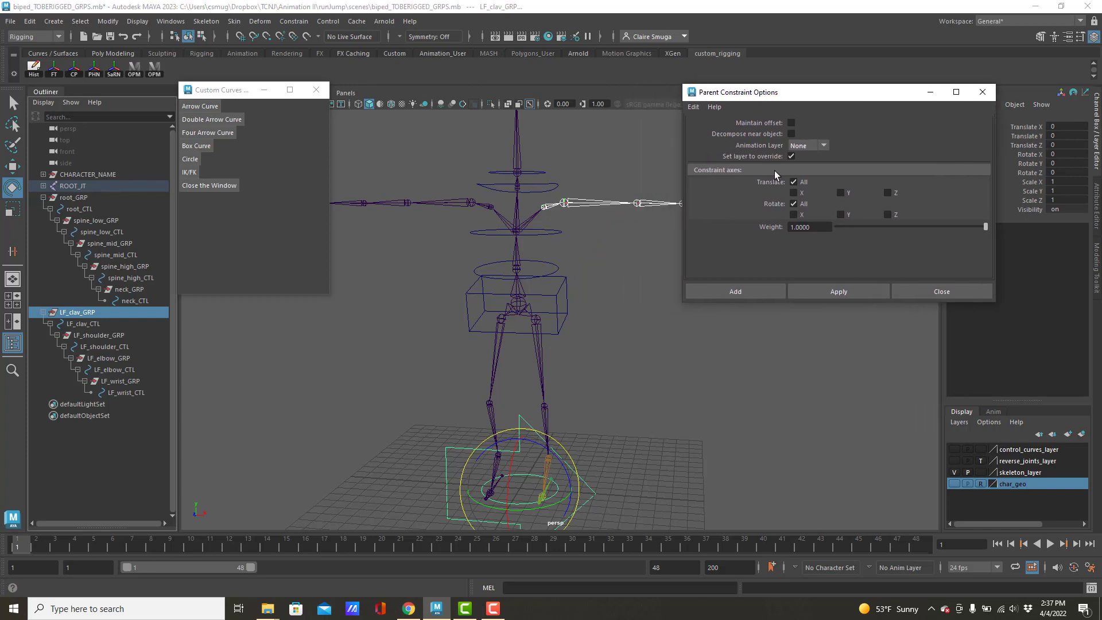
{"action": "left_click", "coordinate": [735, 292]}
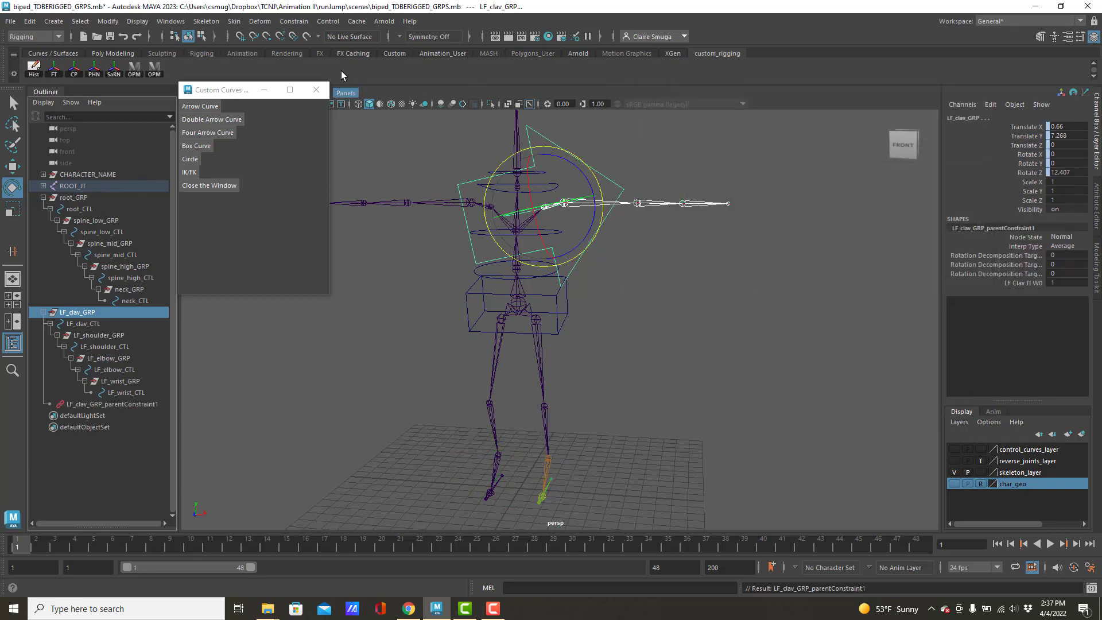
Parent-constrain LF_shoulder_GRP to the LF_shoulder_JT joint without maintaining offset, keeping the constraint options open
{"action": "left_click", "coordinate": [297, 21]}
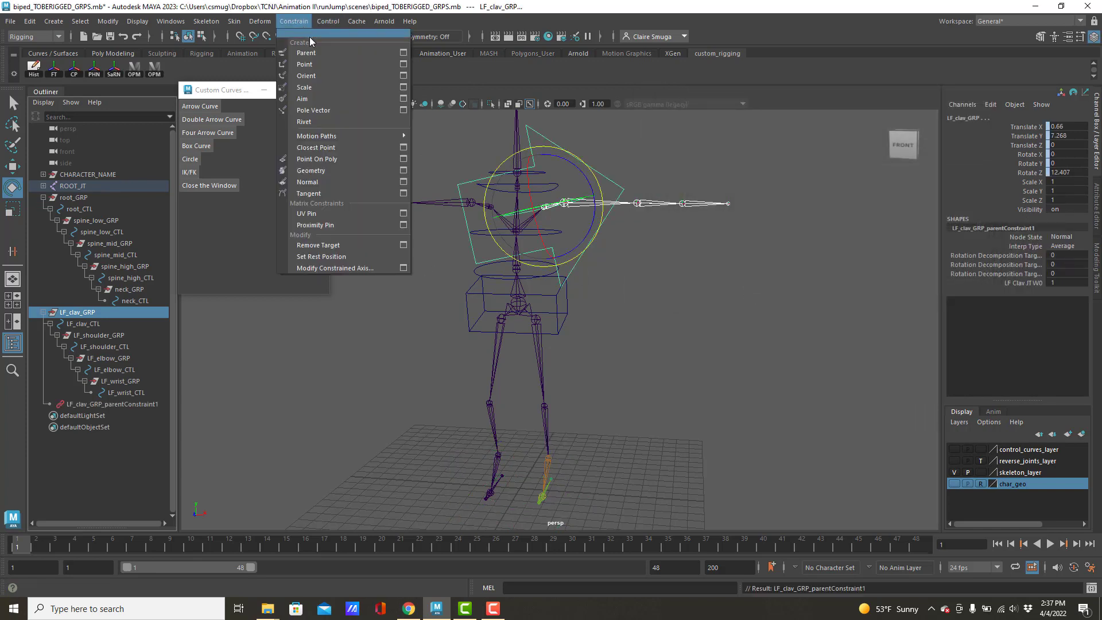
{"action": "left_click", "coordinate": [403, 54]}
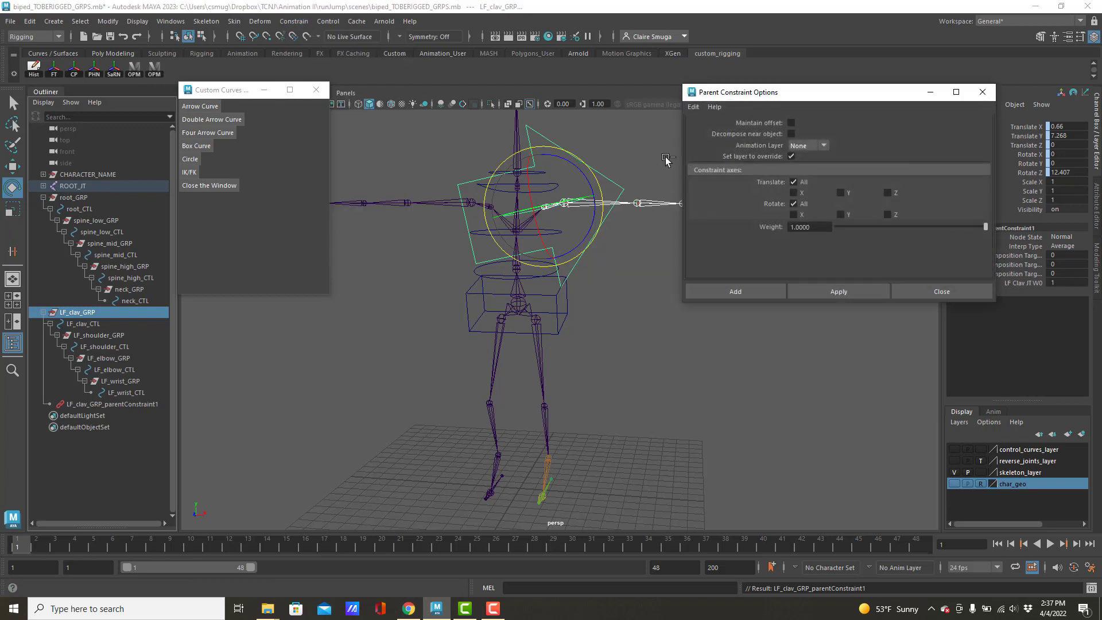
{"action": "left_click", "coordinate": [597, 319]}
{"action": "left_click", "coordinate": [597, 205]}
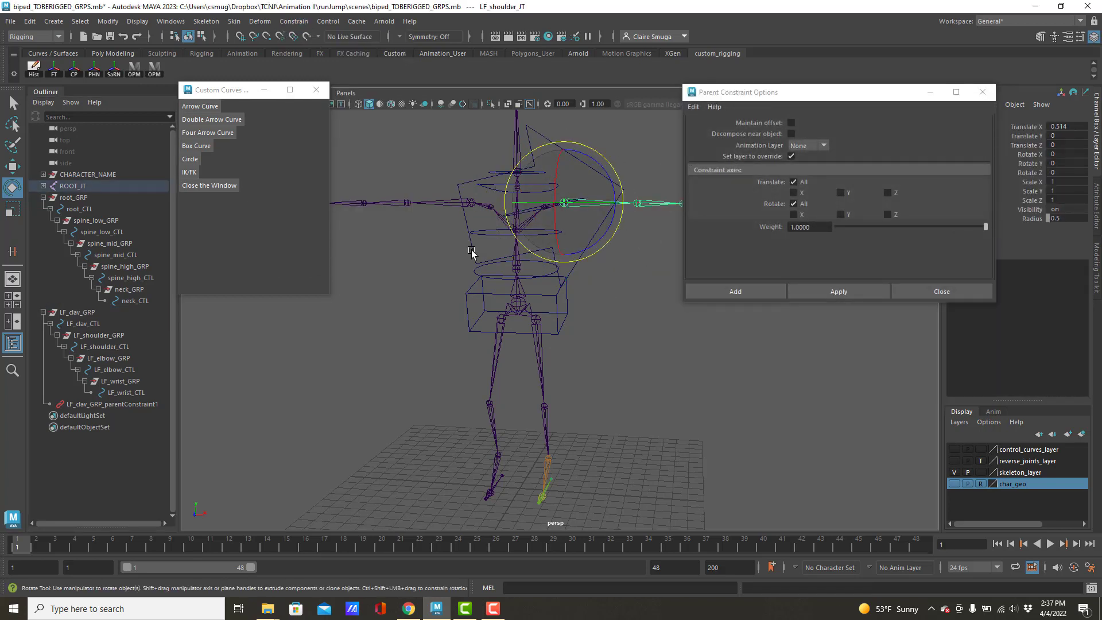
{"action": "left_click", "coordinate": [107, 337], "text": "ctrl"}
{"action": "left_click", "coordinate": [827, 291]}
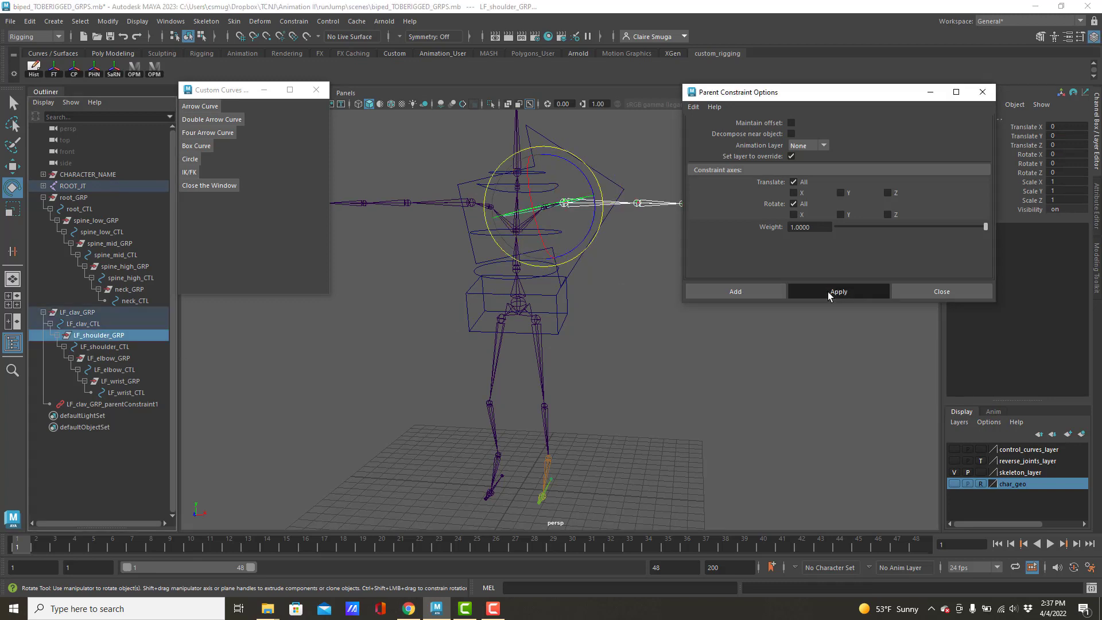
Parent-constrain LF_elbow_GRP to the LF_elbow_JT joint without maintaining offset, and clear the selection
{"action": "left_click", "coordinate": [652, 289]}
{"action": "left_click", "coordinate": [647, 204]}
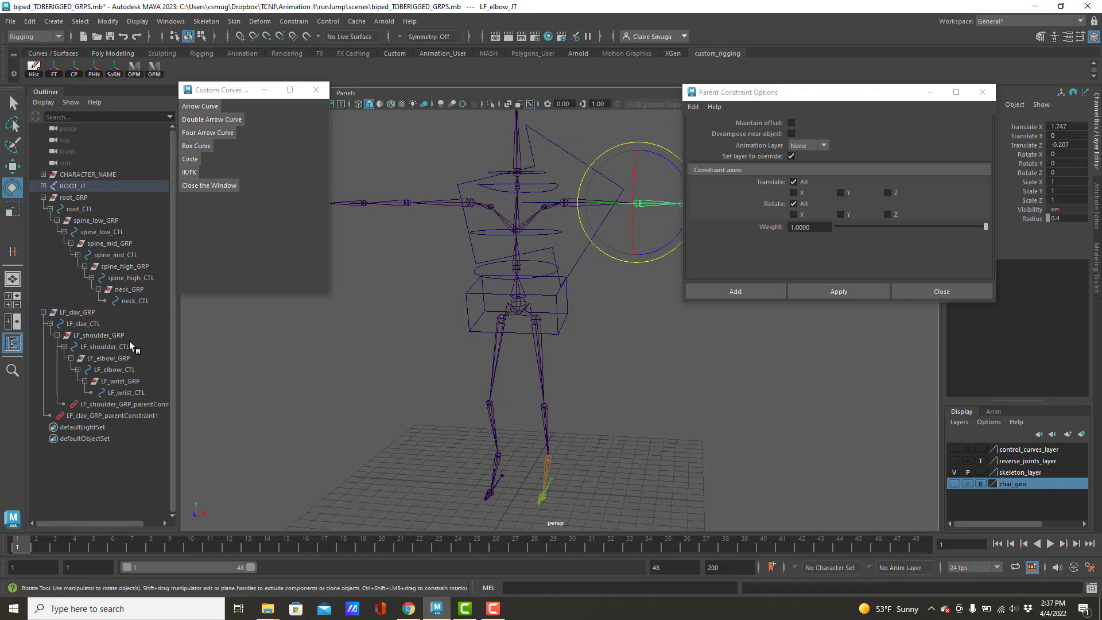
{"action": "left_click", "coordinate": [116, 359]}
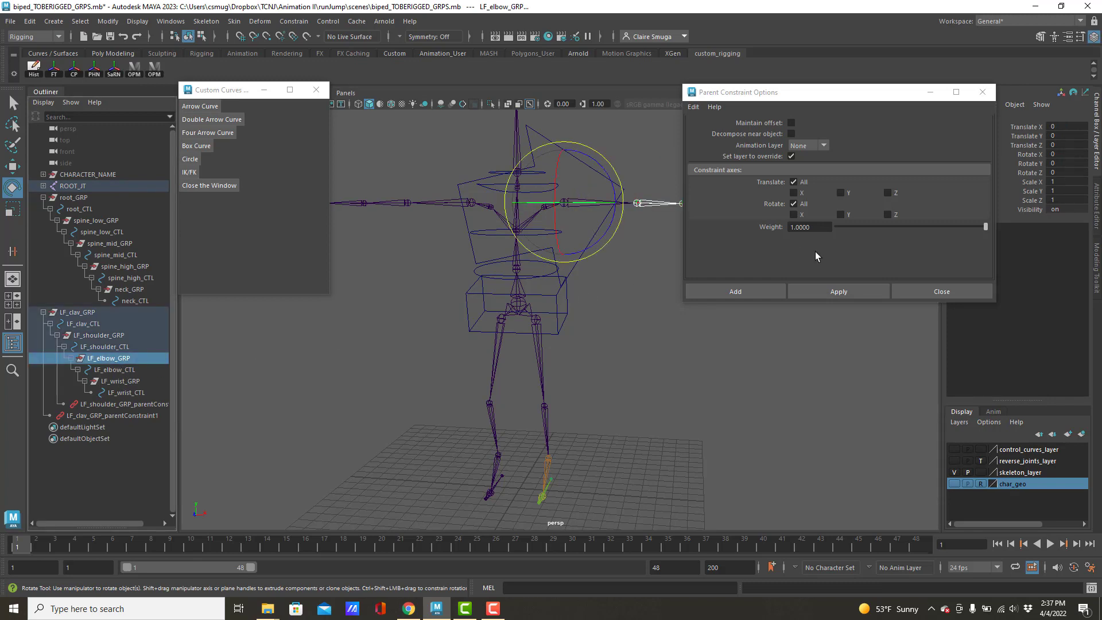
{"action": "left_click", "coordinate": [831, 291]}
{"action": "left_click", "coordinate": [627, 252]}
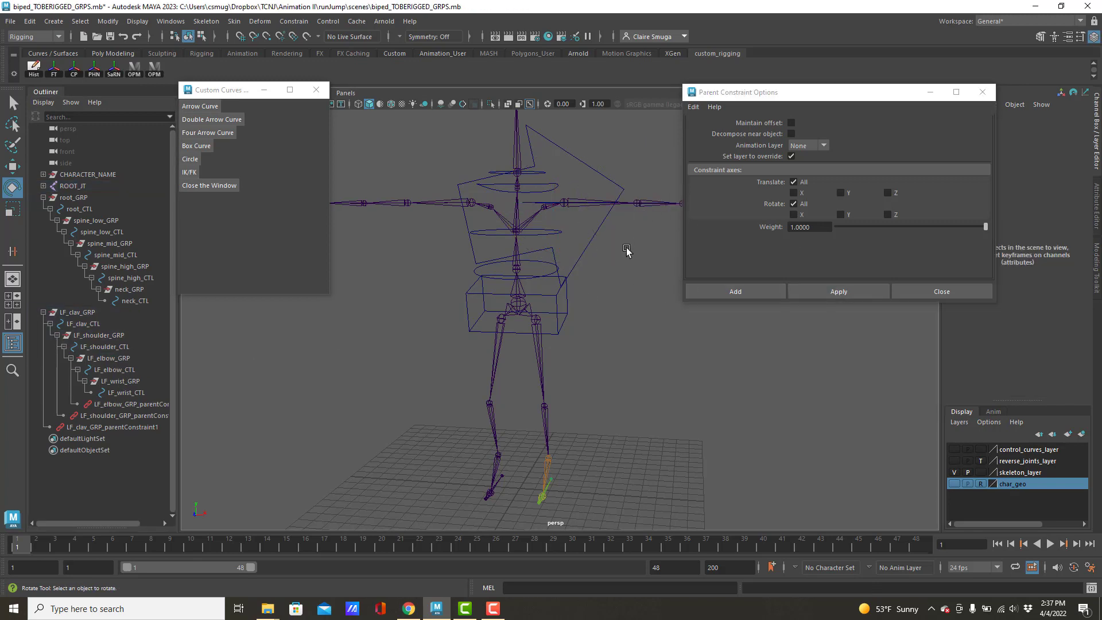
Parent-constrain LF_wrist_GRP to the LF_wrist_JT joint without maintaining offset
{"action": "left_click_drag", "start_coordinate": [610, 298], "coordinate": [546, 338], "text": "alt"}
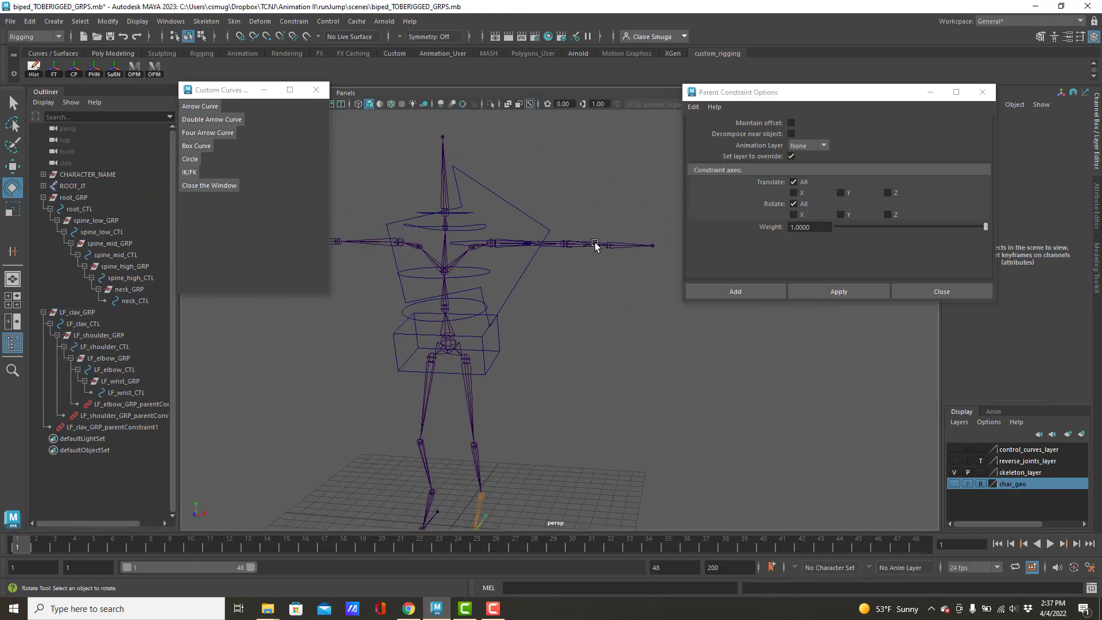
{"action": "left_click", "coordinate": [620, 246]}
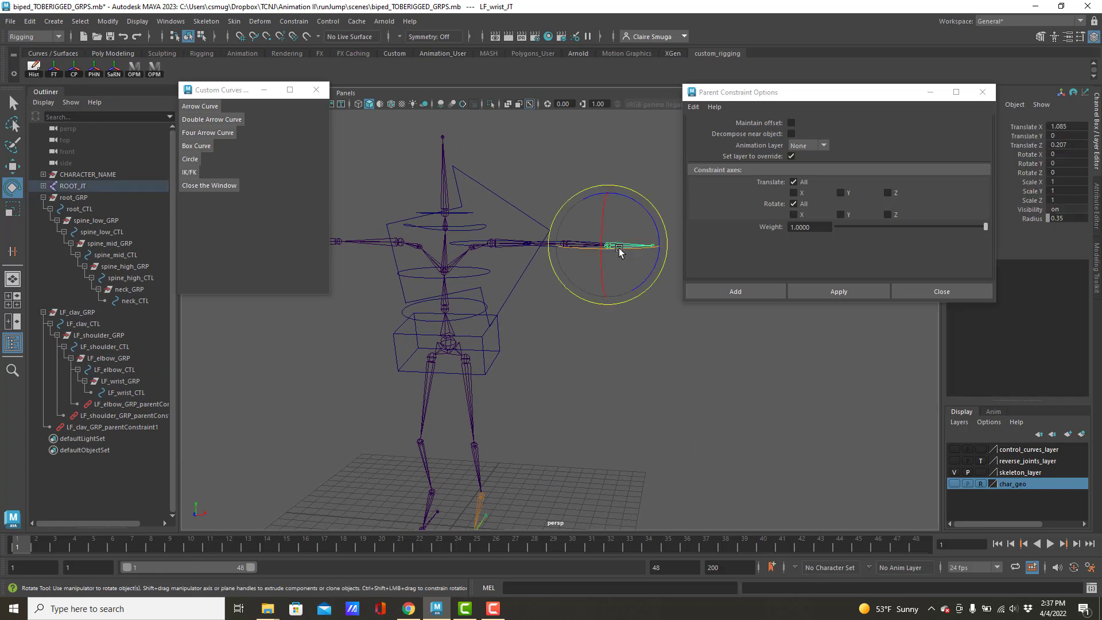
{"action": "left_click", "coordinate": [134, 383], "text": "ctrl"}
{"action": "left_click", "coordinate": [846, 293]}
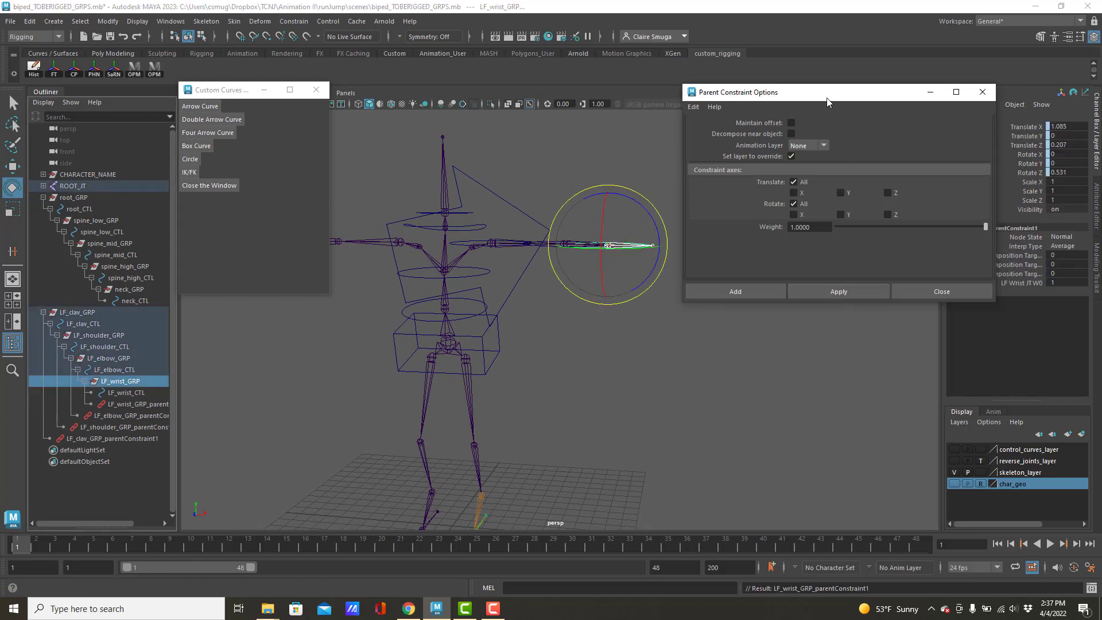
{"action": "left_click_drag", "start_coordinate": [826, 98], "coordinate": [834, 333]}
Delete the parent constraints on the LF_wrist, LF_elbow, LF_shoulder and LF_clav groups
{"action": "left_click", "coordinate": [138, 404]}
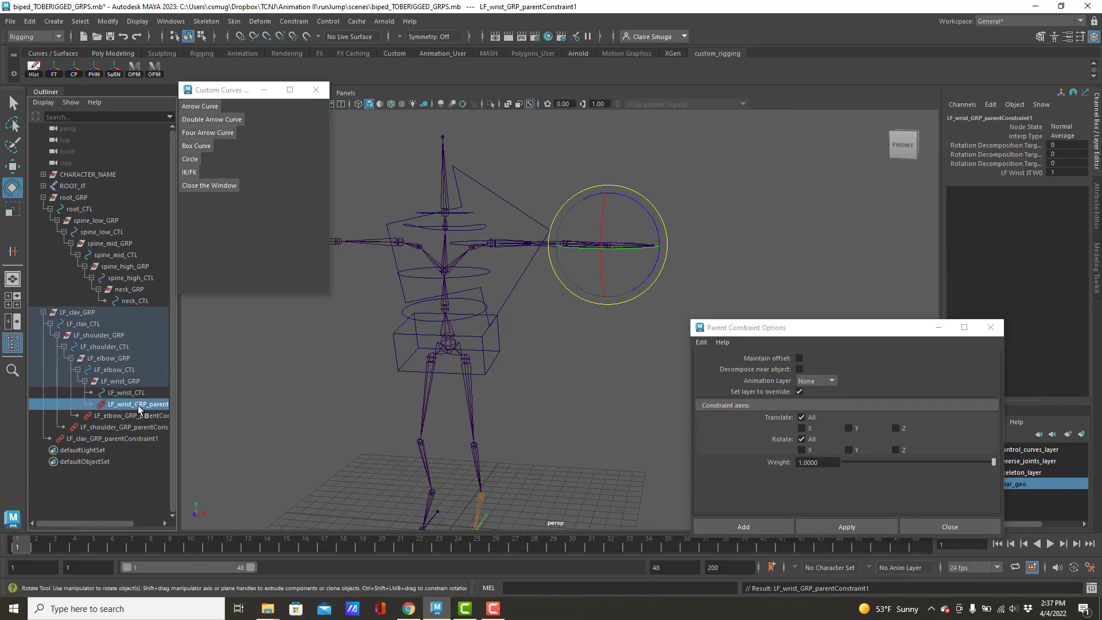
{"action": "key", "text": "Delete"}
{"action": "left_click", "coordinate": [125, 405]}
{"action": "key", "text": "Delete"}
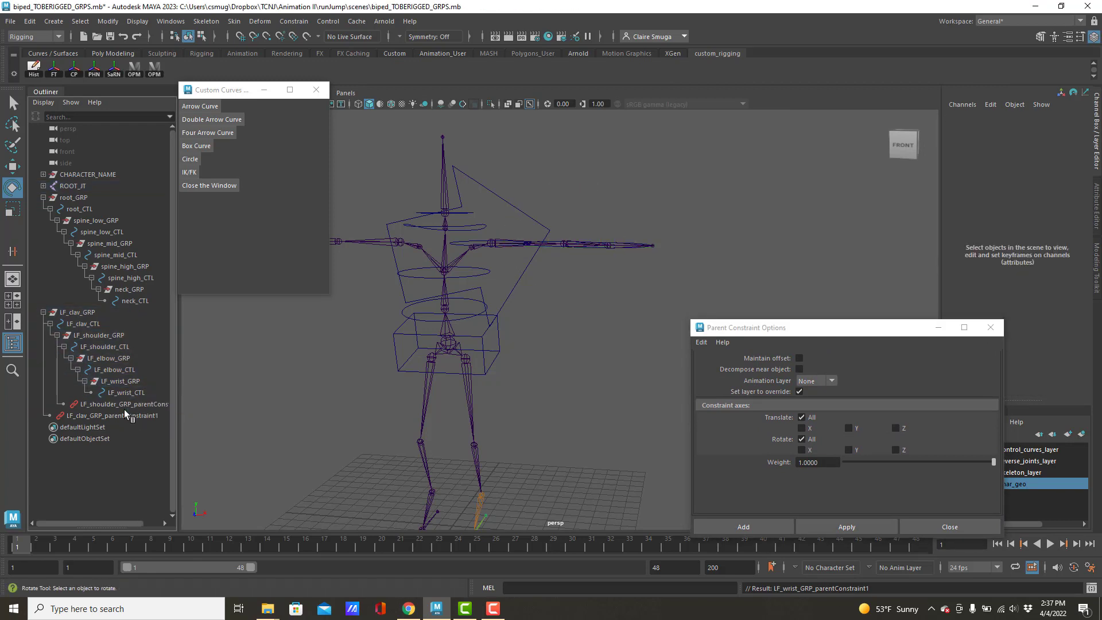
{"action": "left_click", "coordinate": [124, 404]}
{"action": "key", "text": "Delete"}
{"action": "left_click", "coordinate": [121, 404]}
{"action": "key", "text": "Delete"}
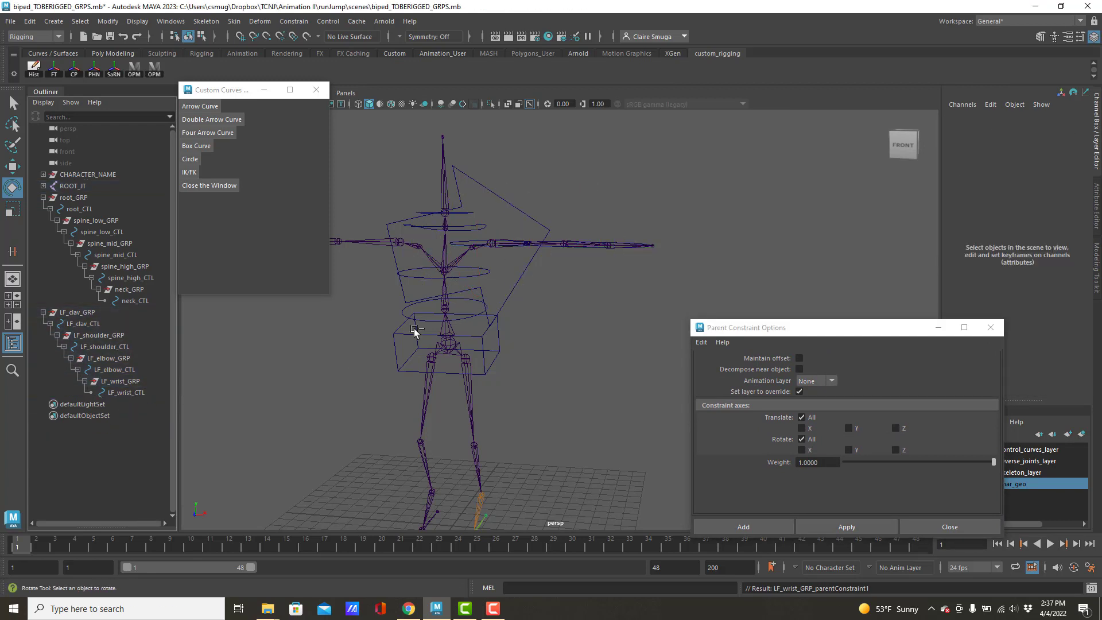
Try to select the control vertices of LF_wrist_CTL
{"action": "left_click_drag", "start_coordinate": [625, 260], "coordinate": [649, 287], "text": "alt"}
{"action": "left_click", "coordinate": [640, 288]}
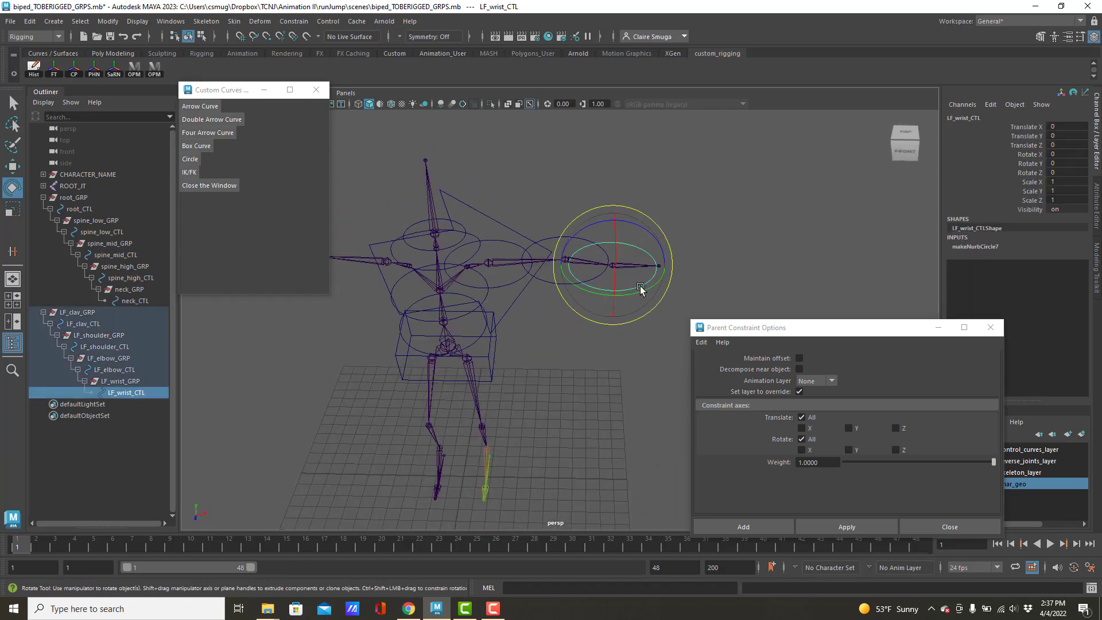
{"action": "right_click_drag", "start_coordinate": [641, 288], "coordinate": [586, 285]}
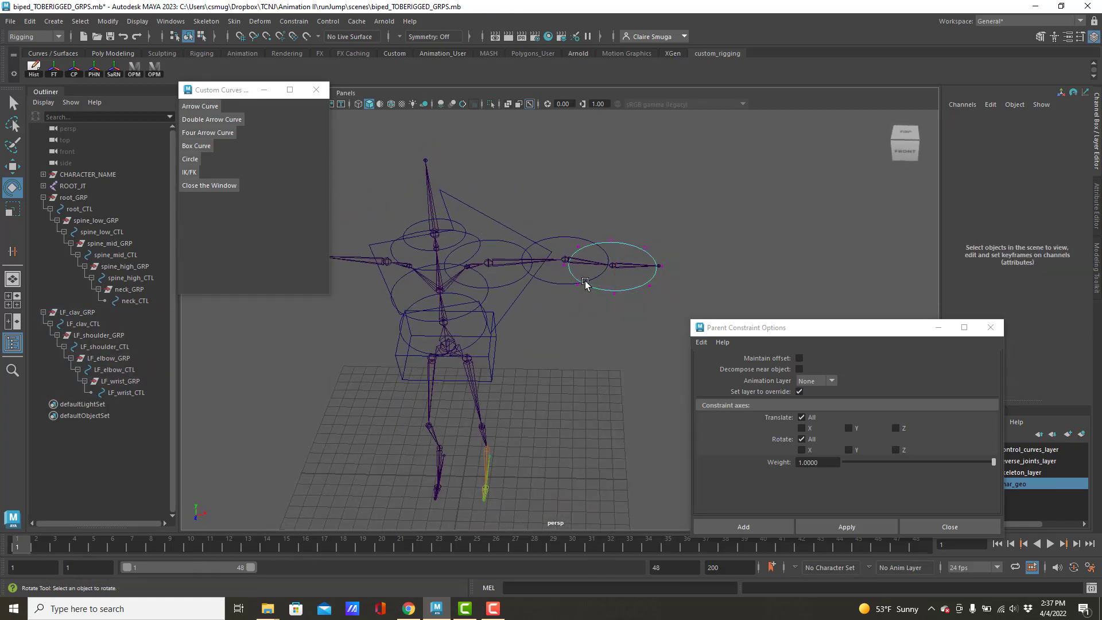
{"action": "left_click_drag", "start_coordinate": [557, 210], "coordinate": [665, 320]}
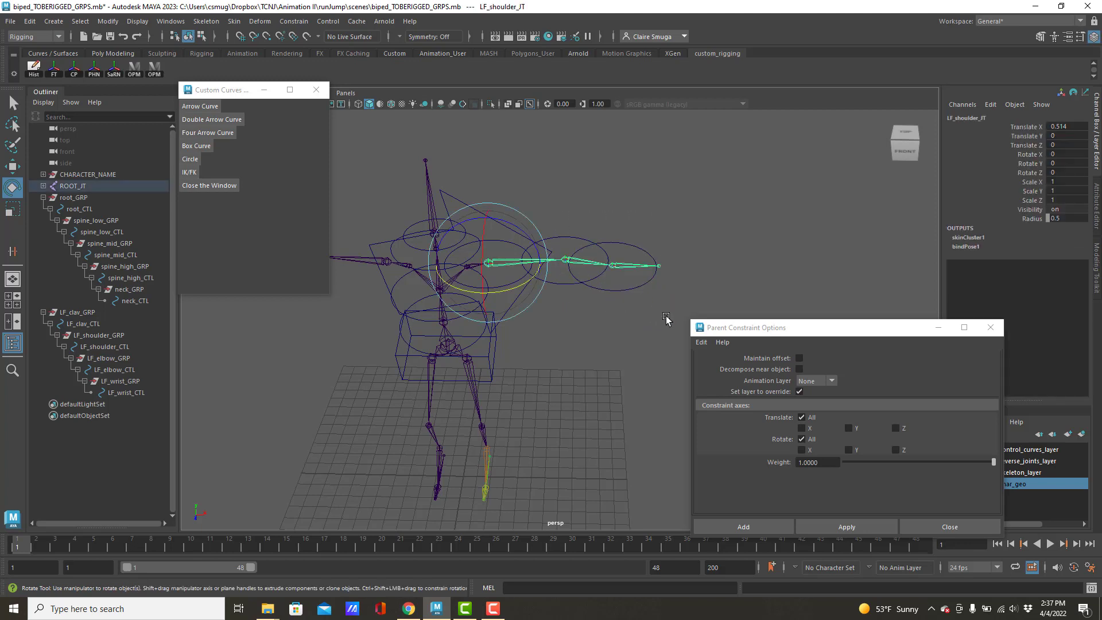
{"action": "left_click", "coordinate": [636, 290]}
Show the char_geo layer and set both skeleton_layer and char_geo to template display
{"action": "left_click_drag", "start_coordinate": [815, 328], "coordinate": [834, 134]}
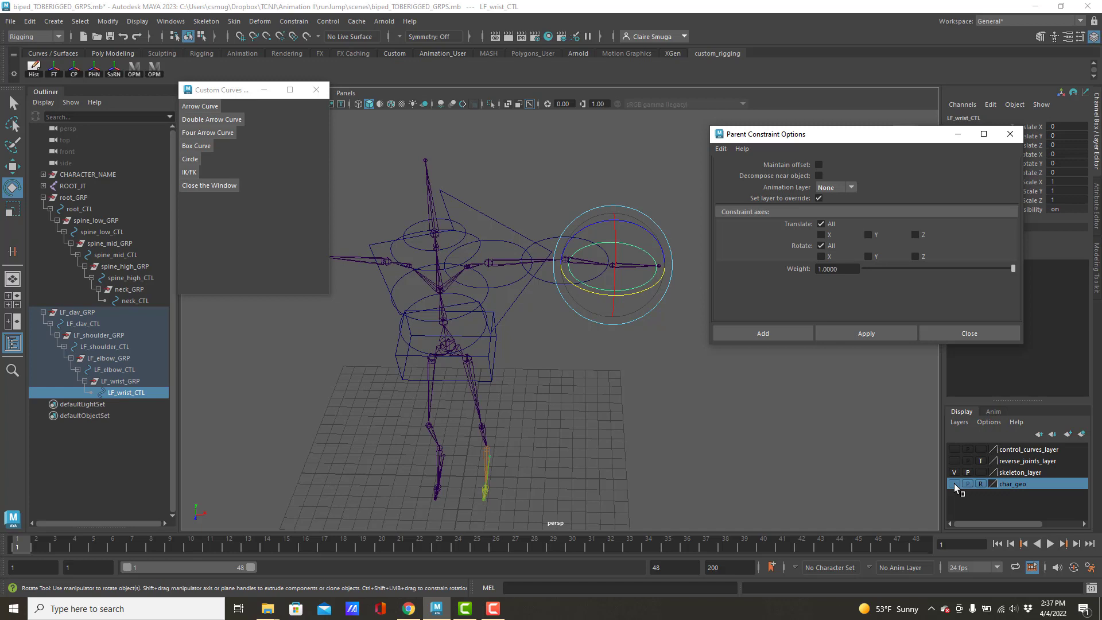
{"action": "left_click", "coordinate": [954, 483]}
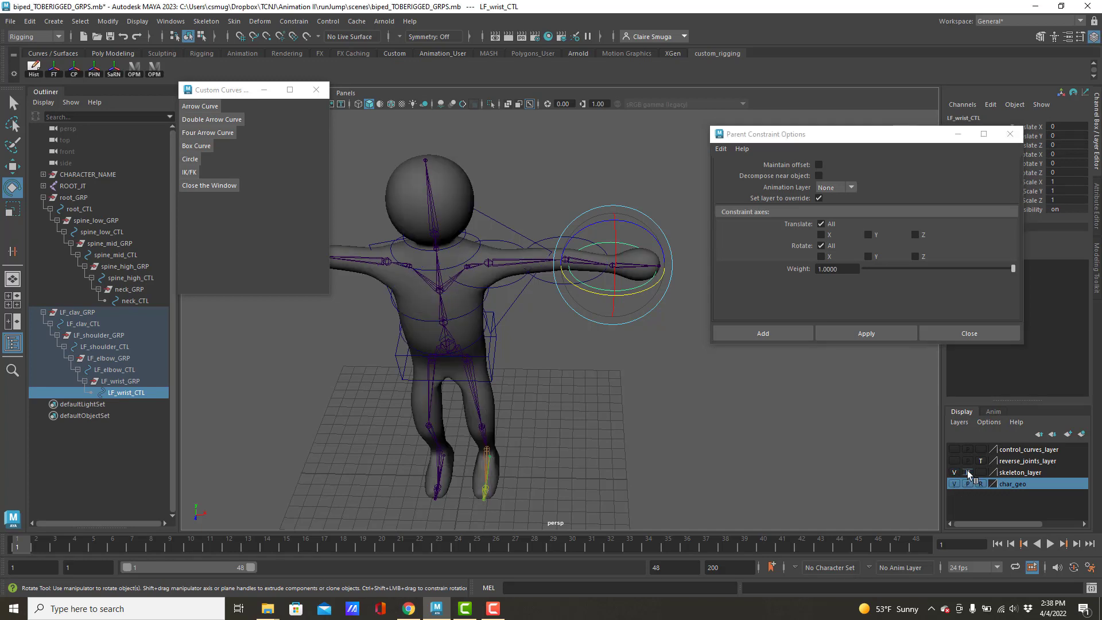
{"action": "left_click", "coordinate": [980, 473]}
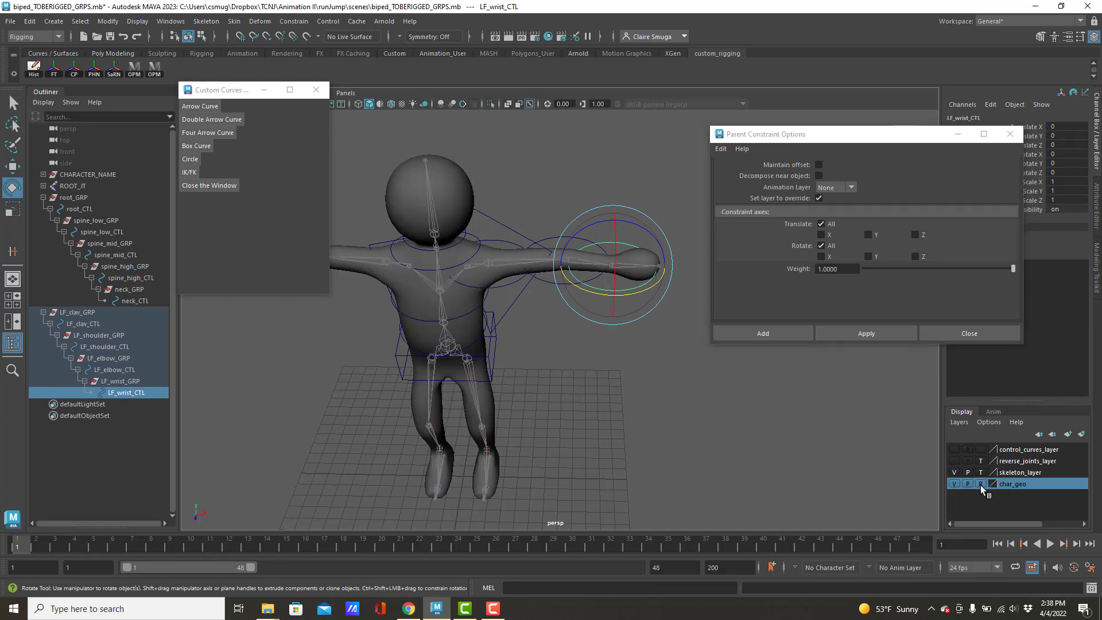
{"action": "left_click", "coordinate": [980, 486]}
Select all control vertices of LF_wrist_CTL, rotate them upright around the wrist and scale the ring down
{"action": "scroll", "coordinate": [615, 373], "scroll_direction": "up", "scroll_amount": 5}
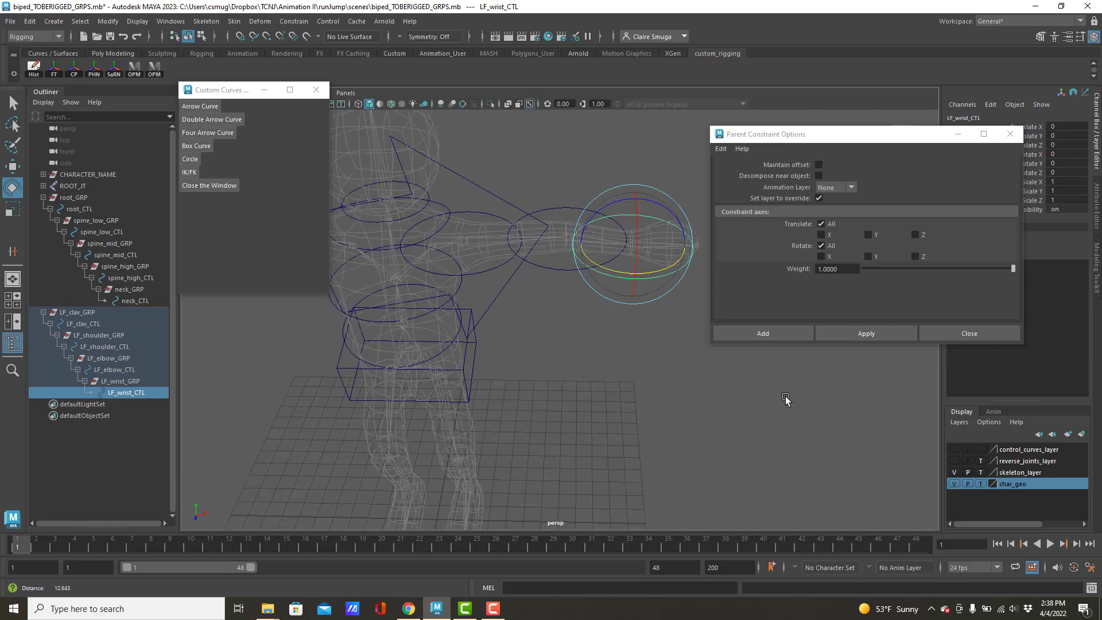
{"action": "left_click", "coordinate": [628, 368]}
{"action": "left_click", "coordinate": [622, 320]}
{"action": "right_click_drag", "start_coordinate": [622, 319], "coordinate": [472, 253]}
{"action": "left_click_drag", "start_coordinate": [434, 194], "coordinate": [691, 356]}
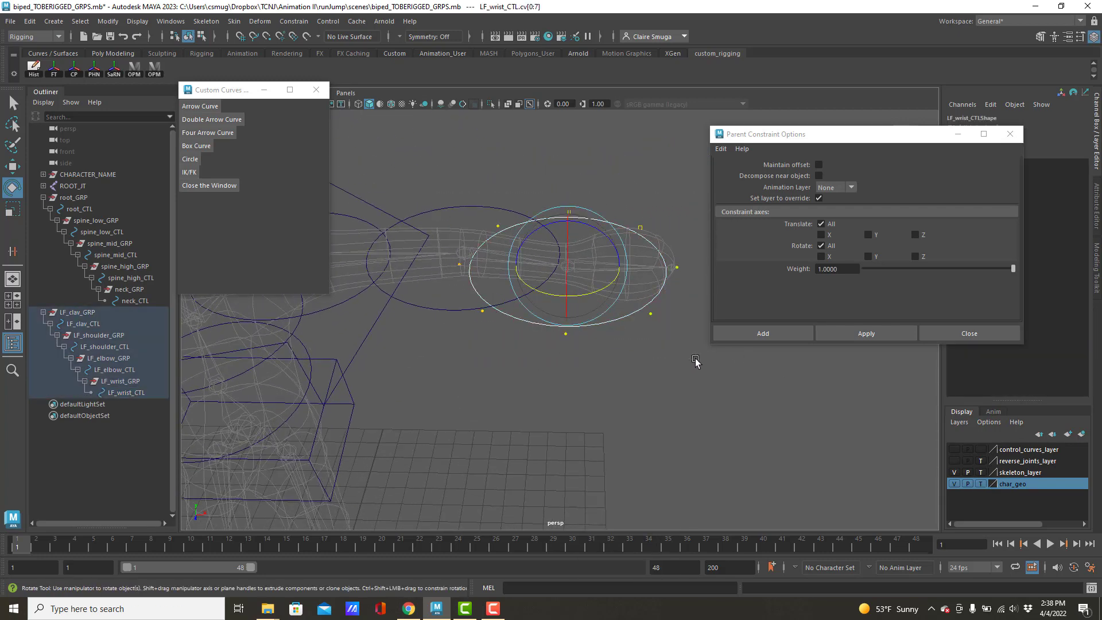
{"action": "left_click_drag", "start_coordinate": [578, 238], "coordinate": [623, 326]}
{"action": "key", "text": "r"}
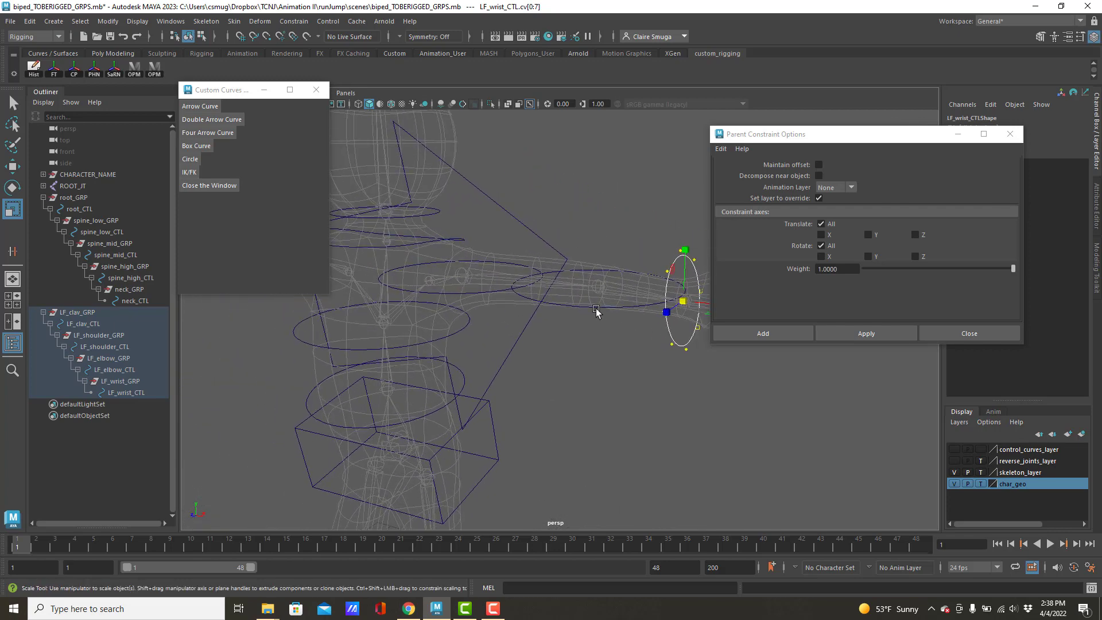
Reshape the left elbow and shoulder rings upright around the arm and shrink the LF_clav_CTL arrow above the shoulder
{"action": "left_click", "coordinate": [597, 310]}
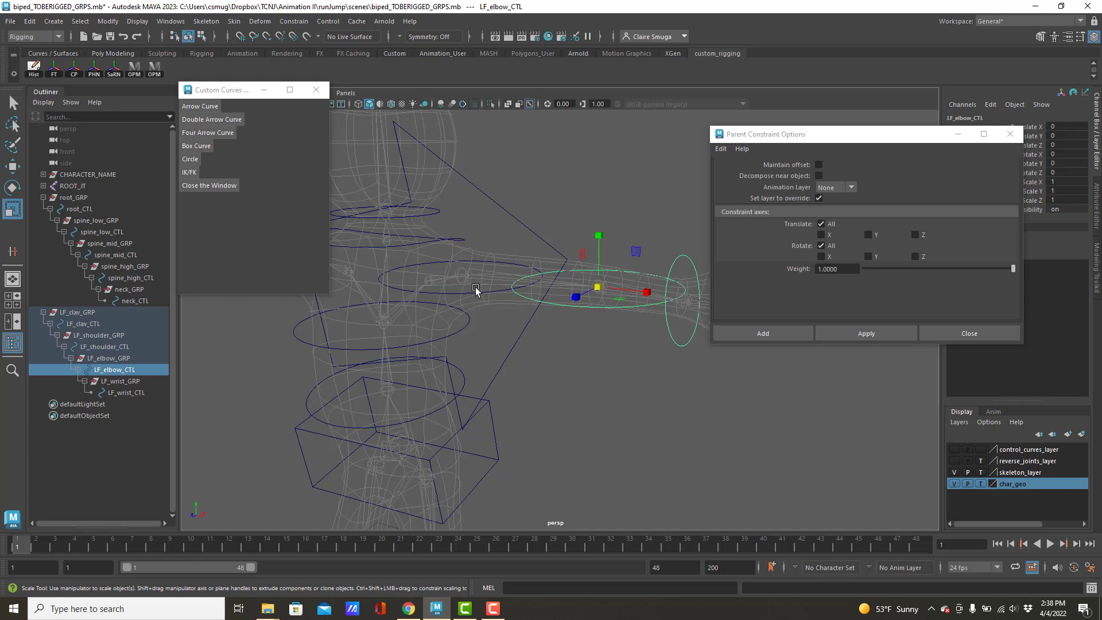
{"action": "left_click", "coordinate": [505, 229]}
{"action": "left_click", "coordinate": [512, 228]}
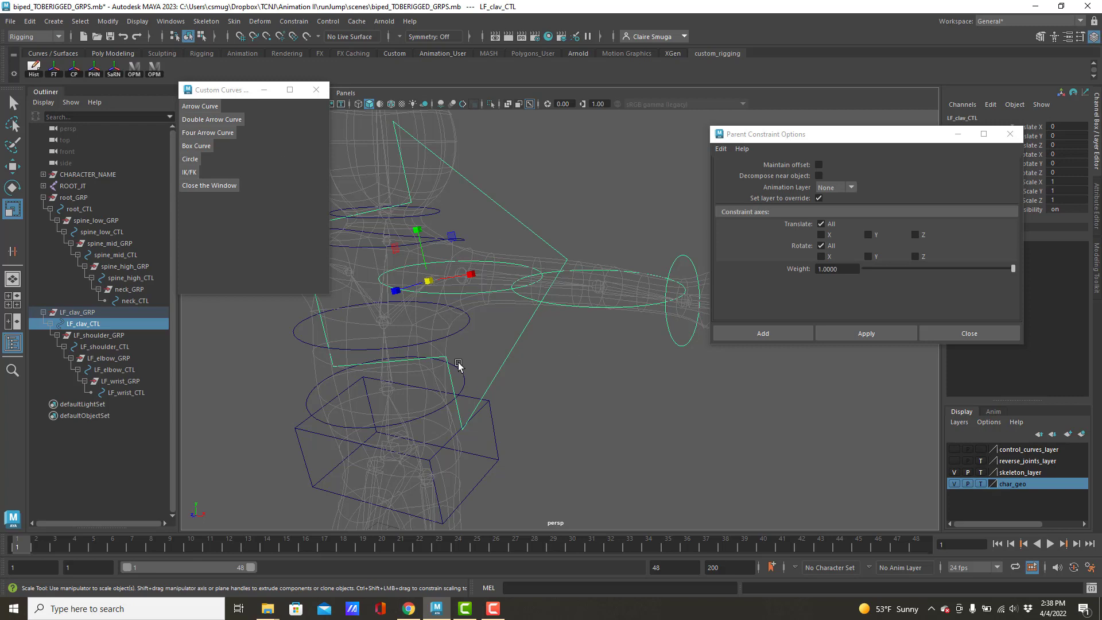
{"action": "key", "text": "bracketleft"}
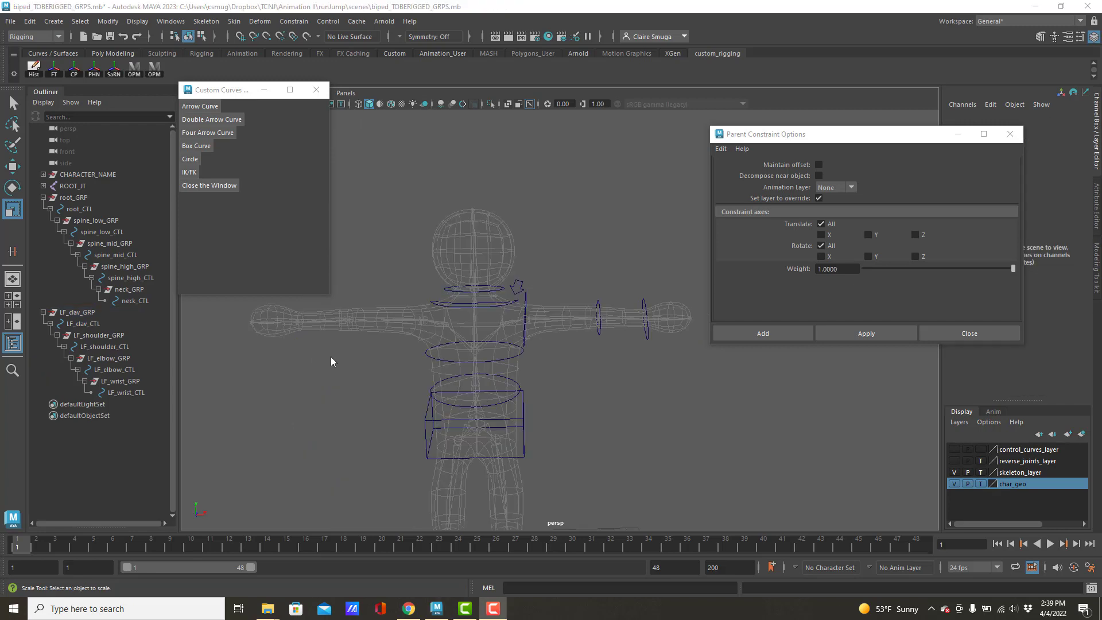
Duplicate the LF_clav_GRP hierarchy and expand the copy to show all its nested groups and controls
{"action": "left_click", "coordinate": [95, 313]}
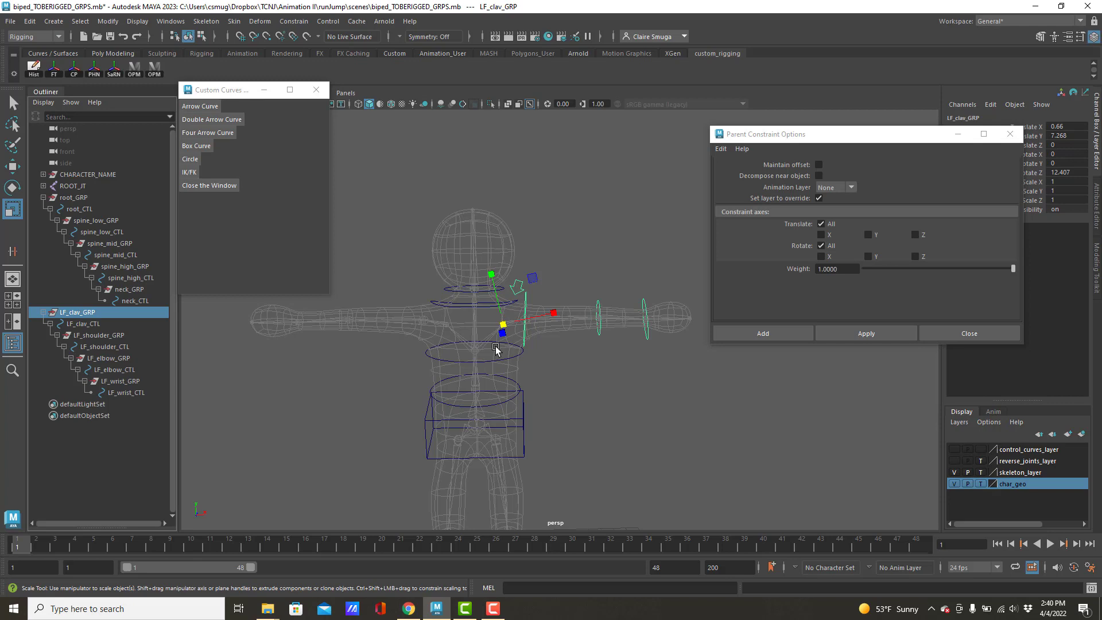
{"action": "key", "text": "ctrl+d"}
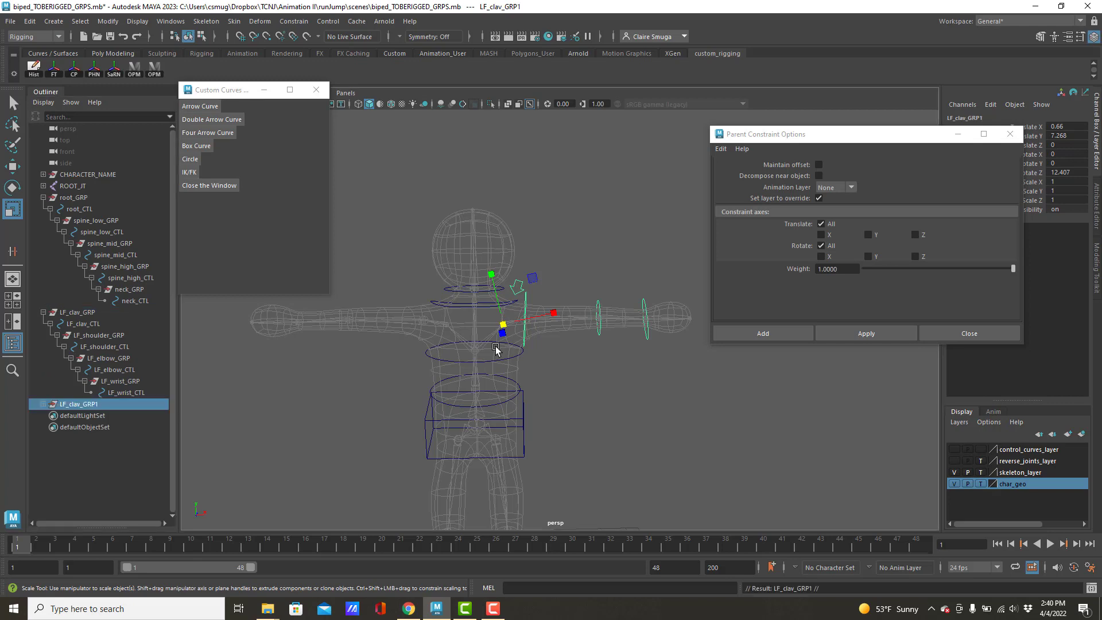
{"action": "left_click", "coordinate": [44, 404]}
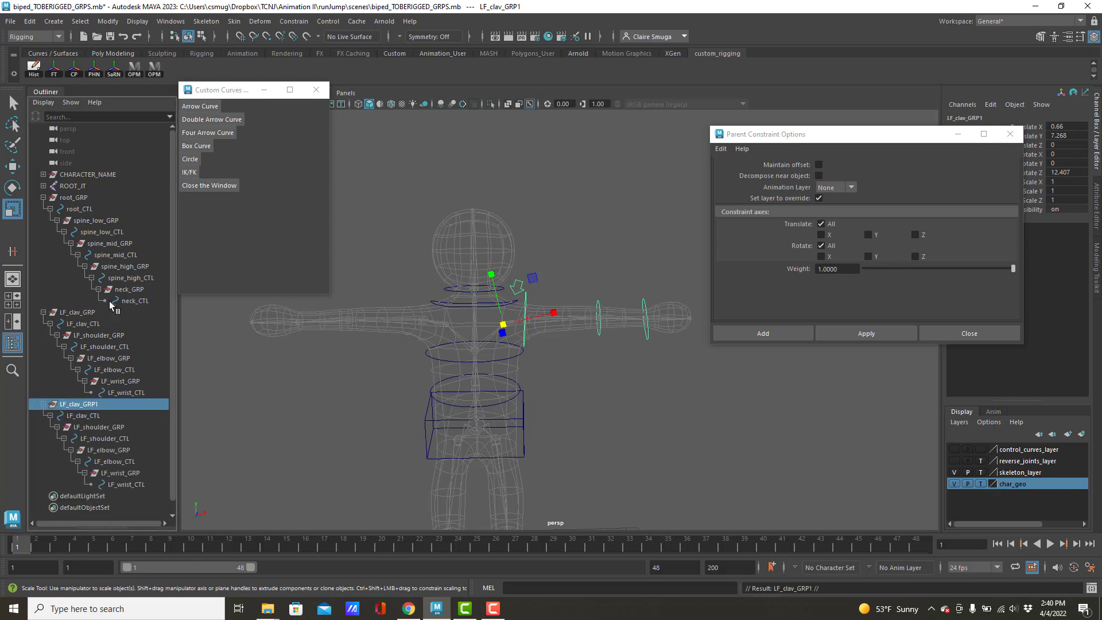
Replace LF with RT in all names of the duplicated clavicle hierarchy
{"action": "left_click", "coordinate": [117, 72]}
{"action": "left_click_drag", "start_coordinate": [802, 143], "coordinate": [567, 227]}
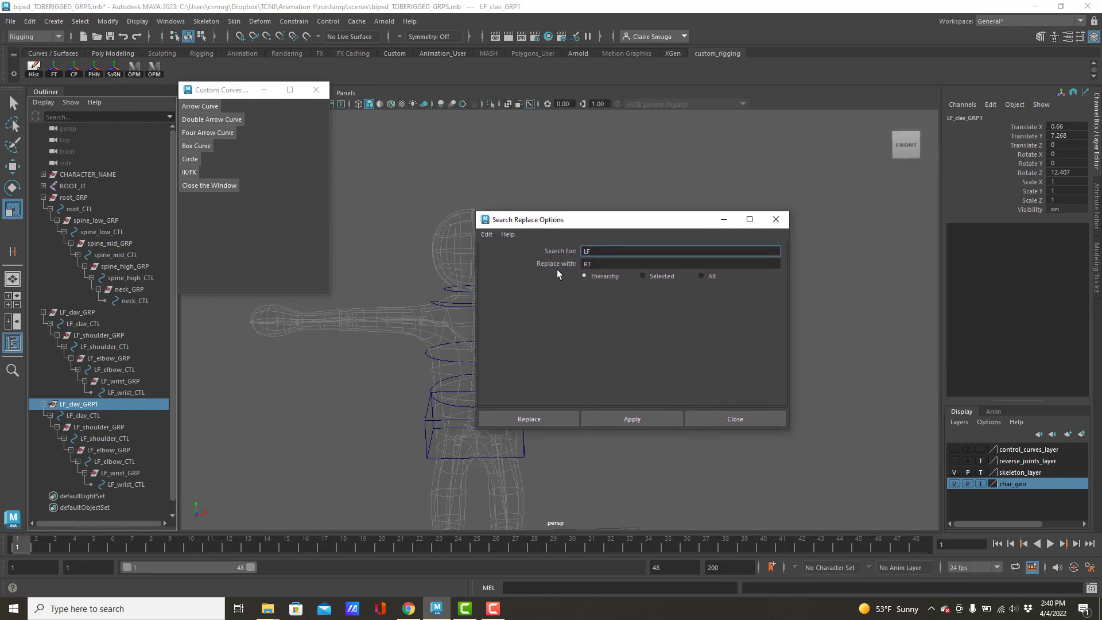
{"action": "left_click", "coordinate": [621, 414]}
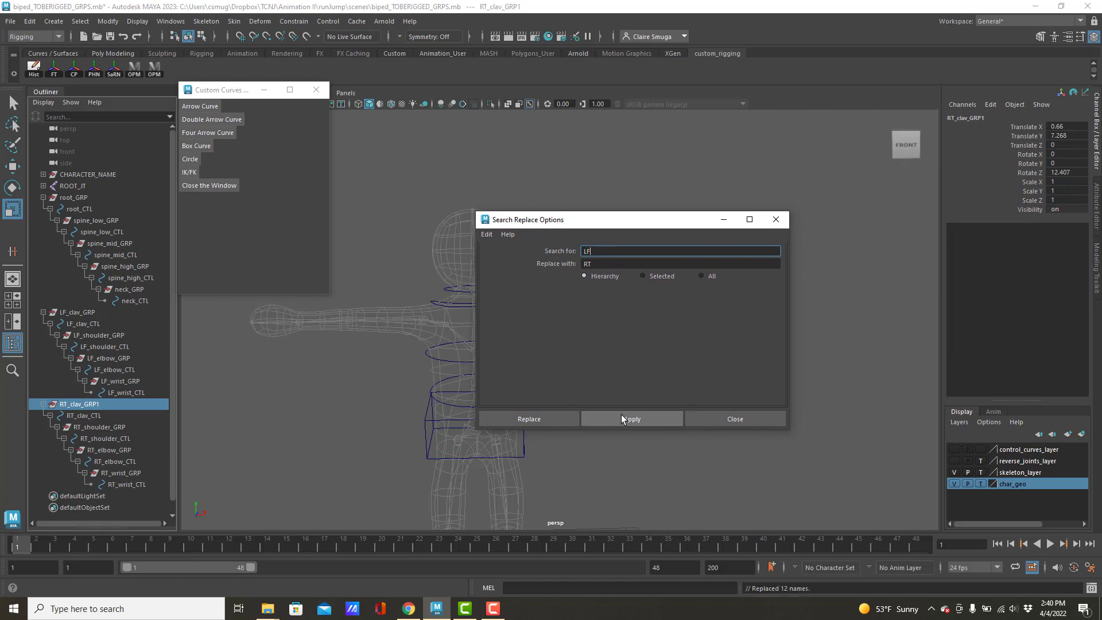
{"action": "left_click", "coordinate": [775, 219]}
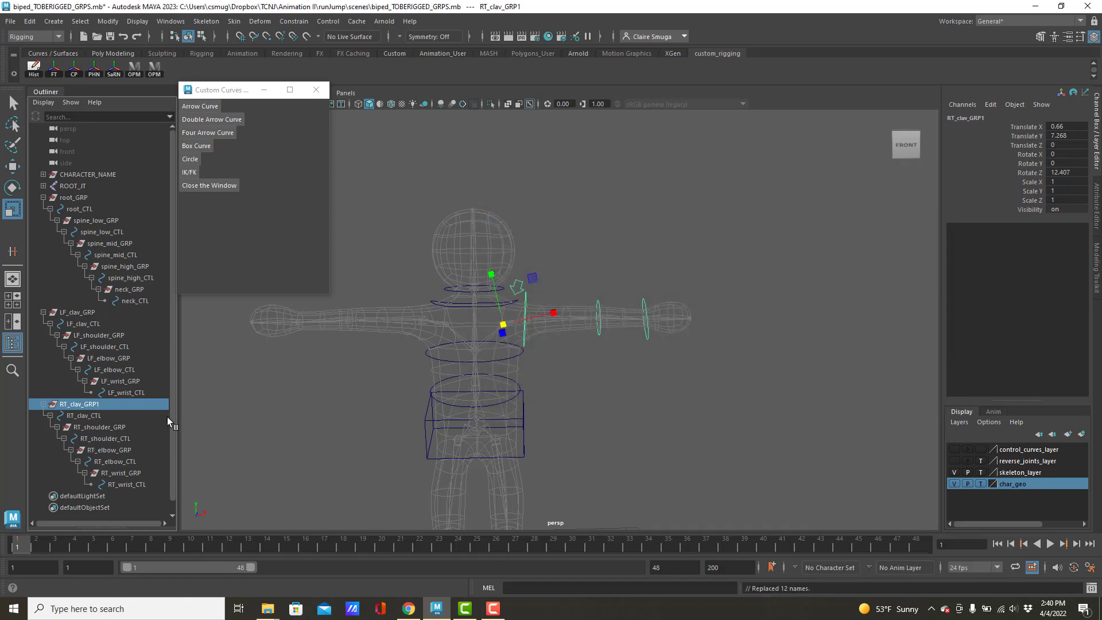
Rename the duplicated top group as RT_clav_GRP
{"action": "double_click", "coordinate": [101, 404]}
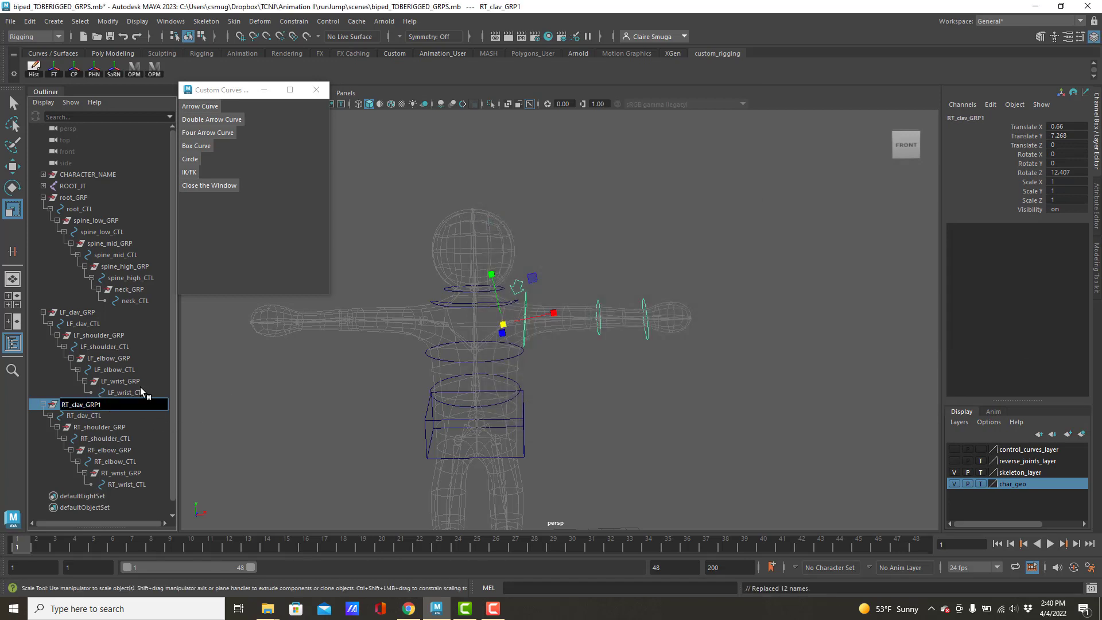
{"action": "key", "text": "Return"}
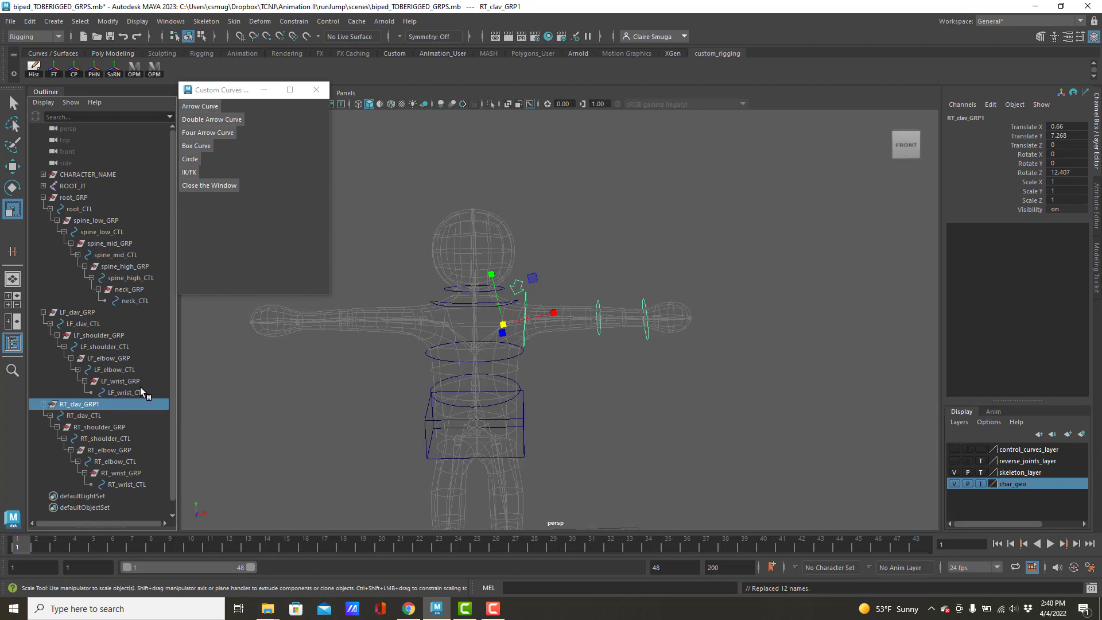
{"action": "double_click", "coordinate": [80, 405]}
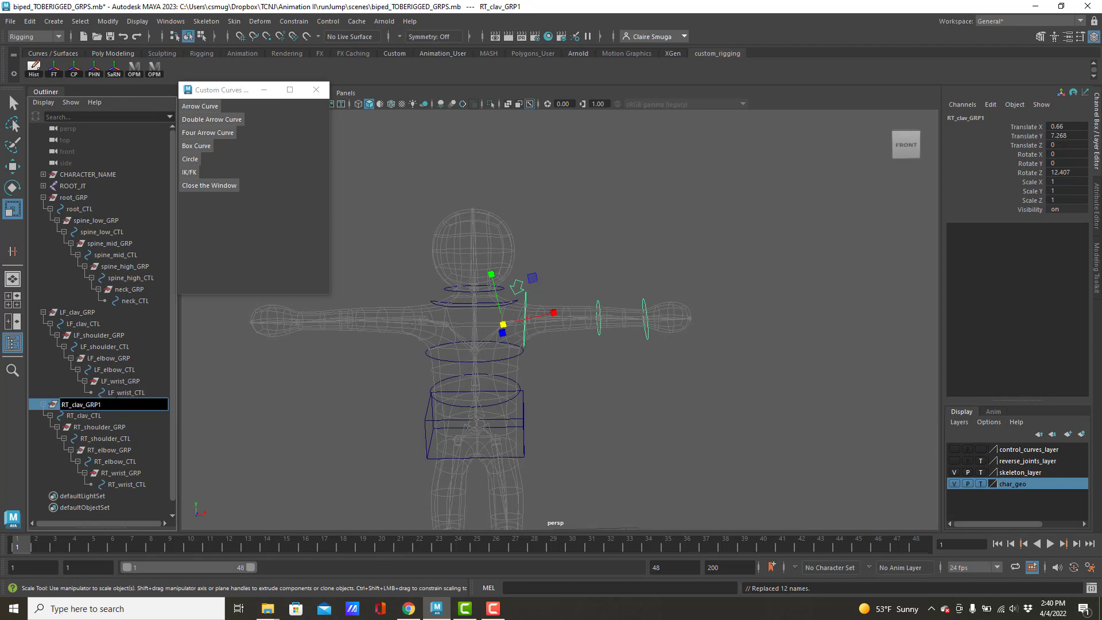
{"action": "key", "text": "Return"}
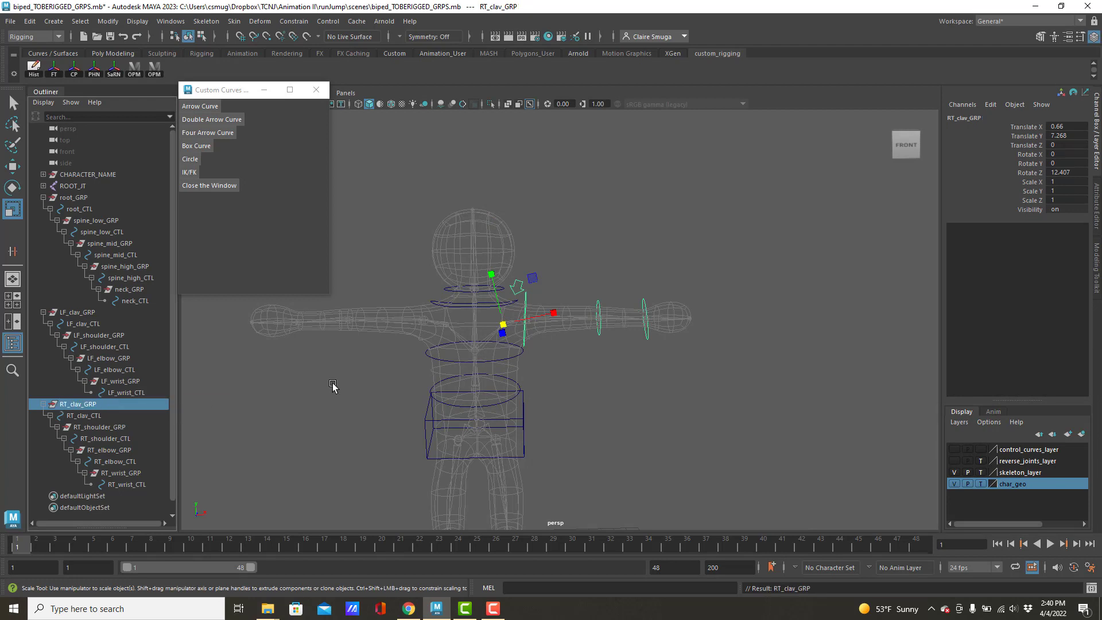
Return skeleton_layer to normal display and parent-constrain RT_clav_GRP to the RT_clav_JT joint without maintaining offset
{"action": "left_click", "coordinate": [981, 472]}
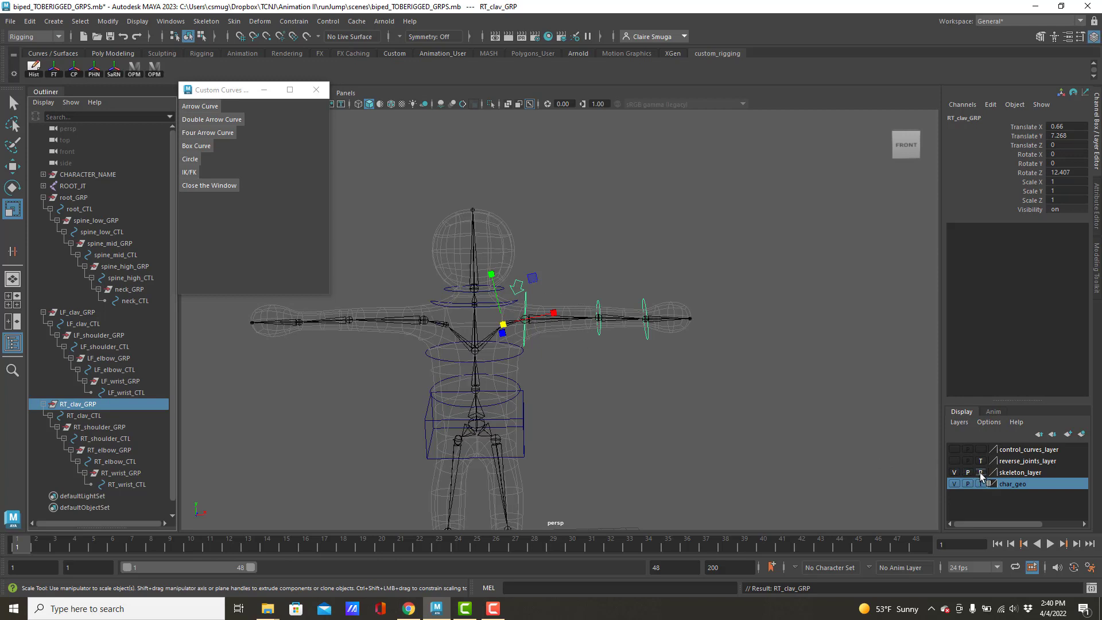
{"action": "middle_click_drag", "start_coordinate": [448, 381], "coordinate": [603, 389], "text": "alt"}
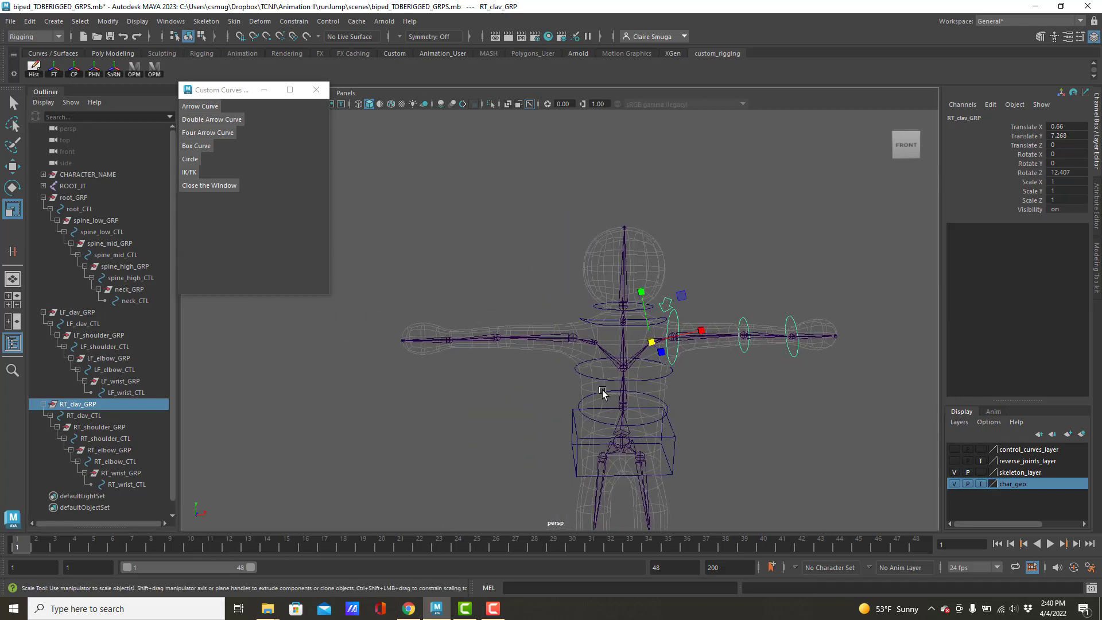
{"action": "left_click", "coordinate": [588, 339]}
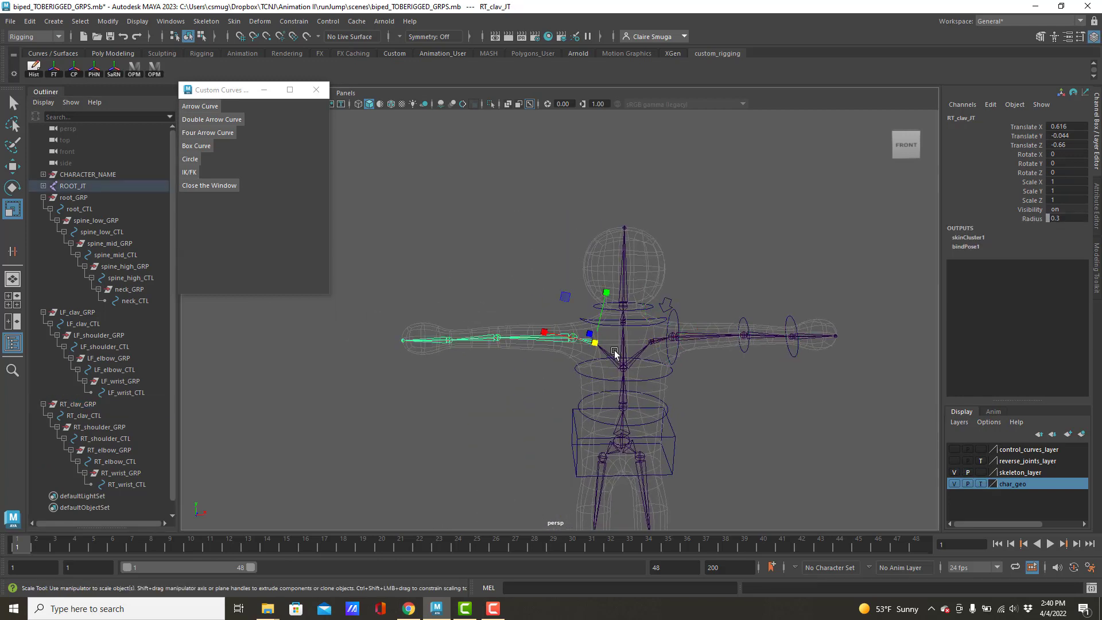
{"action": "left_click", "coordinate": [76, 402]}
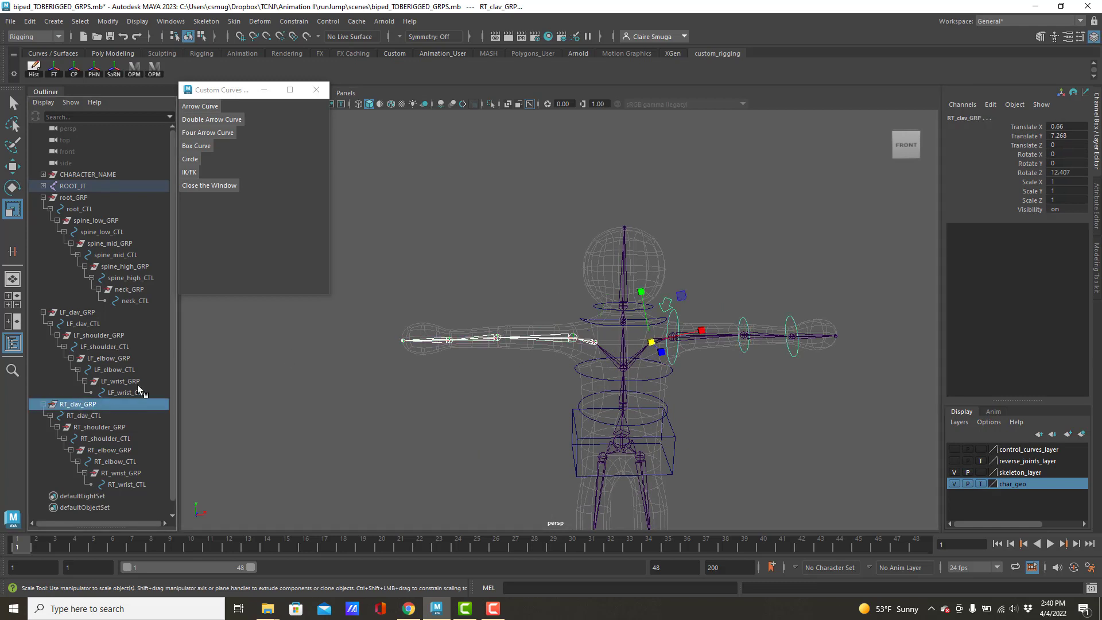
{"action": "left_click", "coordinate": [302, 24]}
{"action": "left_click", "coordinate": [402, 50]}
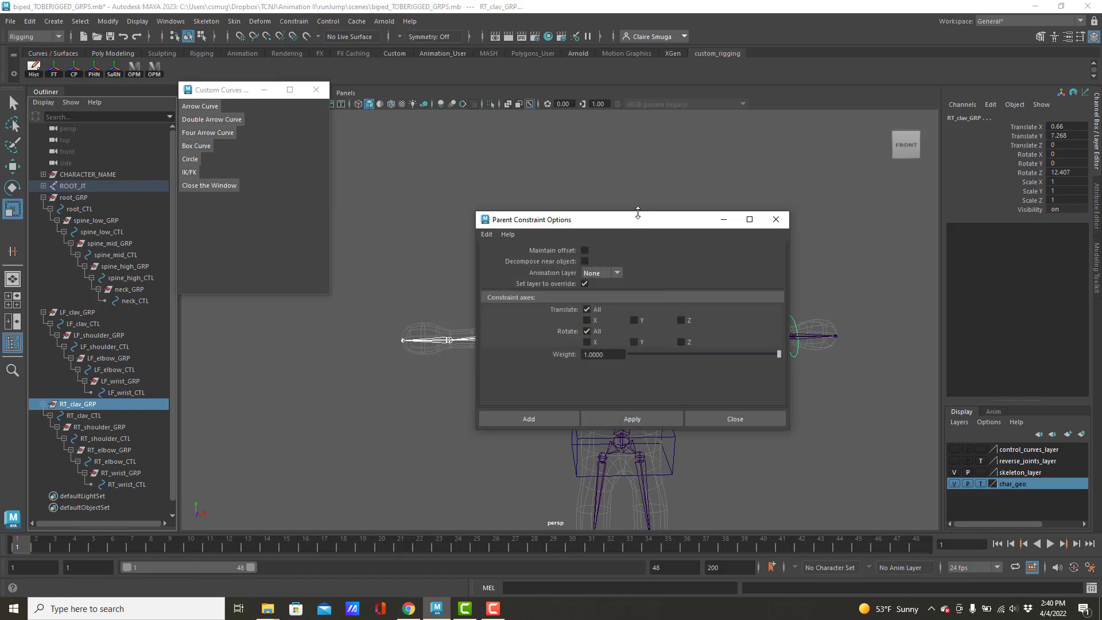
{"action": "left_click_drag", "start_coordinate": [638, 216], "coordinate": [882, 96]}
{"action": "left_click", "coordinate": [879, 301]}
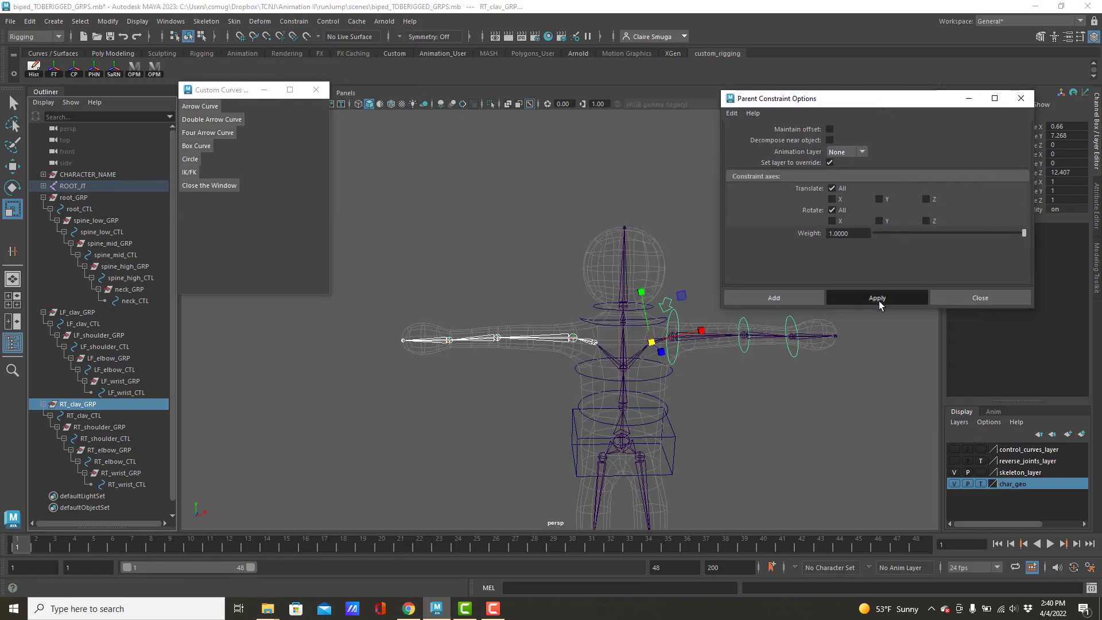
{"action": "mouse_move", "coordinate": [658, 362]}
{"action": "left_mouse_down", "text": "alt"}
{"action": "mouse_move", "coordinate": [779, 367]}
{"action": "mouse_move", "coordinate": [706, 359]}
{"action": "mouse_move", "coordinate": [716, 354]}
{"action": "mouse_move", "coordinate": [664, 360]}
{"action": "mouse_move", "coordinate": [677, 362]}
{"action": "left_mouse_up", "text": "alt"}
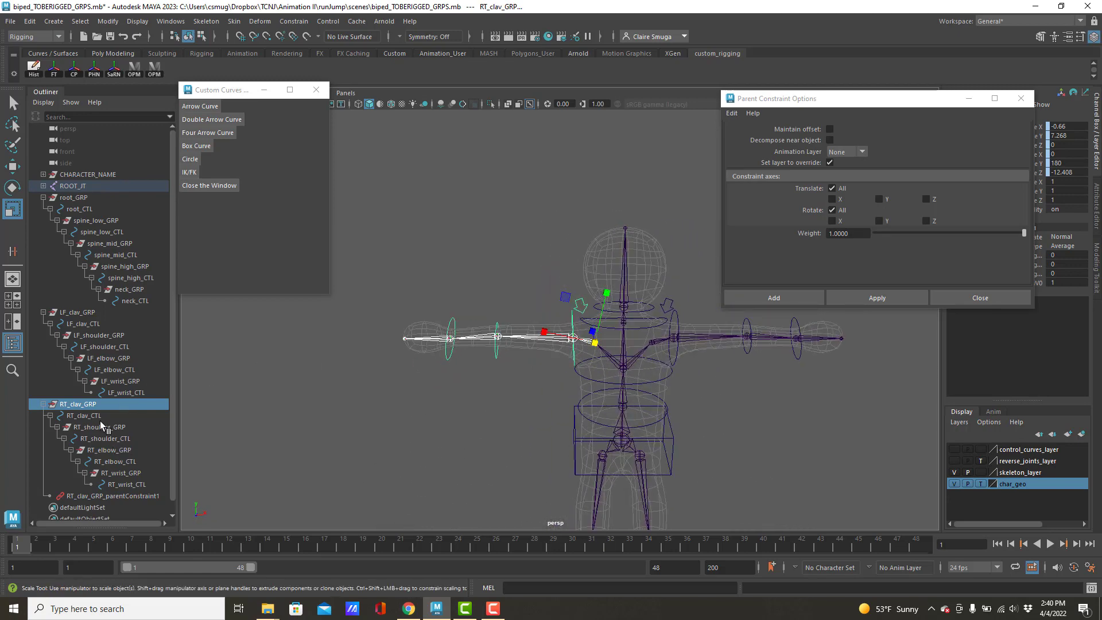
Parent-constrain RT_shoulder_GRP to the right shoulder joint without maintaining offset
{"action": "left_click", "coordinate": [545, 367]}
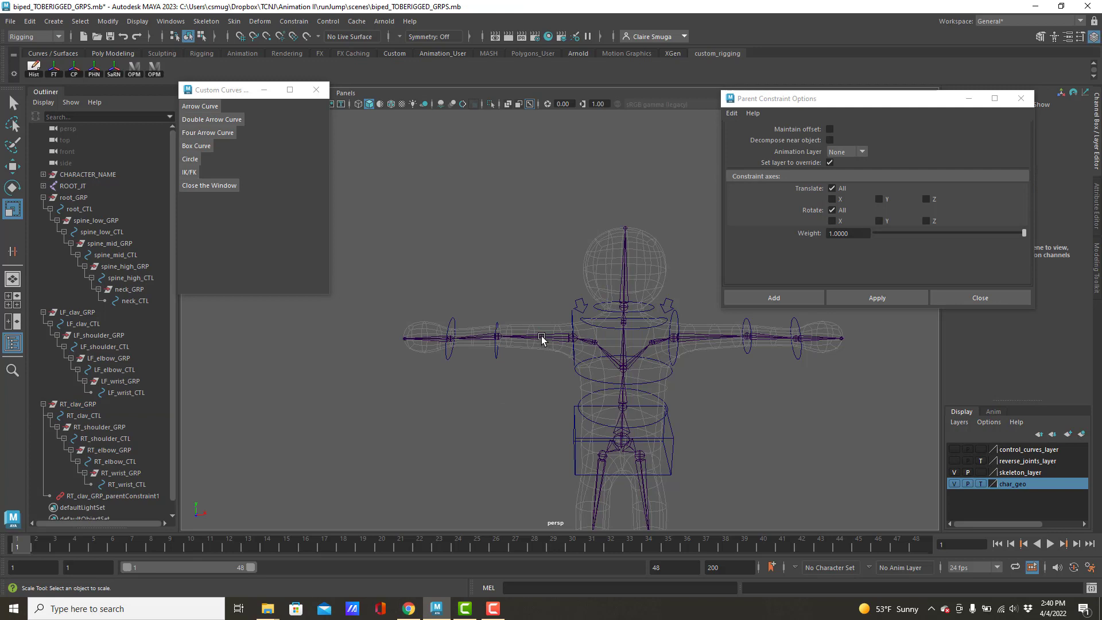
{"action": "left_click", "coordinate": [543, 340]}
{"action": "left_click", "coordinate": [118, 427], "text": "ctrl"}
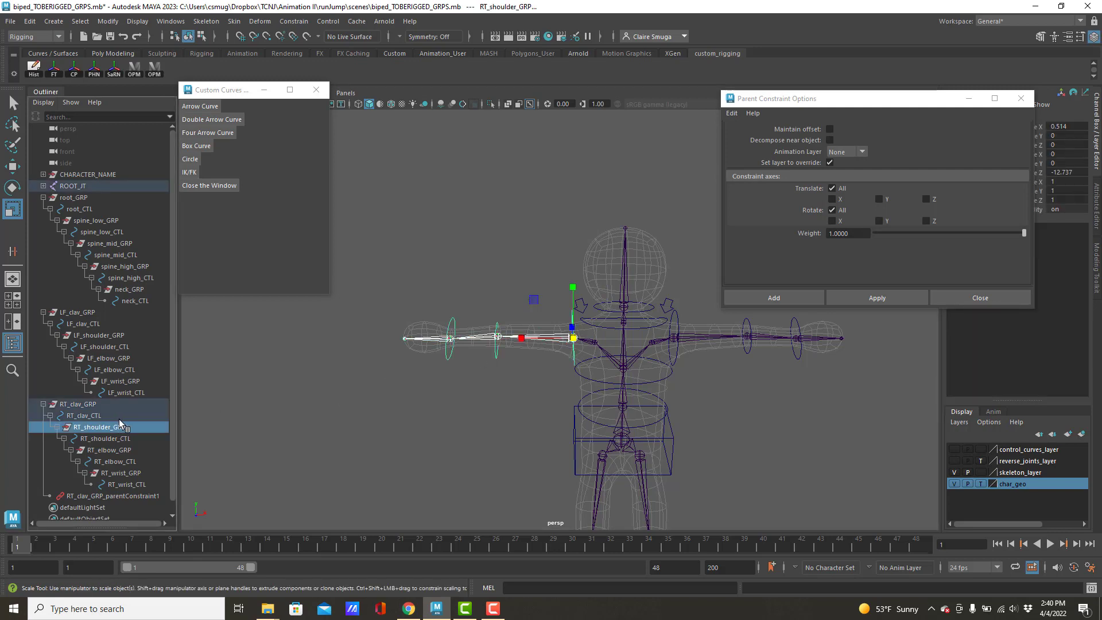
{"action": "left_click", "coordinate": [896, 300]}
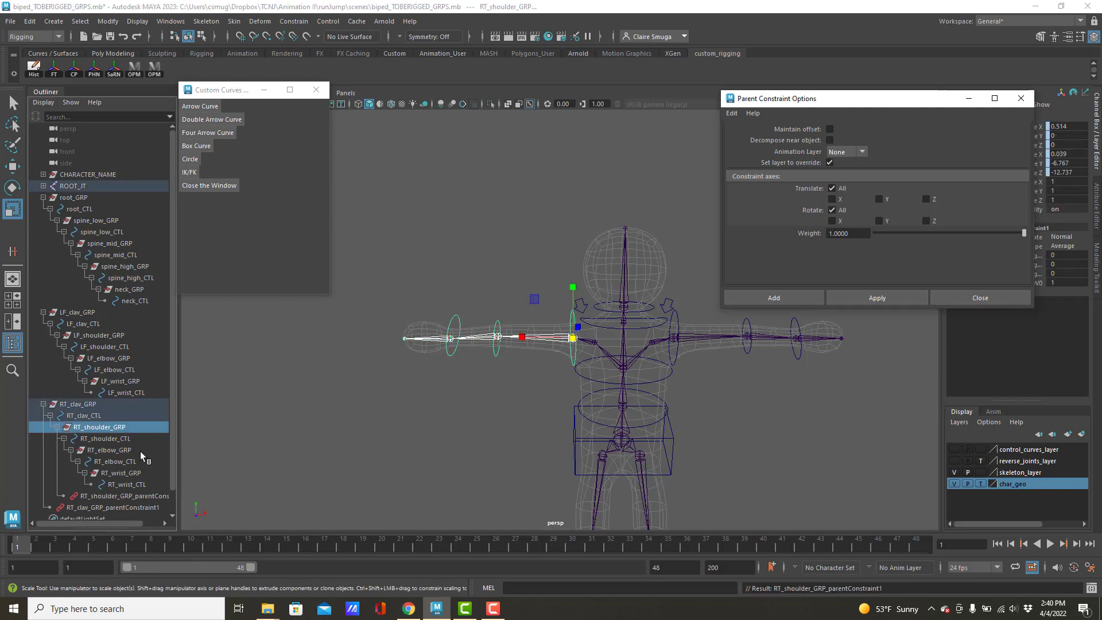
Parent-constrain RT_elbow_GRP to the right elbow joint and RT_wrist_GRP to the right wrist joint without maintaining offset
{"action": "left_click", "coordinate": [492, 381]}
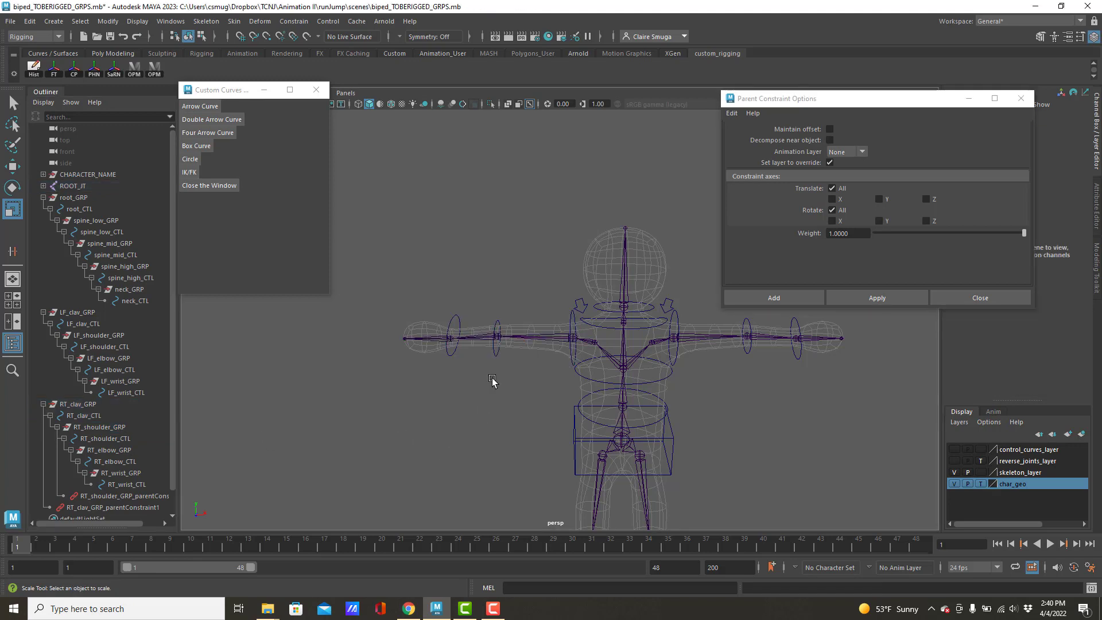
{"action": "left_click", "coordinate": [480, 340]}
{"action": "left_click", "coordinate": [109, 450], "text": "ctrl"}
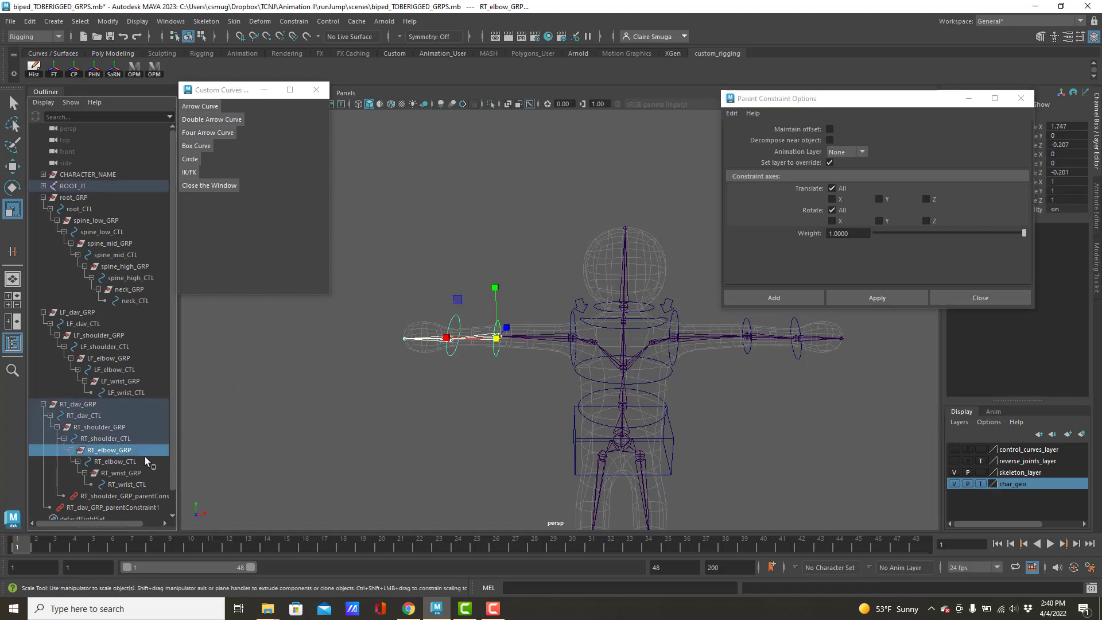
{"action": "left_click", "coordinate": [854, 301]}
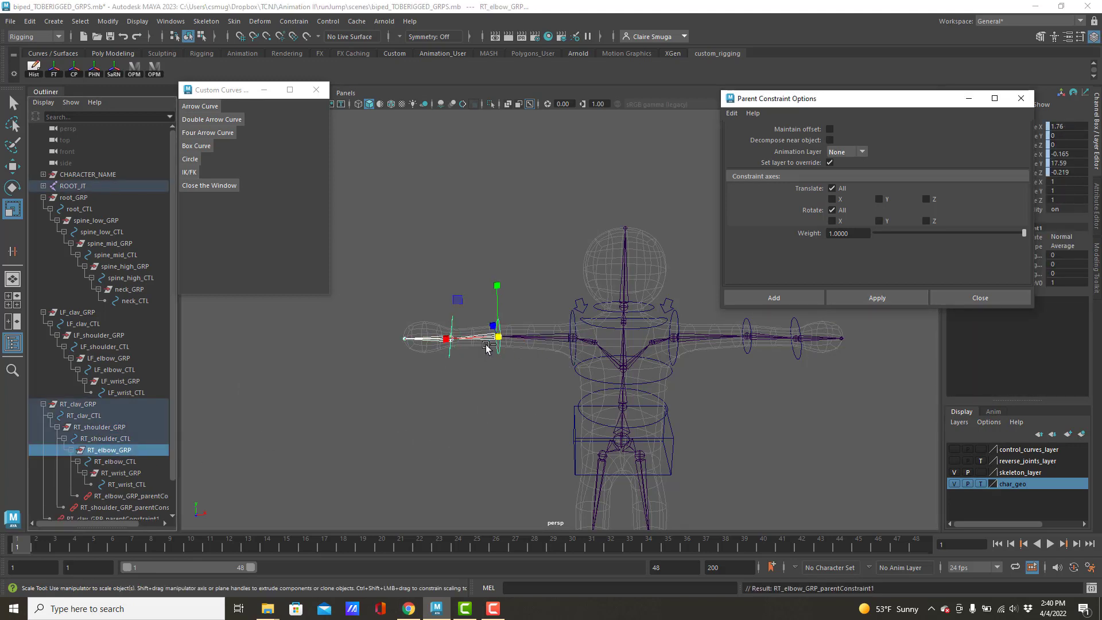
{"action": "left_click", "coordinate": [421, 343]}
{"action": "left_click", "coordinate": [128, 474], "text": "ctrl"}
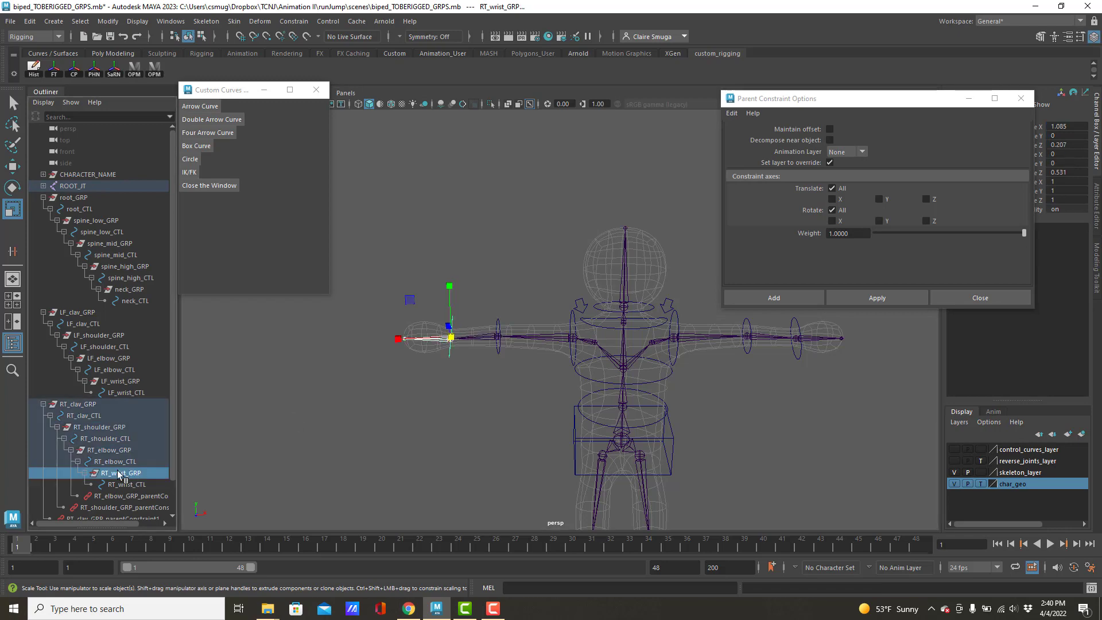
{"action": "left_click", "coordinate": [870, 301]}
Delete the parent constraints of the right wrist, elbow, shoulder and clavicle groups and close the Parent Constraint Options
{"action": "left_click_drag", "start_coordinate": [307, 467], "coordinate": [283, 406], "text": "alt"}
{"action": "scroll", "coordinate": [145, 459], "scroll_direction": "down", "scroll_amount": 2}
{"action": "left_click", "coordinate": [138, 446]}
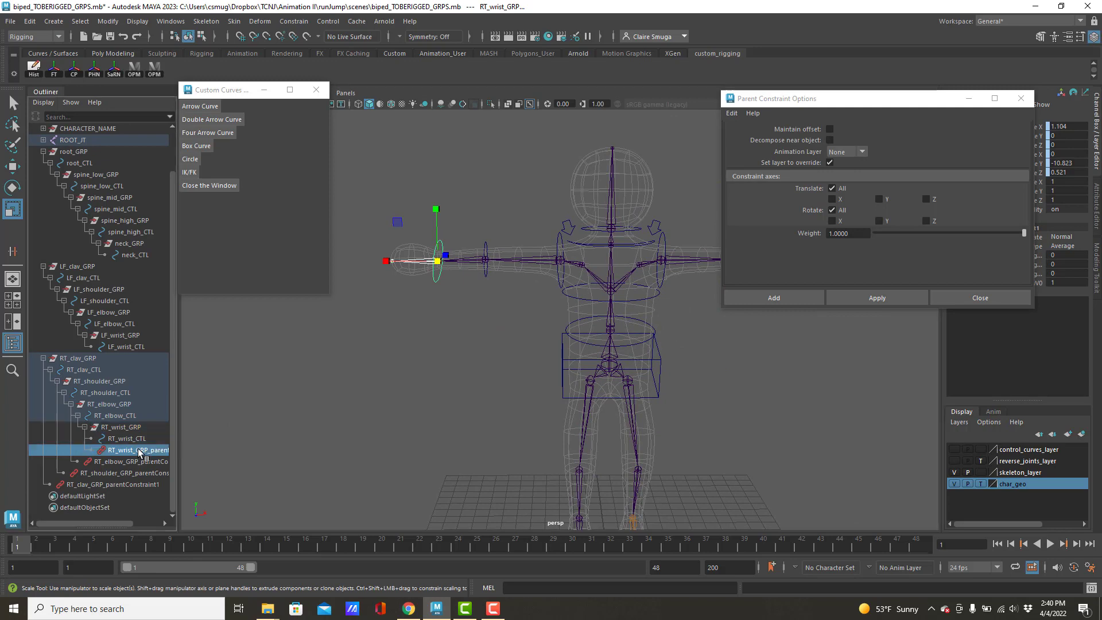
{"action": "key", "text": "Delete"}
{"action": "left_click", "coordinate": [128, 460]}
{"action": "key", "text": "Delete"}
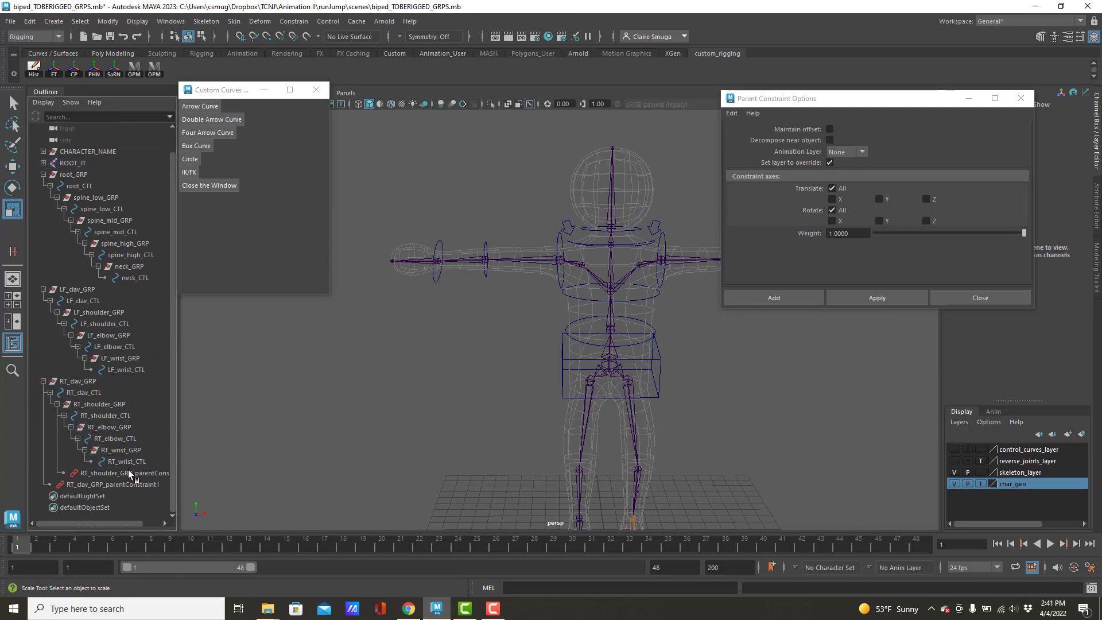
{"action": "left_click", "coordinate": [129, 470]}
{"action": "key", "text": "Delete"}
{"action": "left_click", "coordinate": [126, 481]}
{"action": "key", "text": "Delete"}
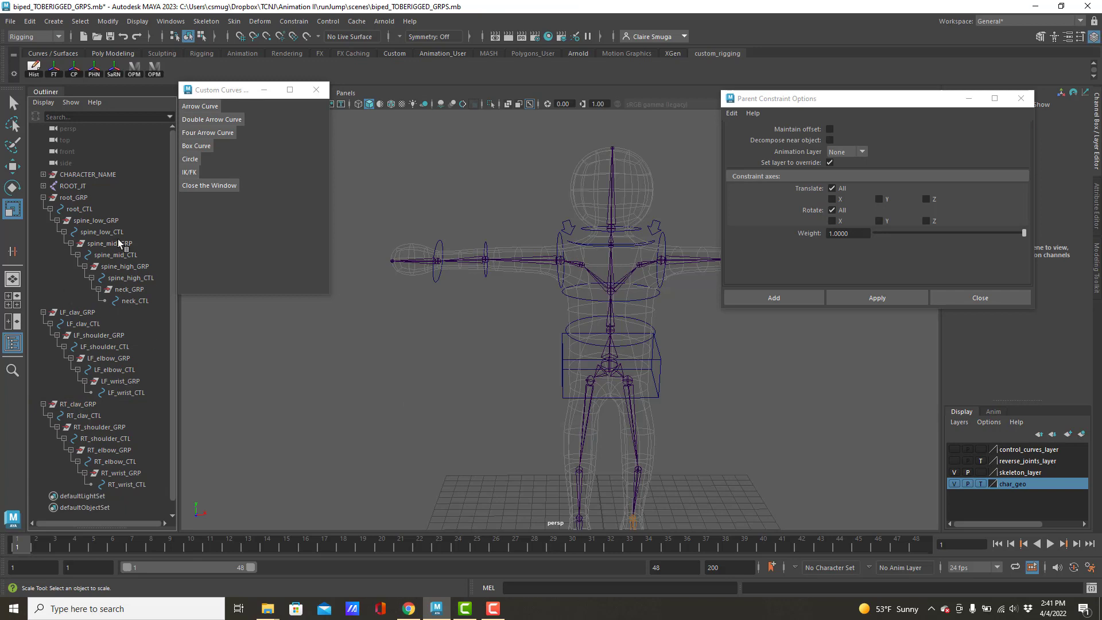
{"action": "left_click", "coordinate": [1021, 98]}
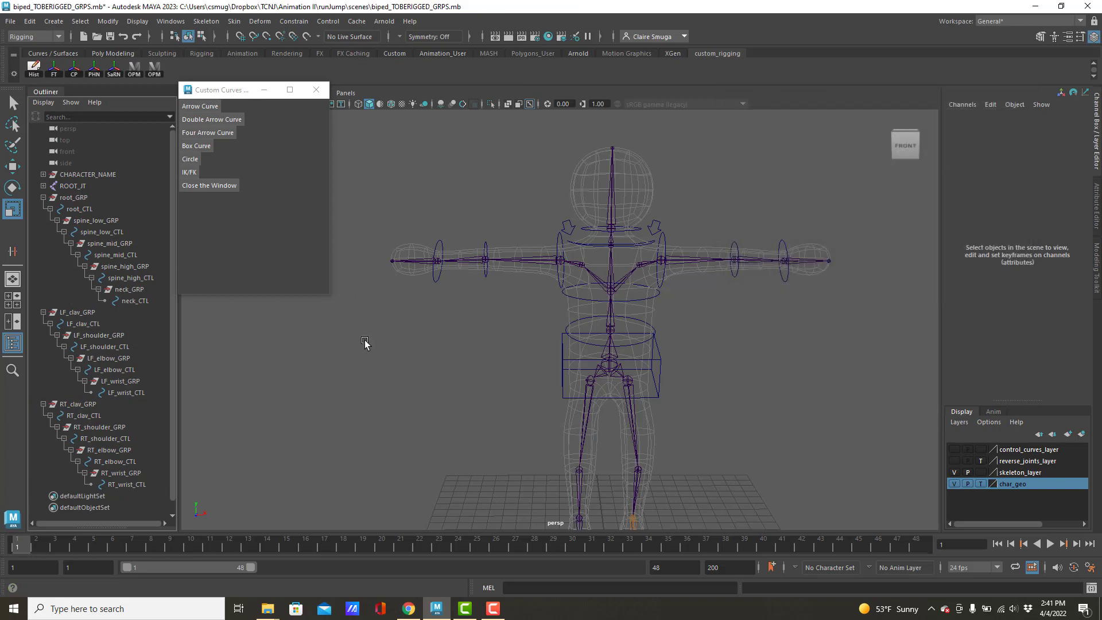
Parent LF_clav_GRP and RT_clav_GRP under spine_mid_CTL, collapsing both clavicle hierarchies beforehand
{"action": "left_click", "coordinate": [613, 289]}
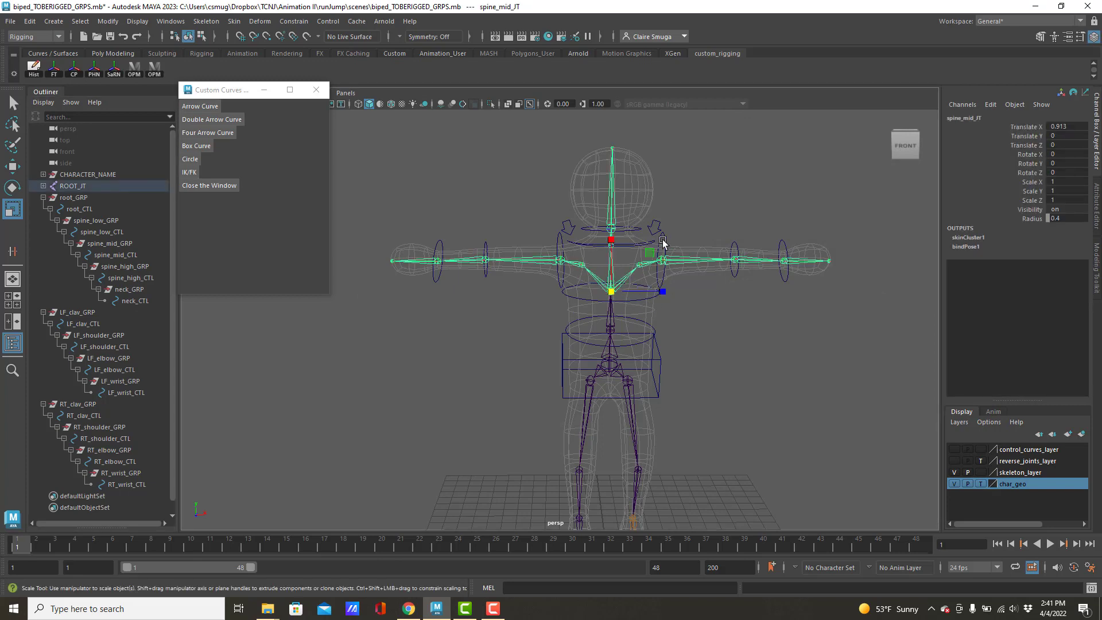
{"action": "left_click", "coordinate": [123, 255]}
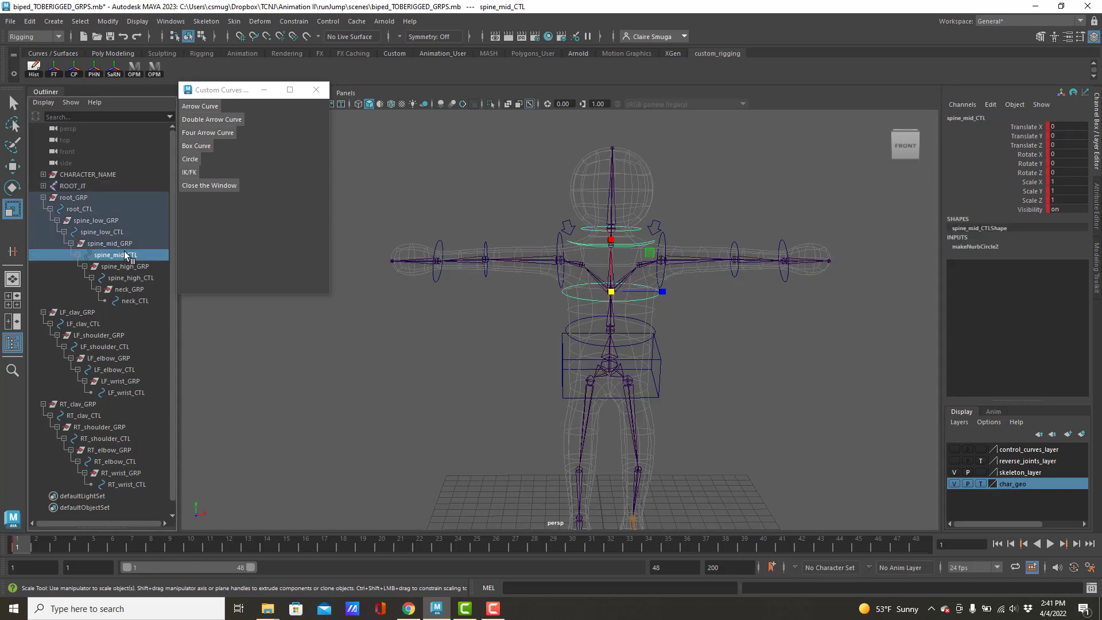
{"action": "left_click", "coordinate": [43, 312]}
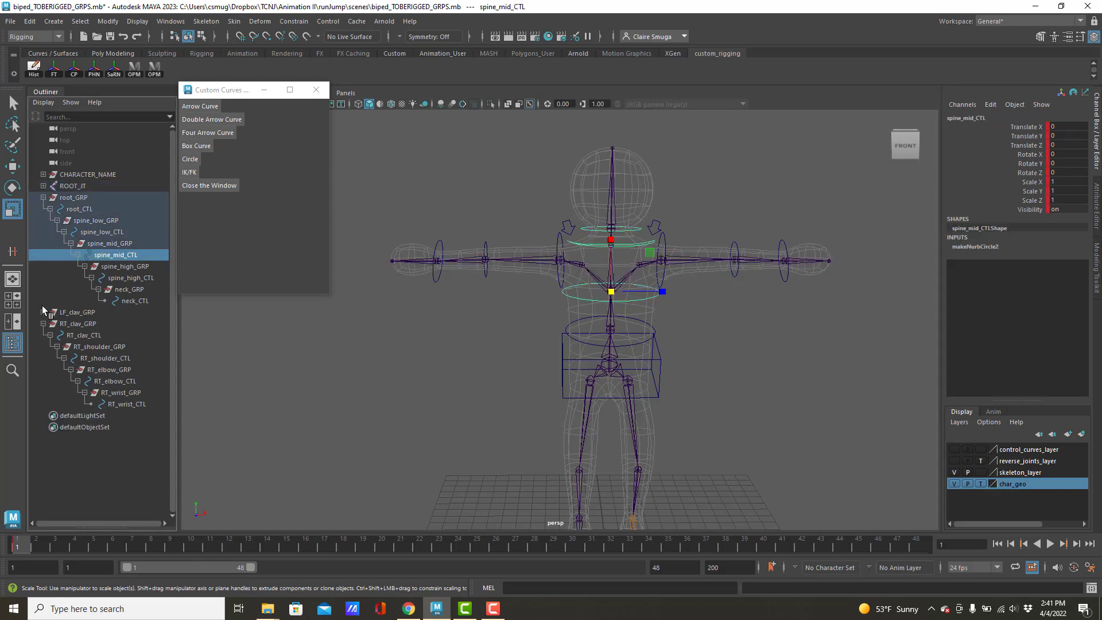
{"action": "left_click", "coordinate": [43, 323]}
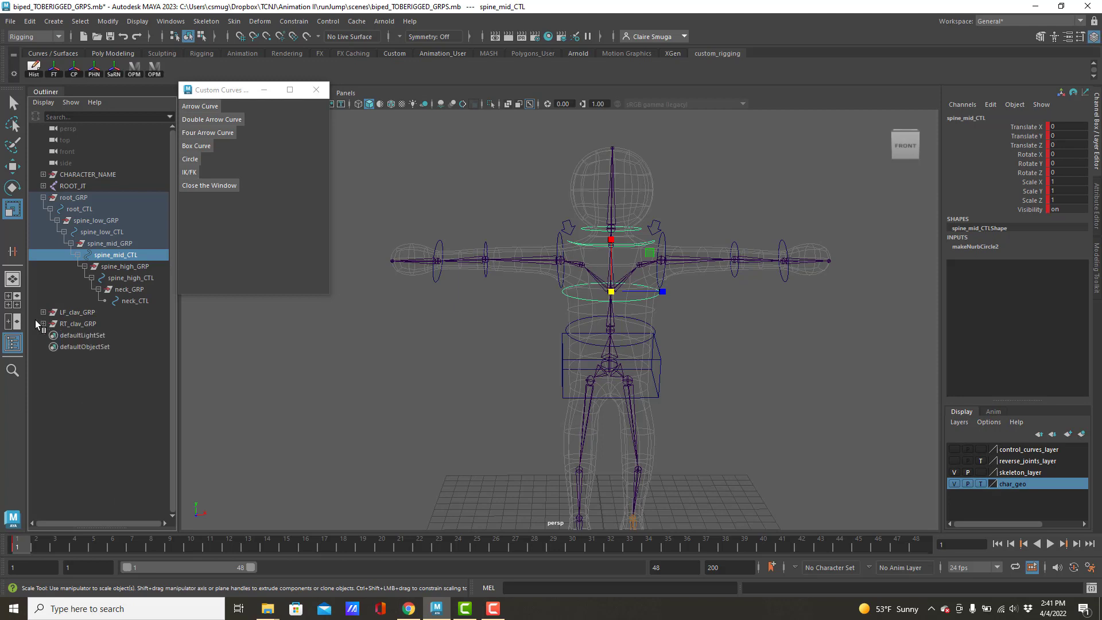
{"action": "left_click", "coordinate": [82, 313]}
{"action": "middle_click_drag", "start_coordinate": [70, 314], "coordinate": [120, 257]}
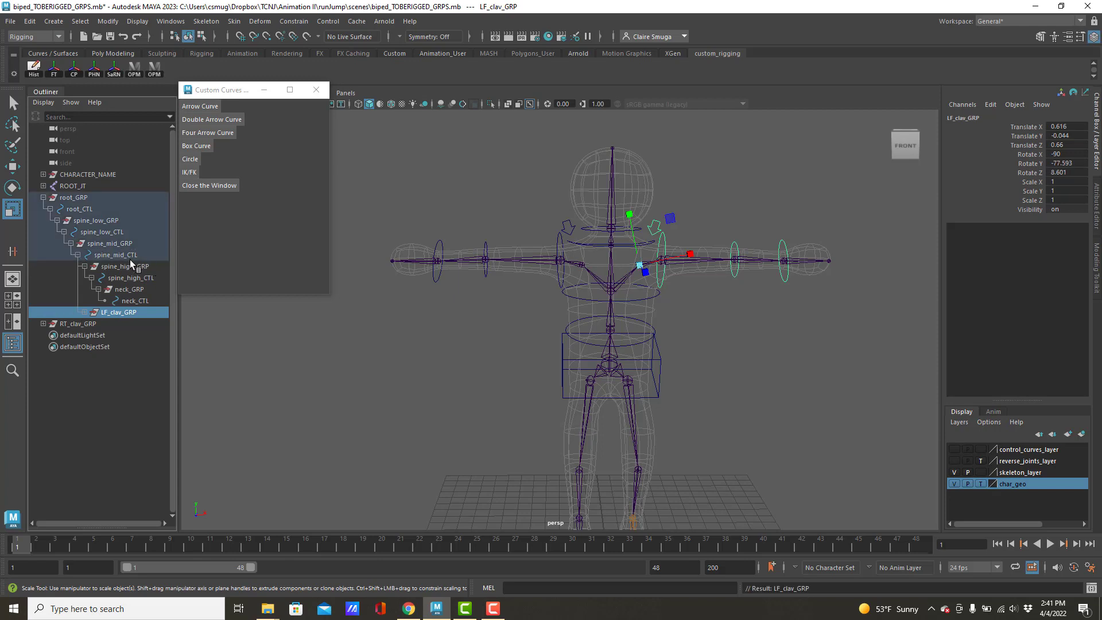
{"action": "left_click", "coordinate": [72, 324]}
{"action": "middle_click_drag", "start_coordinate": [70, 325], "coordinate": [128, 261]}
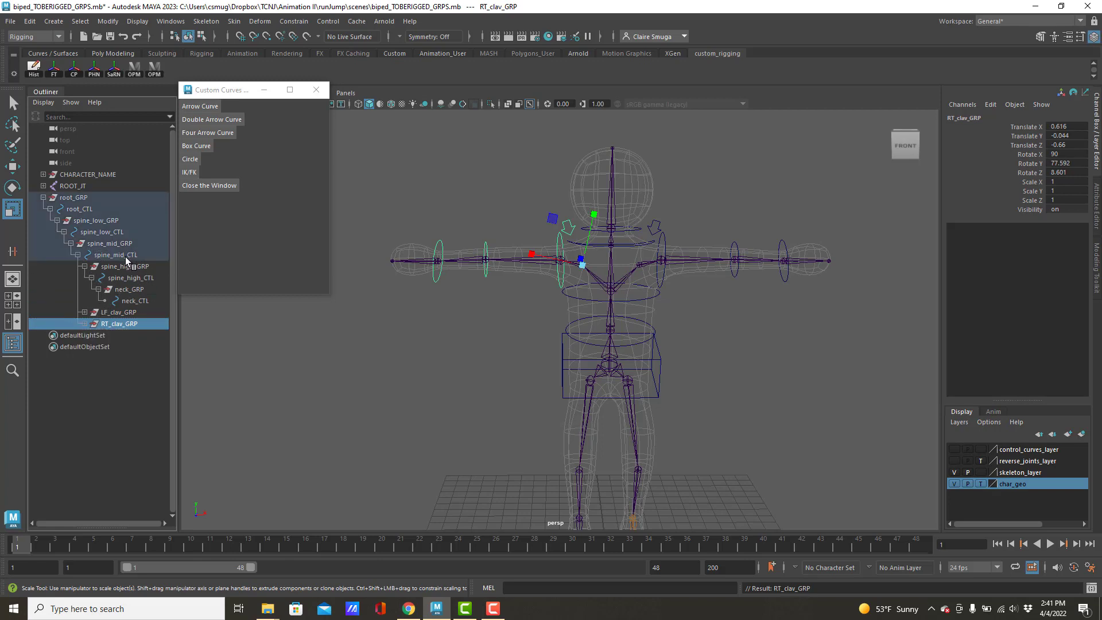
Inspect the nesting from root_GRP down to spine_mid_CTL and expand both clavicle groups to show their controls
{"action": "left_click", "coordinate": [82, 199]}
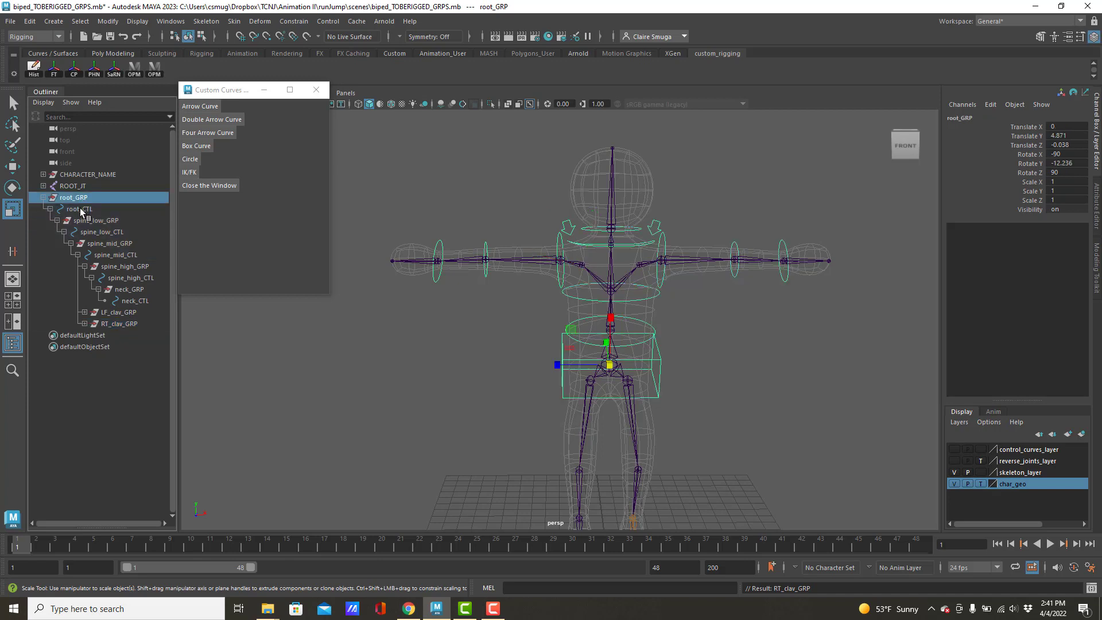
{"action": "left_click", "coordinate": [81, 210]}
{"action": "left_click", "coordinate": [84, 221]}
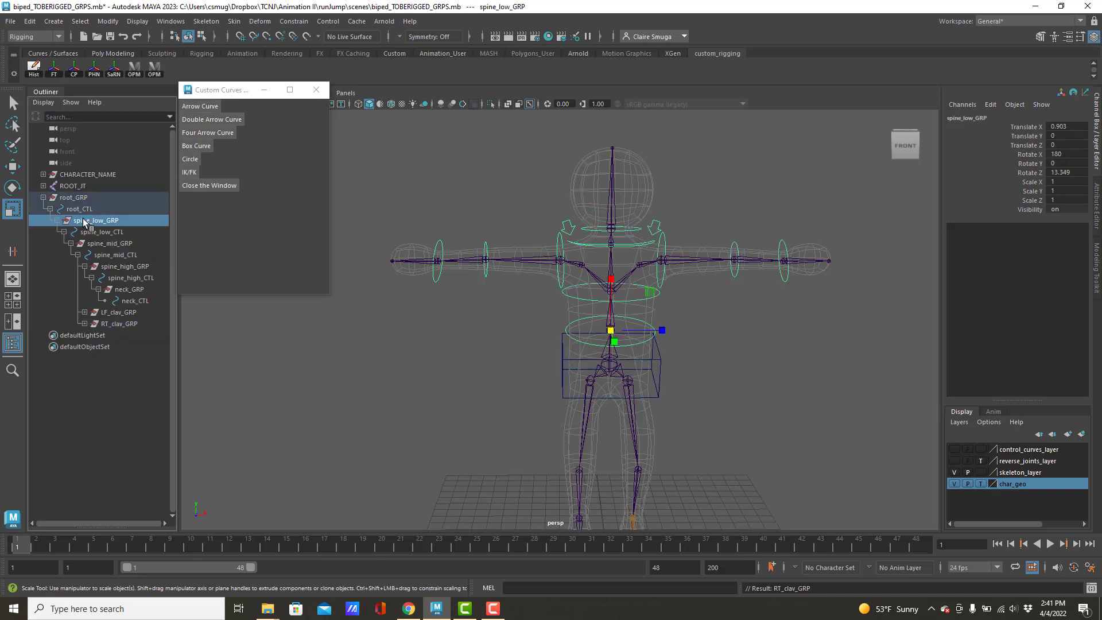
{"action": "left_click", "coordinate": [89, 233]}
{"action": "left_click", "coordinate": [94, 256]}
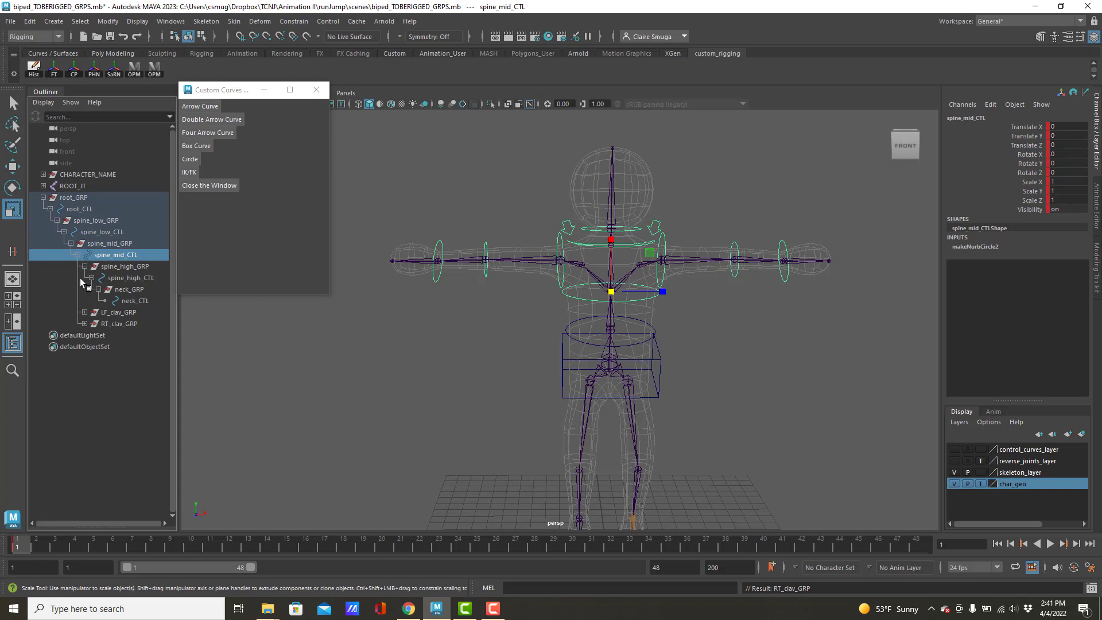
{"action": "left_click", "coordinate": [85, 312]}
{"action": "left_click", "coordinate": [85, 335]}
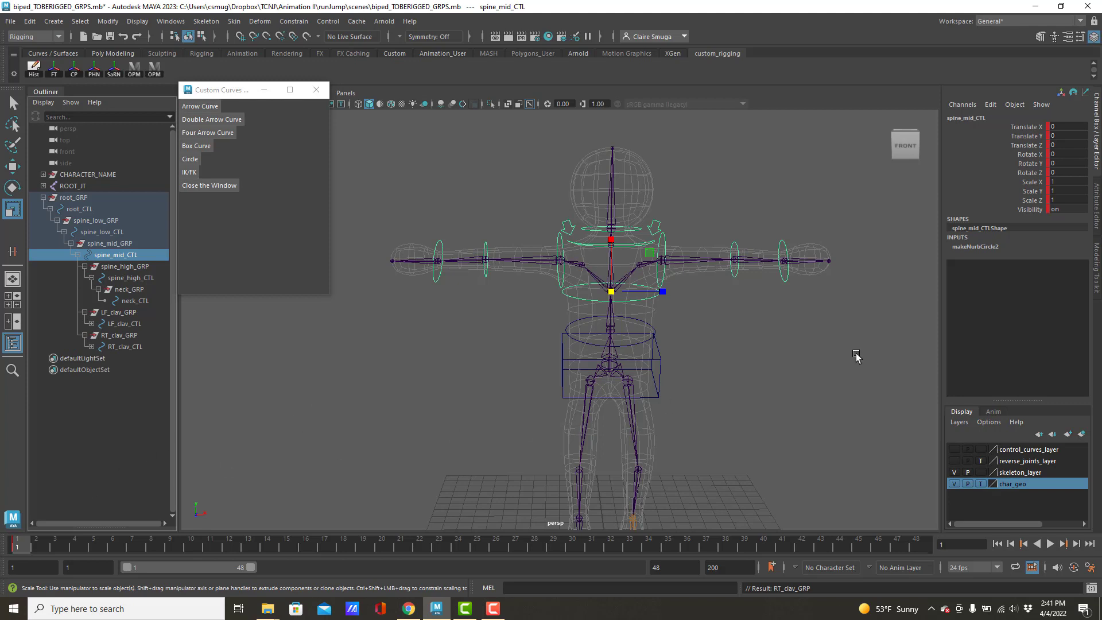
Delete the keyframe on spine_mid_CTL at frame 1 and clear the selection
{"action": "right_click", "coordinate": [25, 542]}
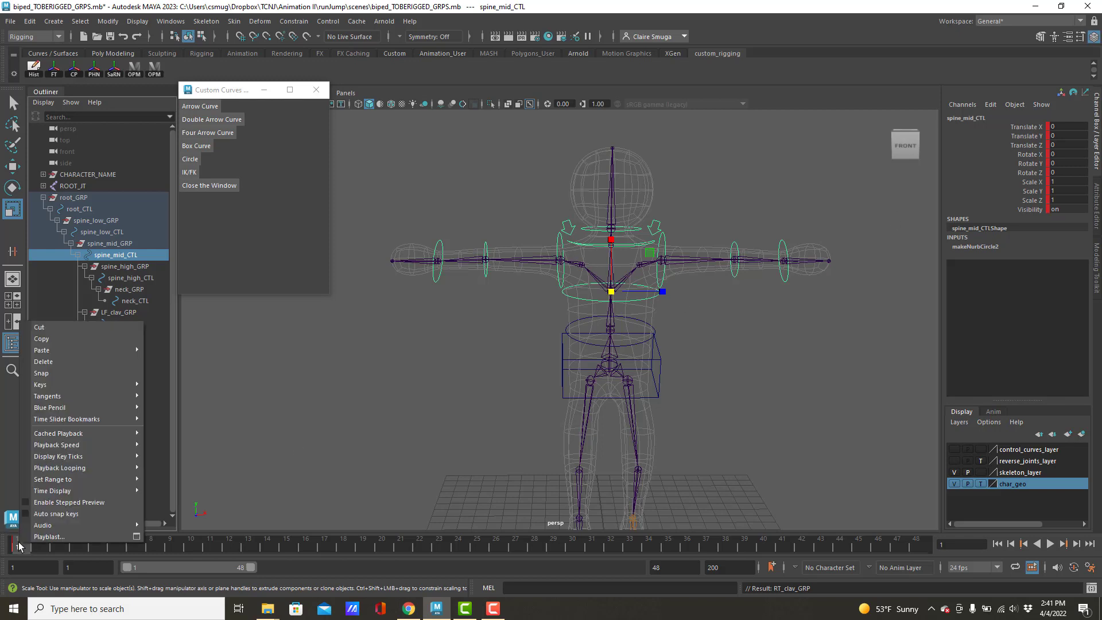
{"action": "left_click", "coordinate": [54, 363]}
{"action": "left_click", "coordinate": [394, 412]}
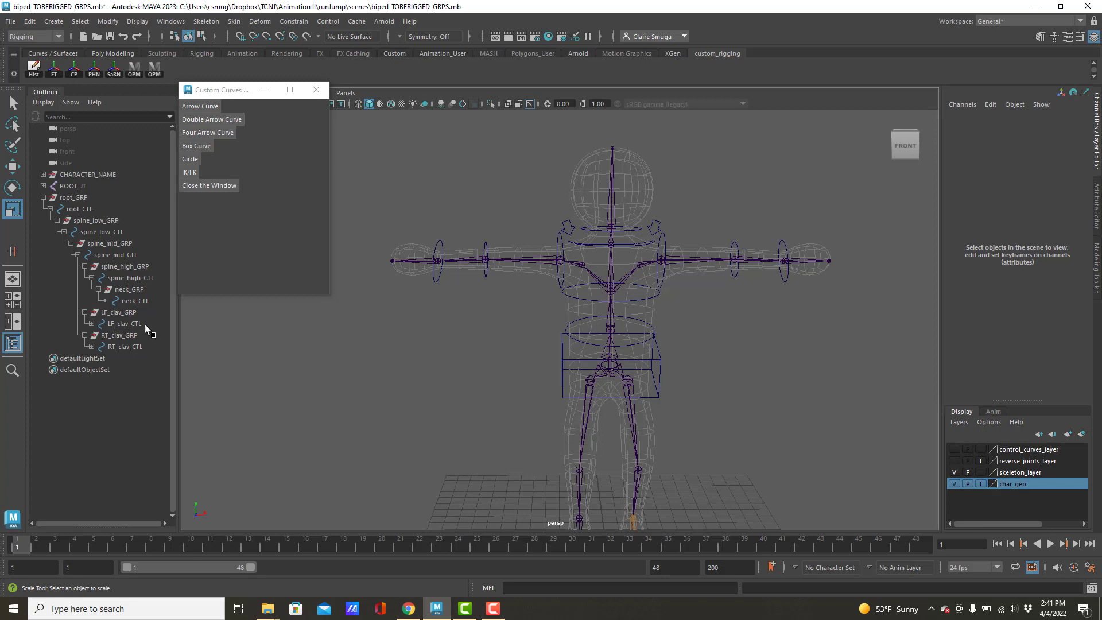
Test the control hierarchy by moving root_GRP sideways along X with the Move tool, and undo the move
{"action": "left_click", "coordinate": [81, 198]}
{"action": "key", "text": "w"}
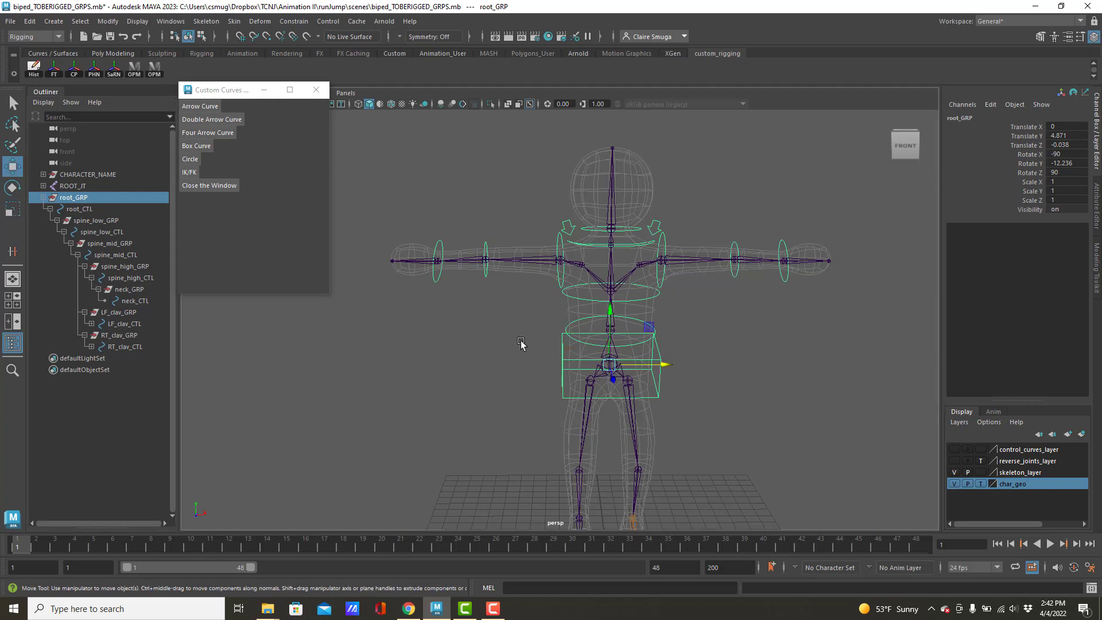
{"action": "left_click_drag", "start_coordinate": [664, 365], "coordinate": [611, 380]}
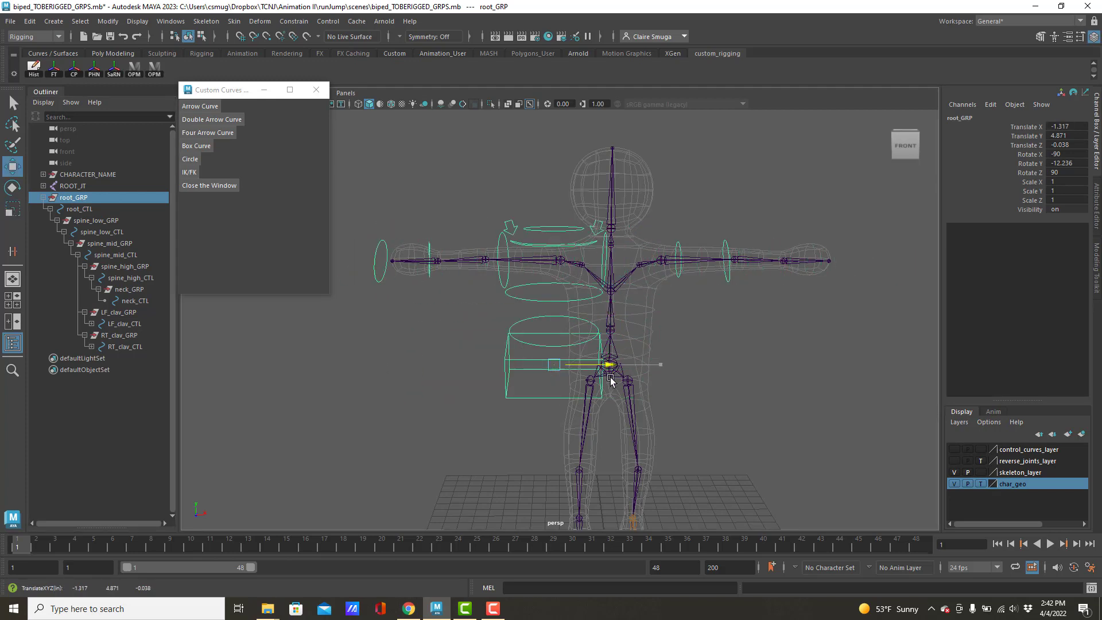
{"action": "key", "text": "ctrl+z"}
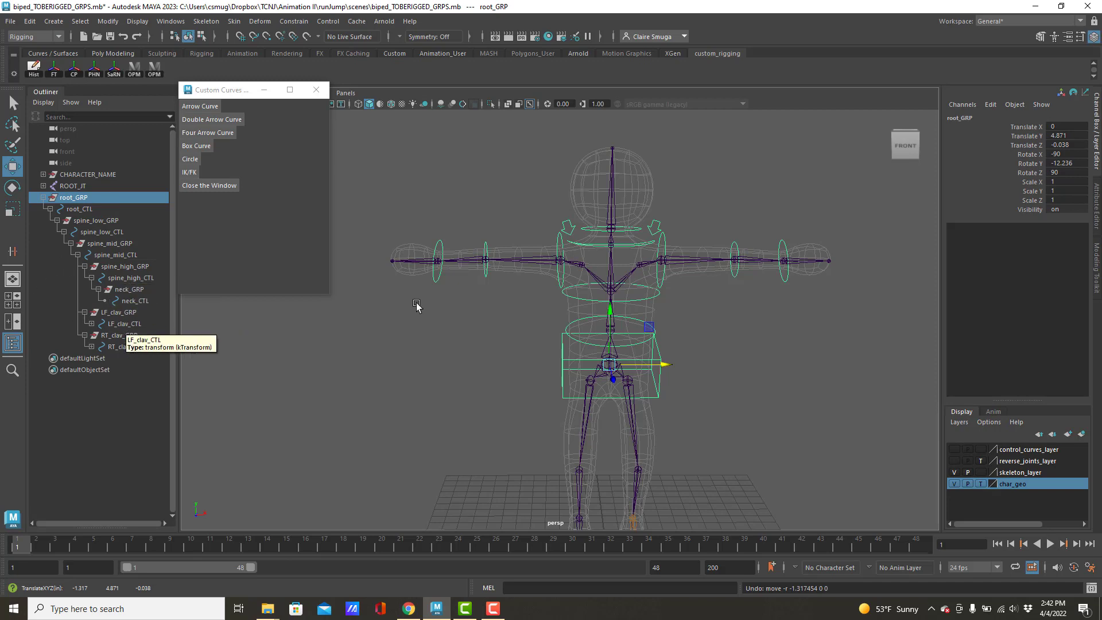
Switch the input mode to Select by name and select all objects matching *GRP*
{"action": "left_click", "coordinate": [600, 36]}
{"action": "left_click", "coordinate": [617, 37]}
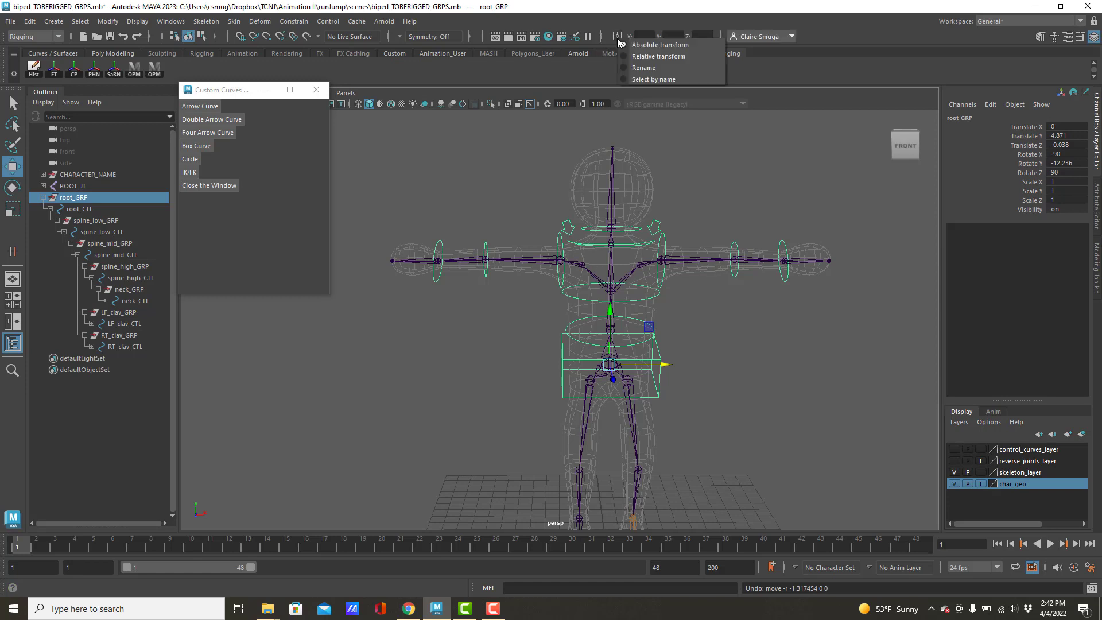
{"action": "left_click", "coordinate": [640, 81]}
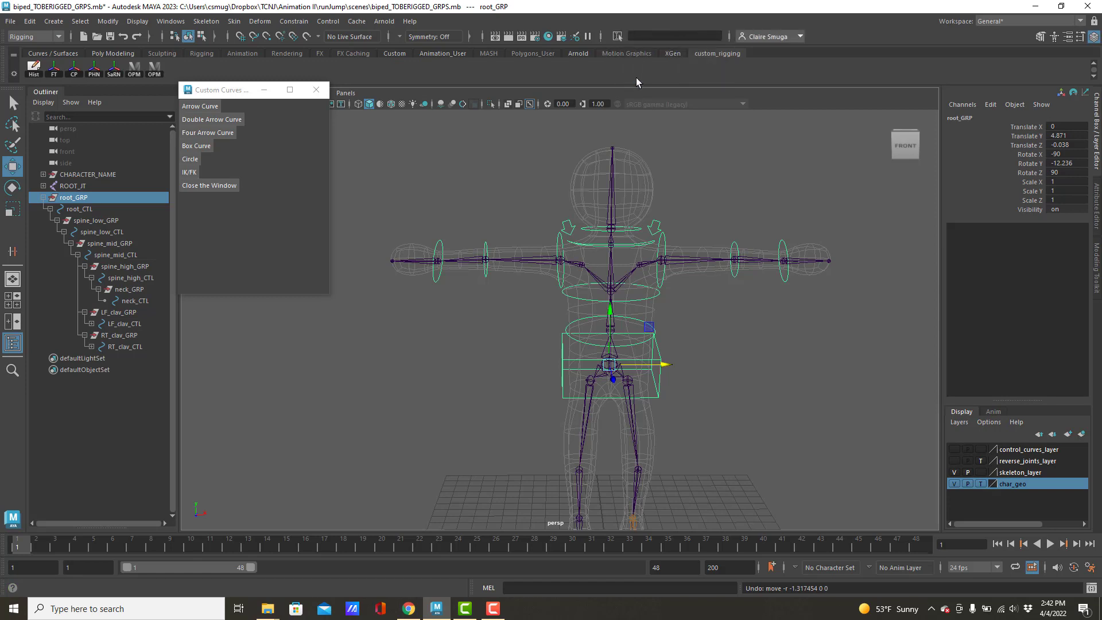
{"action": "left_click", "coordinate": [639, 36]}
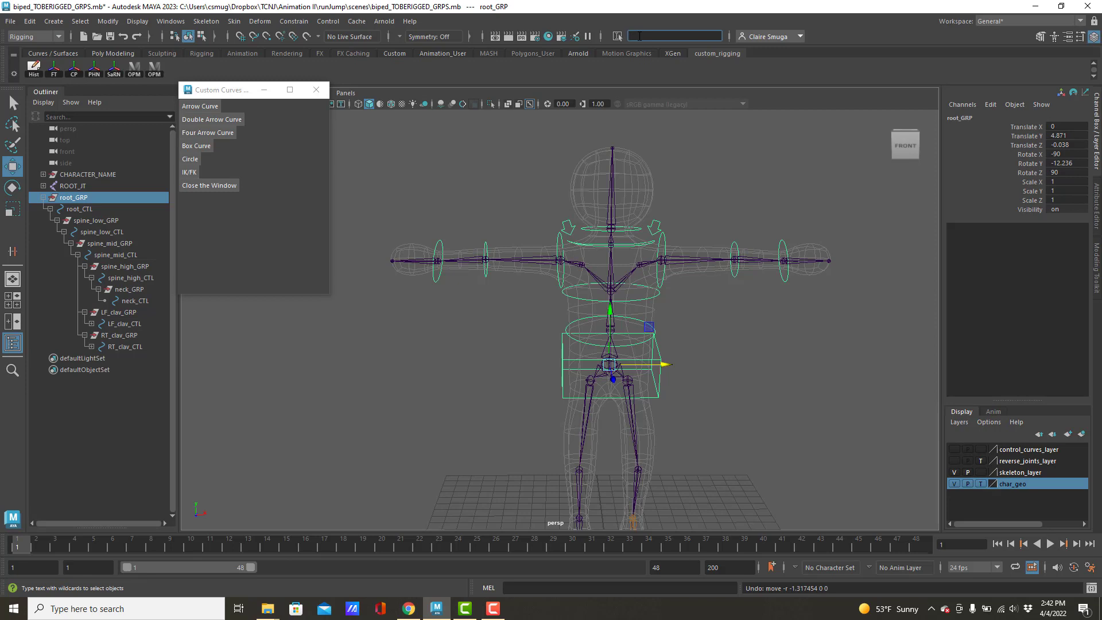
{"action": "type", "text": "*GRP*"}
{"action": "key", "text": "Return"}
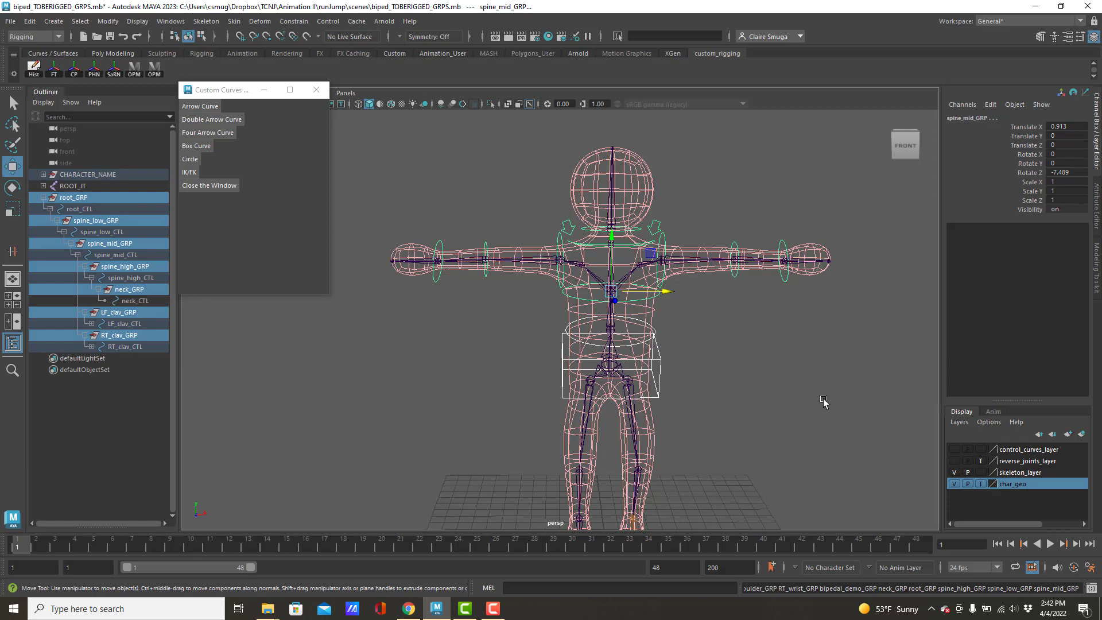
Lock and hide the translate, rotate and scale channels of all selected groups, deselect them and collapse root_GRP
{"action": "left_click_drag", "start_coordinate": [1017, 127], "coordinate": [1015, 198]}
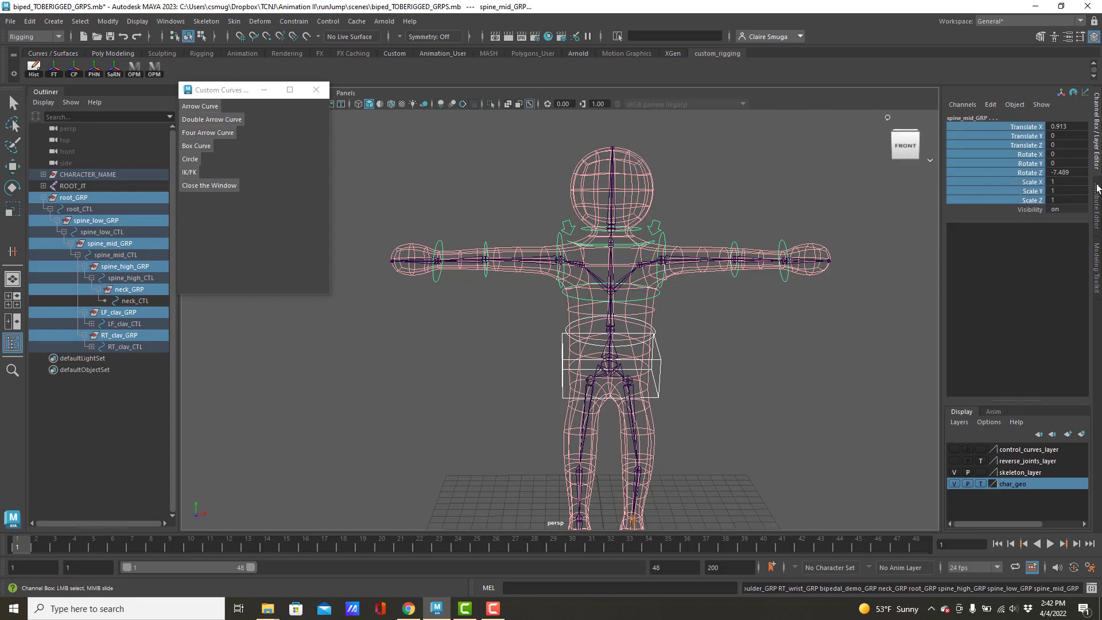
{"action": "right_click", "coordinate": [995, 162]}
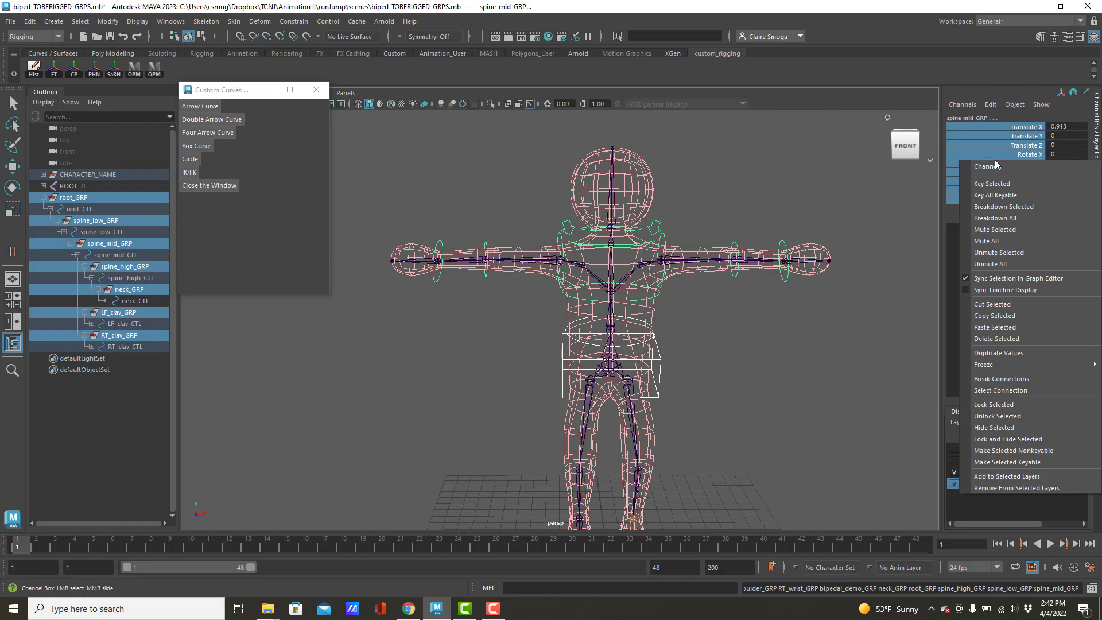
{"action": "left_click", "coordinate": [1028, 440]}
{"action": "key", "text": "w"}
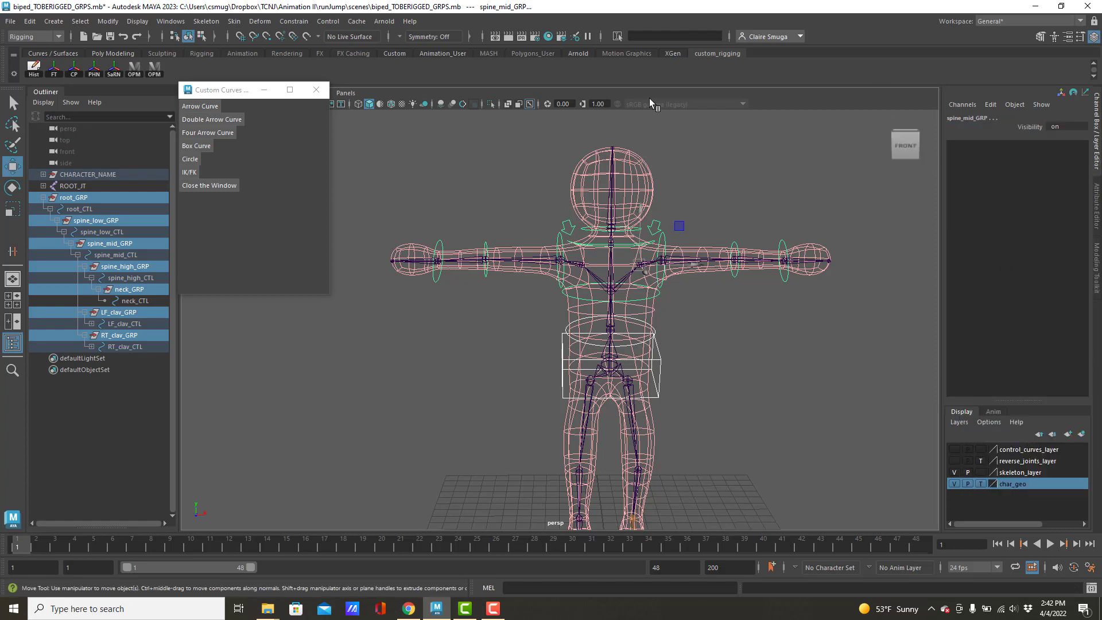
{"action": "left_click", "coordinate": [723, 179]}
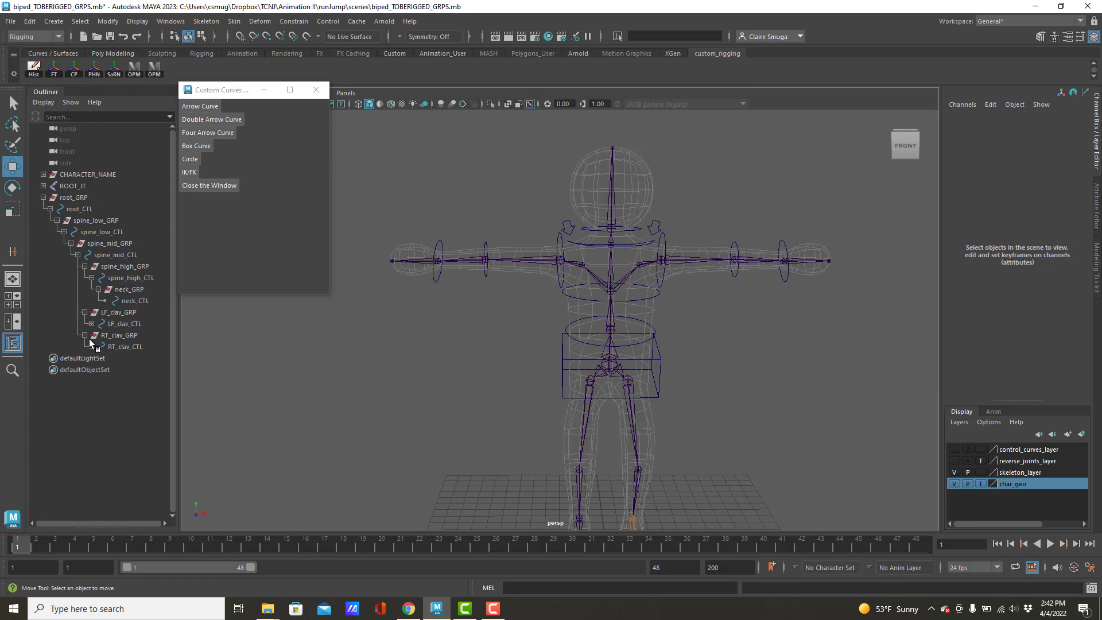
{"action": "left_click", "coordinate": [43, 198]}
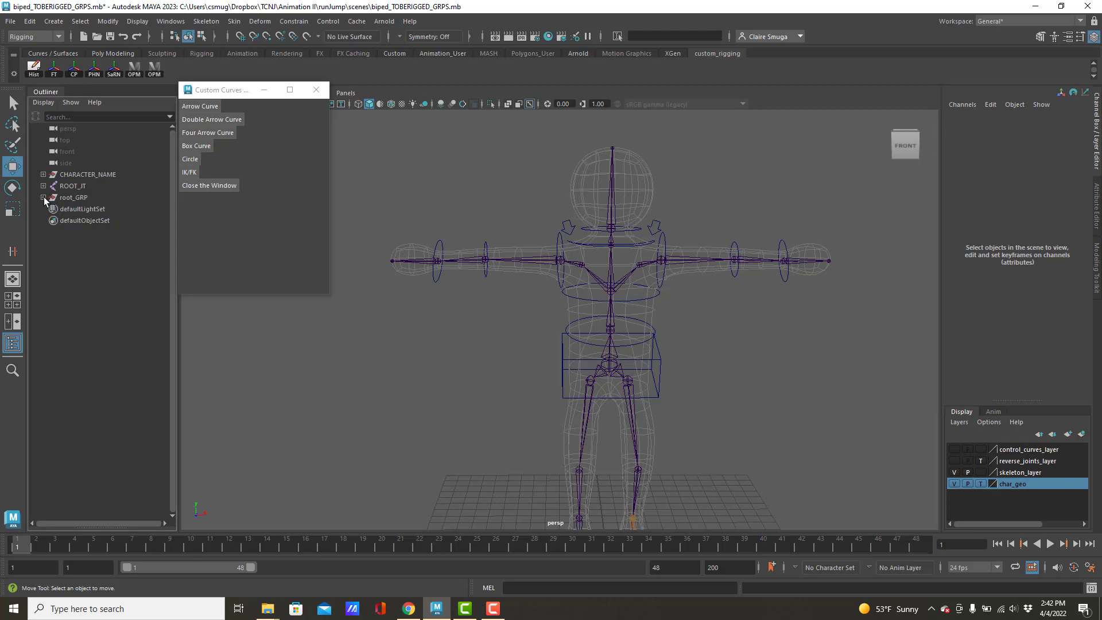
Expand the full root_GRP hierarchy, move the Custom Curves window aside and widen the Outliner to fit the nested names
{"action": "left_click", "coordinate": [43, 198], "text": "shift"}
{"action": "left_click_drag", "start_coordinate": [221, 91], "coordinate": [311, 93]}
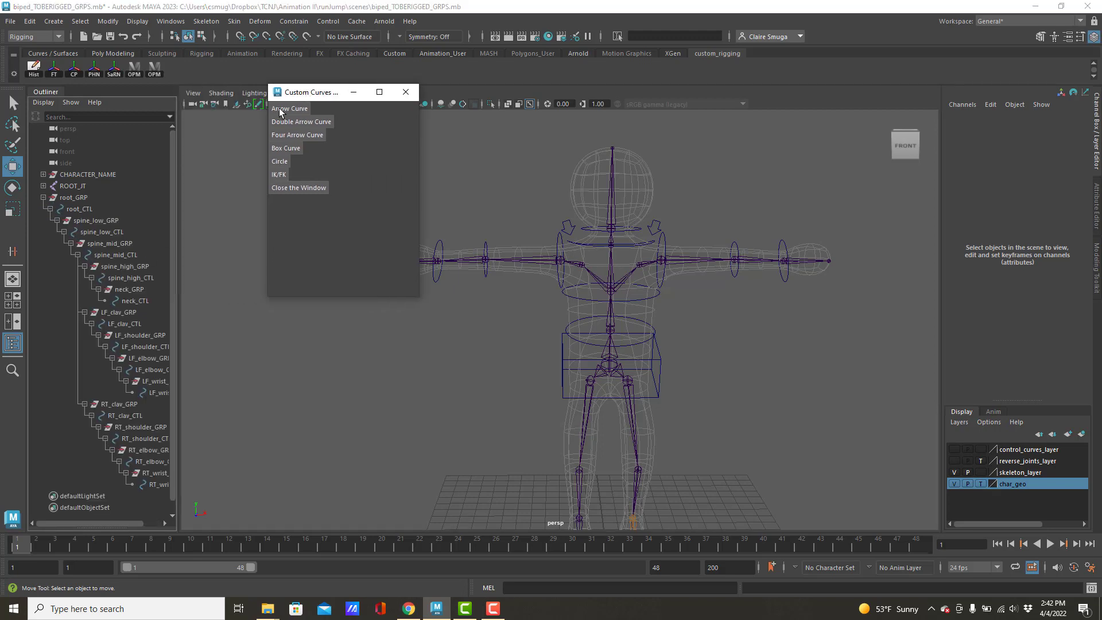
{"action": "left_click_drag", "start_coordinate": [269, 210], "coordinate": [270, 211]}
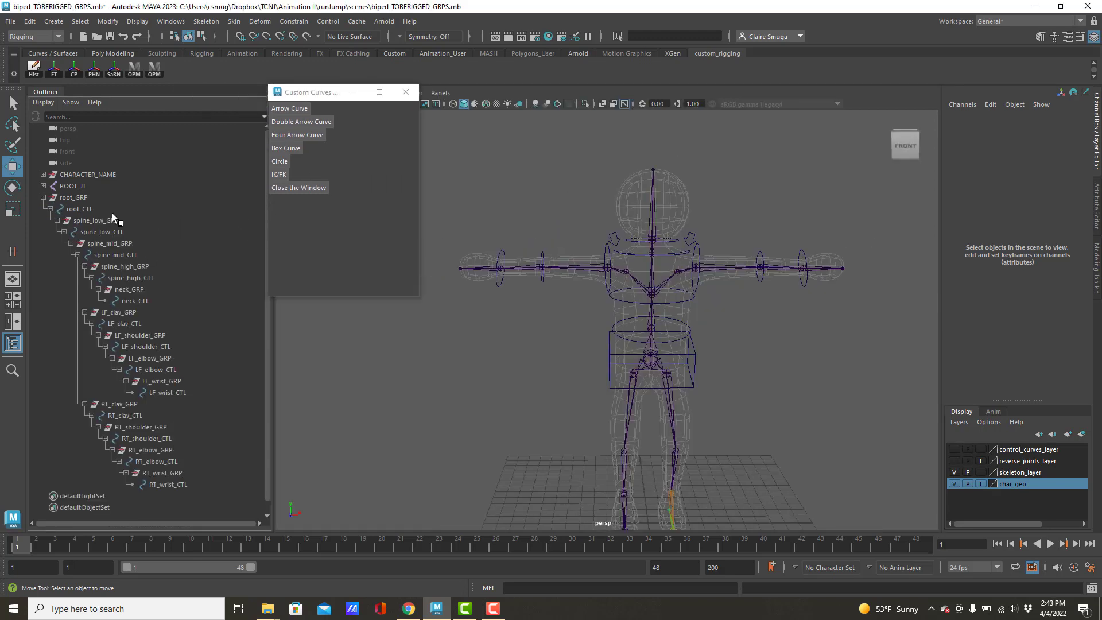
Examine the alternating control and group nesting from root_CTL through the spine, neck and left clavicle to LF_shoulder_GRP, and clear the selection
{"action": "left_click", "coordinate": [84, 208]}
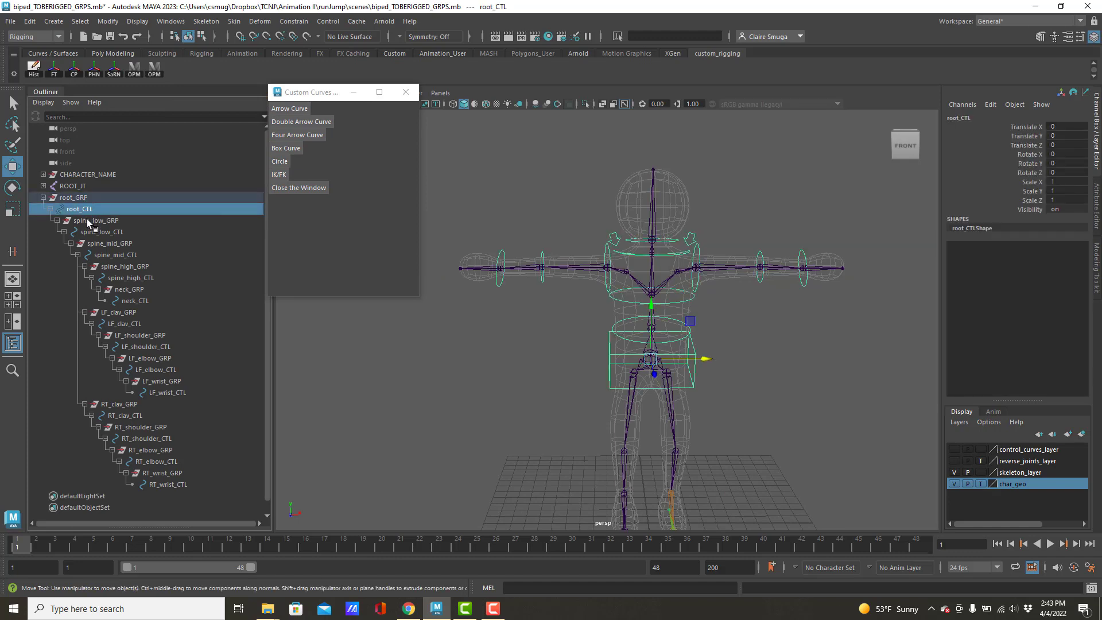
{"action": "left_click", "coordinate": [89, 223]}
{"action": "left_click", "coordinate": [89, 231]}
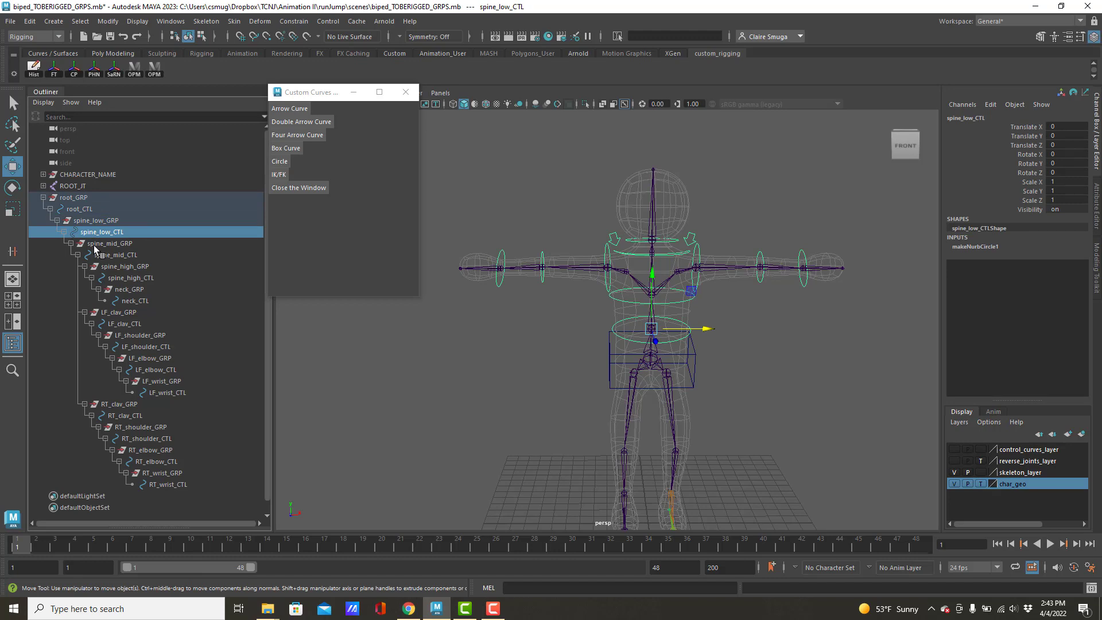
{"action": "left_click", "coordinate": [94, 245]}
{"action": "left_click", "coordinate": [101, 254]}
{"action": "left_click", "coordinate": [107, 267]}
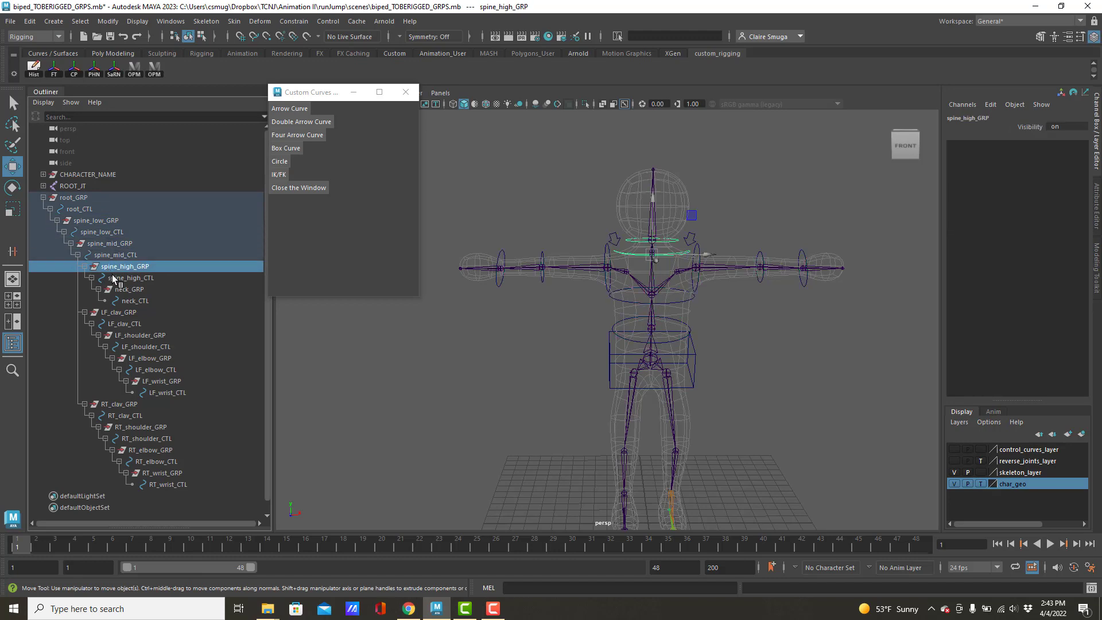
{"action": "left_click", "coordinate": [113, 278]}
{"action": "left_click", "coordinate": [122, 289]}
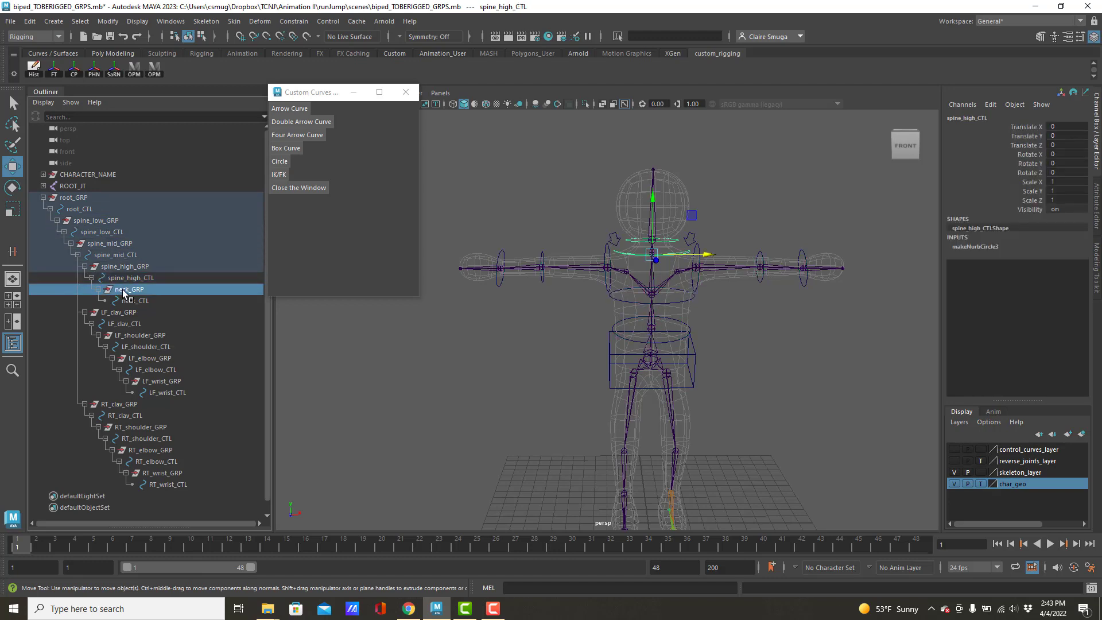
{"action": "left_click", "coordinate": [125, 301]}
{"action": "left_click", "coordinate": [129, 311]}
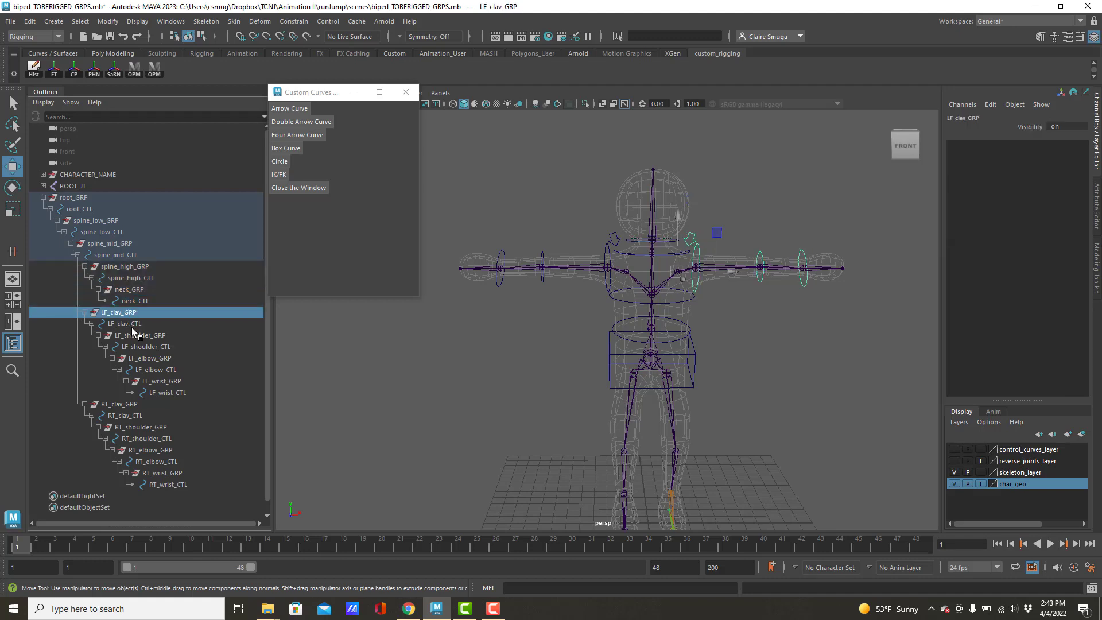
{"action": "left_click", "coordinate": [132, 324]}
{"action": "left_click", "coordinate": [139, 334]}
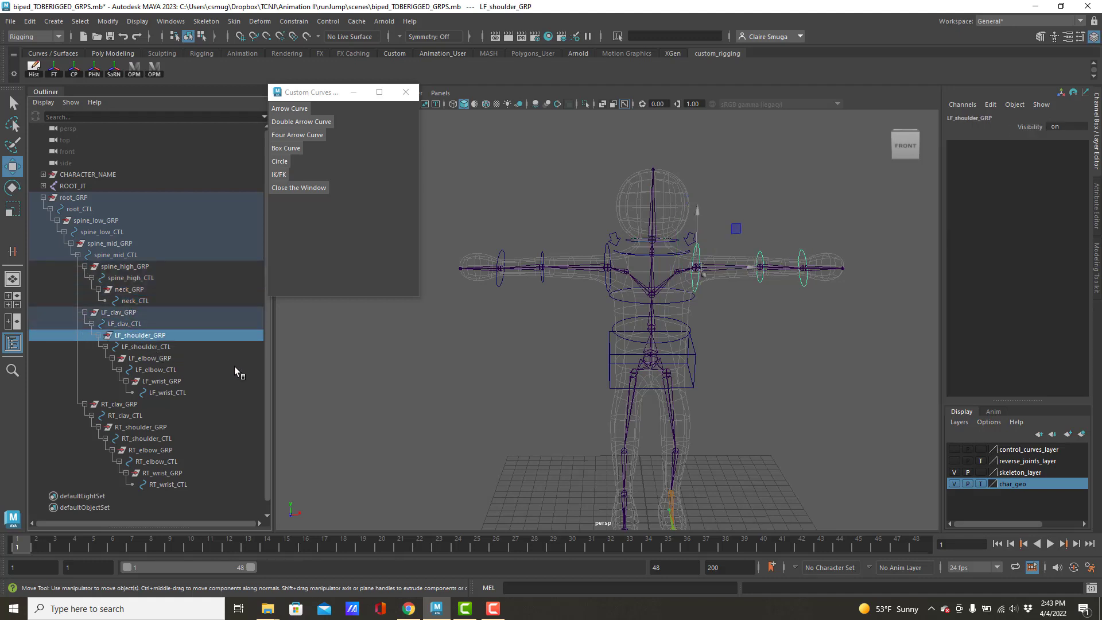
{"action": "left_click", "coordinate": [414, 396]}
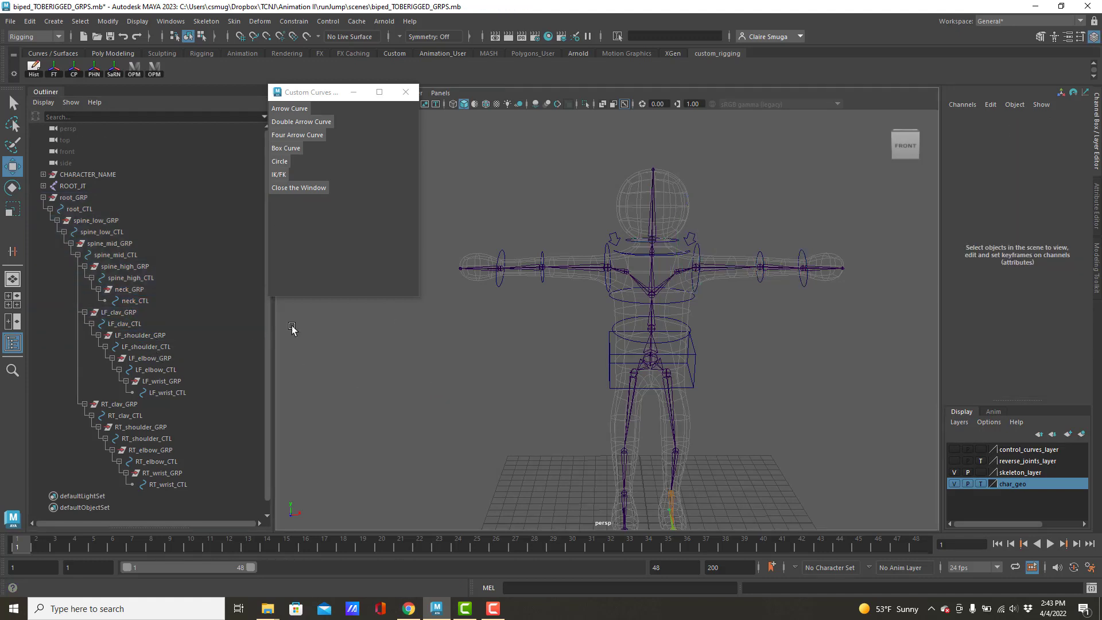
Open the Offset Matrix Controls window and place it clear of the whole character
{"action": "mouse_move", "coordinate": [749, 369]}
{"action": "left_mouse_down", "text": "alt"}
{"action": "mouse_move", "coordinate": [588, 362]}
{"action": "mouse_move", "coordinate": [736, 366]}
{"action": "left_mouse_up", "text": "alt"}
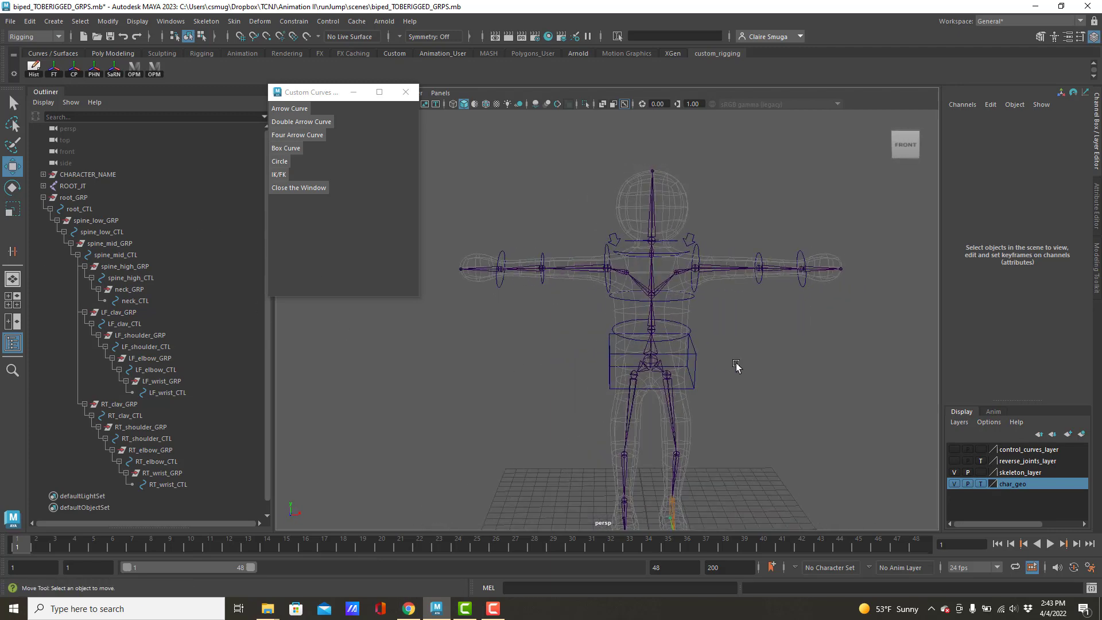
{"action": "scroll", "coordinate": [736, 366], "scroll_direction": "down", "scroll_amount": 3}
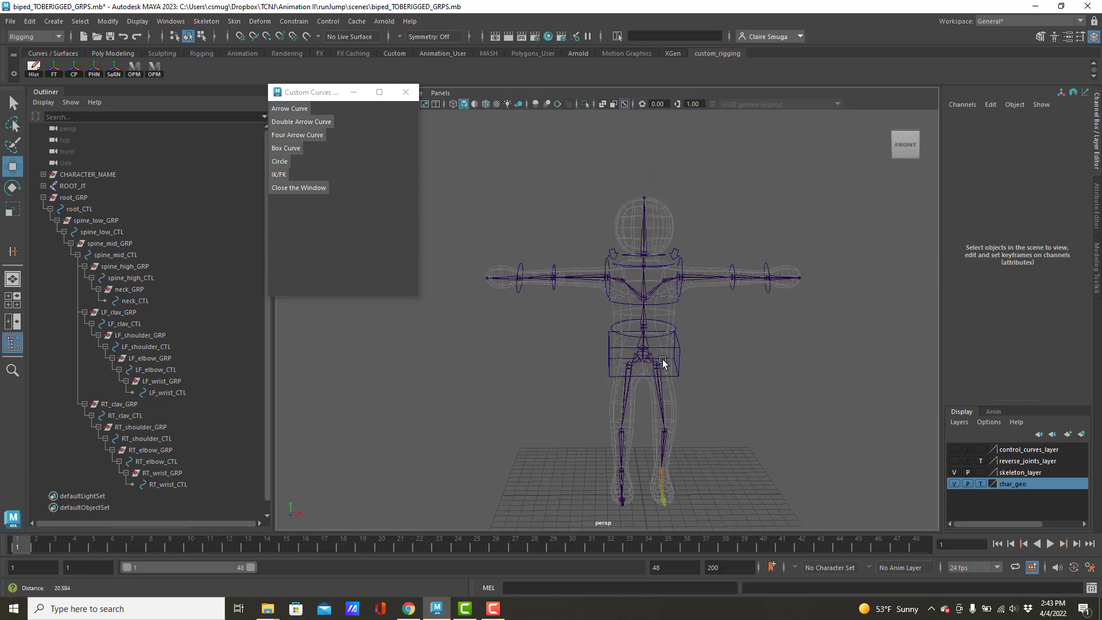
{"action": "left_click", "coordinate": [155, 69]}
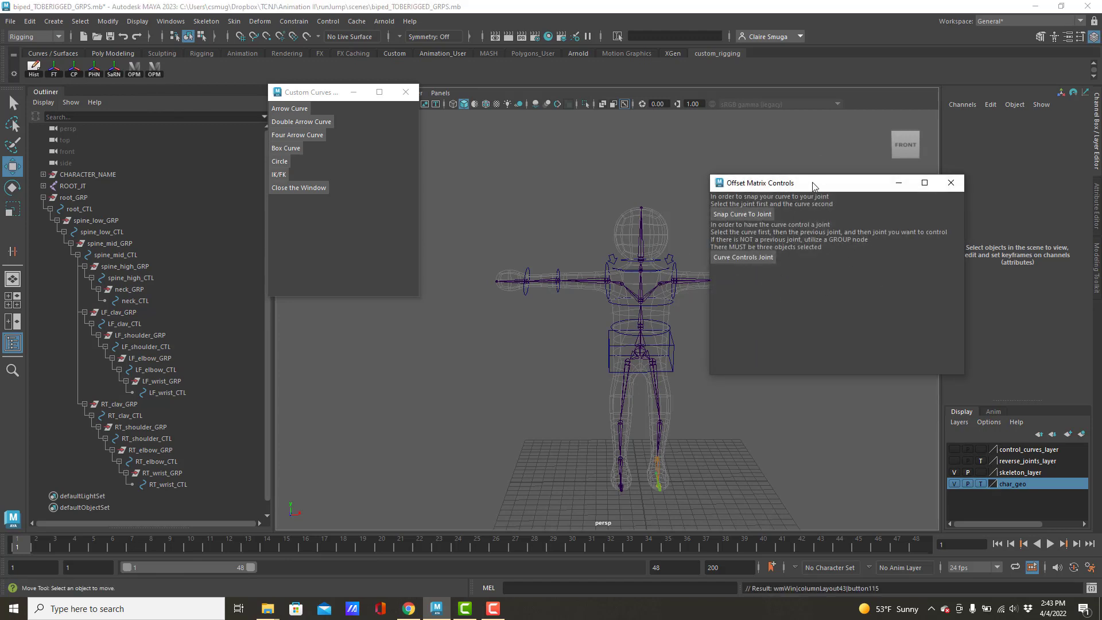
{"action": "left_click_drag", "start_coordinate": [812, 186], "coordinate": [908, 116]}
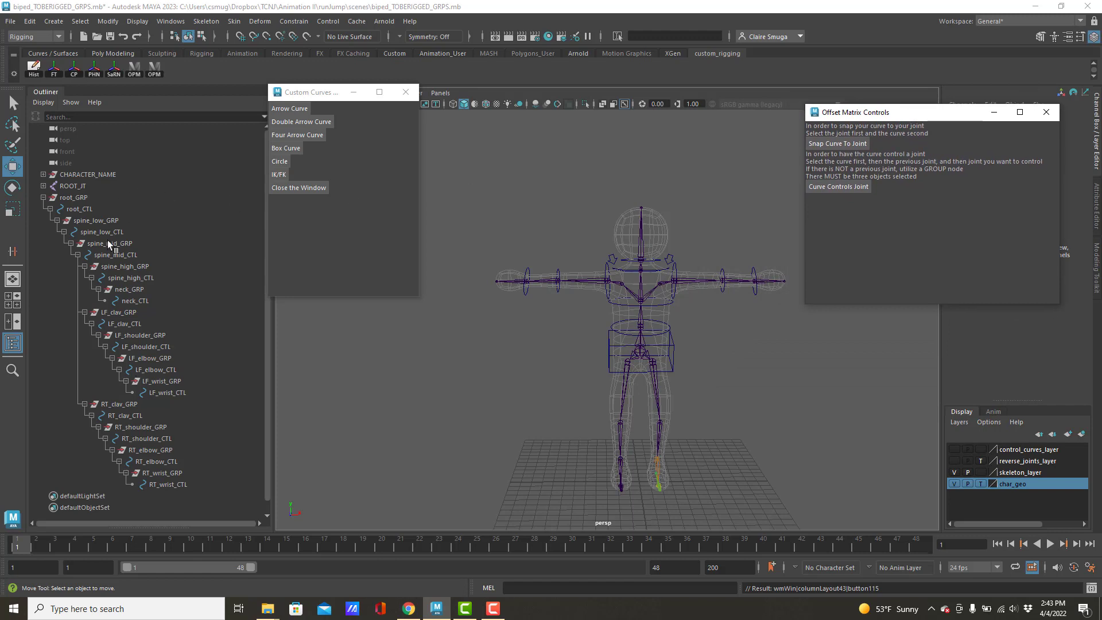